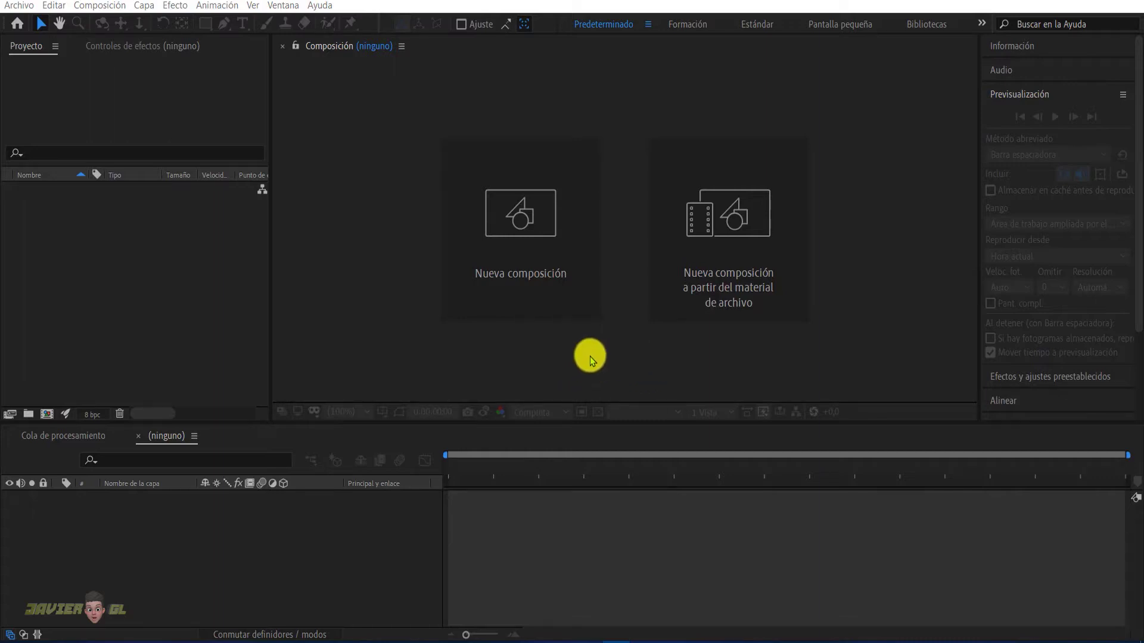
Create a composition named LOGO at 1920×1080, 30 fps, 0:00:07:00 duration
{"action": "left_click", "coordinate": [507, 241]}
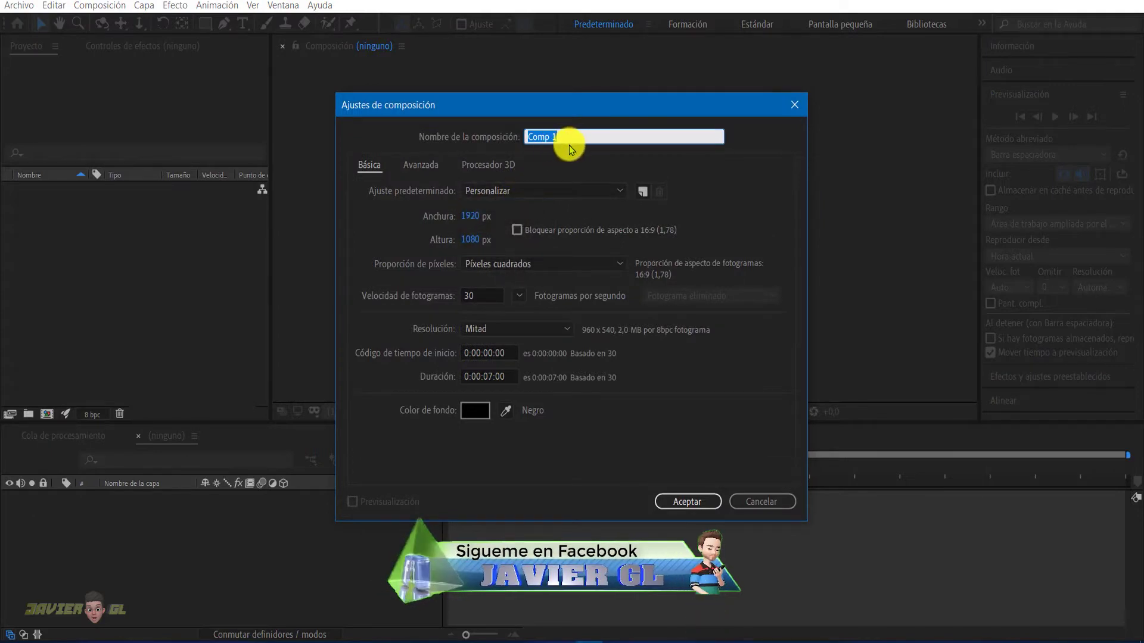
{"action": "type", "text": "LOG"}
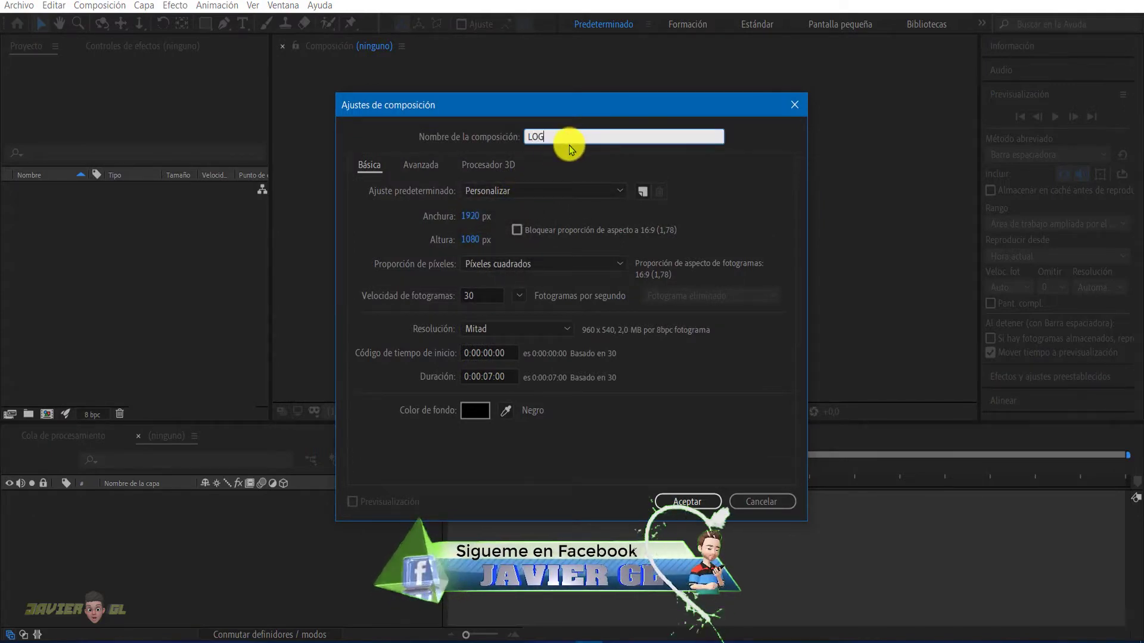
{"action": "type", "text": "O"}
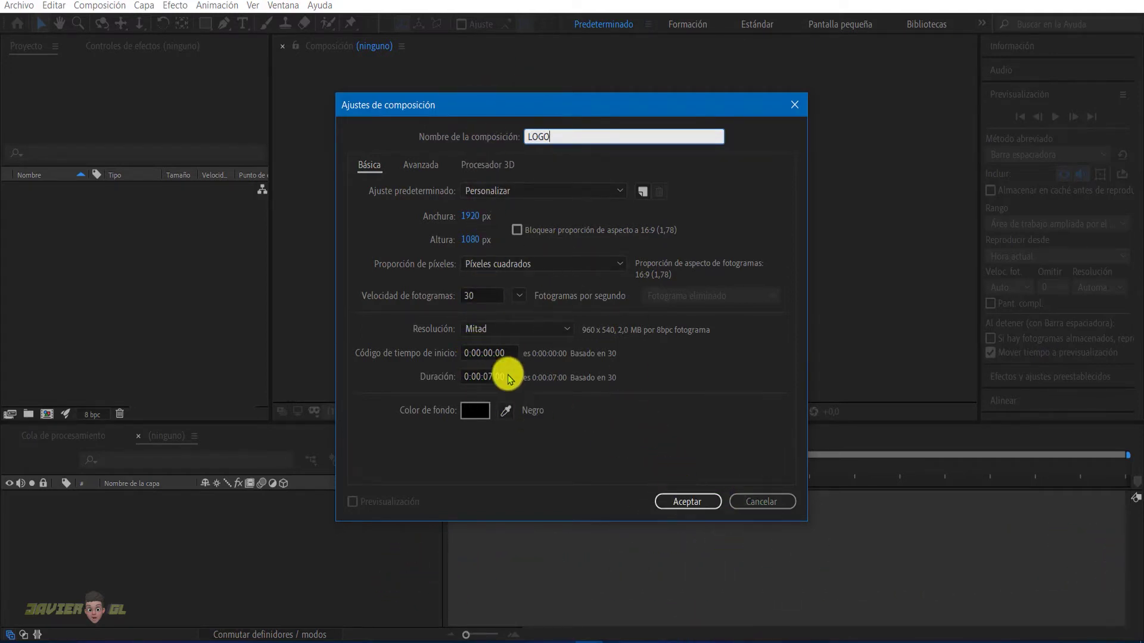
{"action": "left_click", "coordinate": [688, 503]}
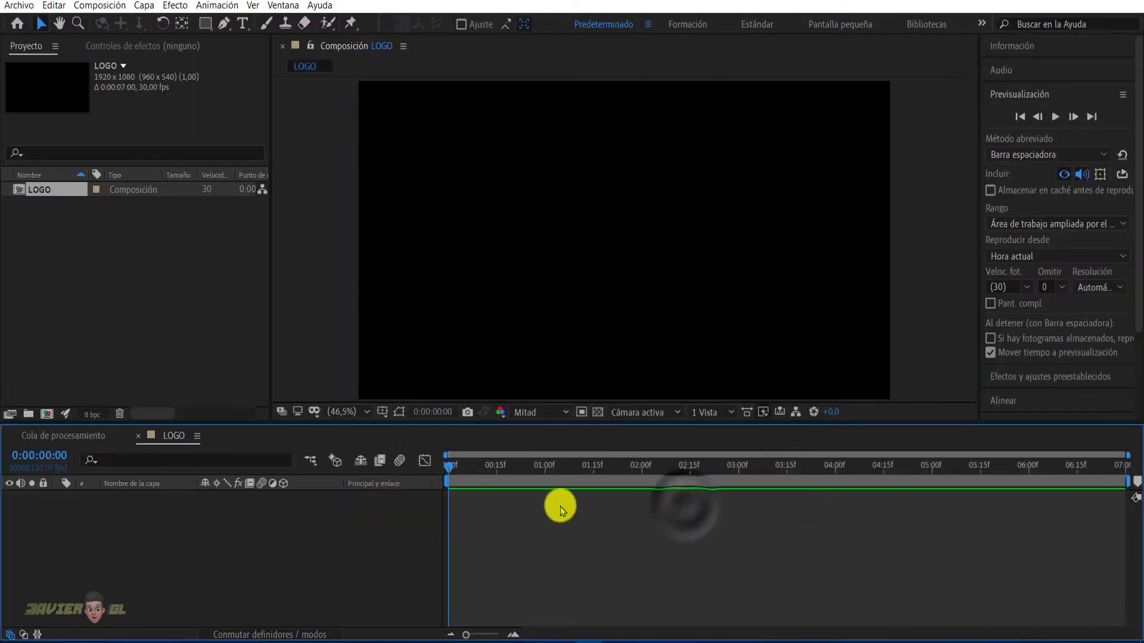
Import the nike azul borde image file into the project
{"action": "right_click", "coordinate": [141, 316]}
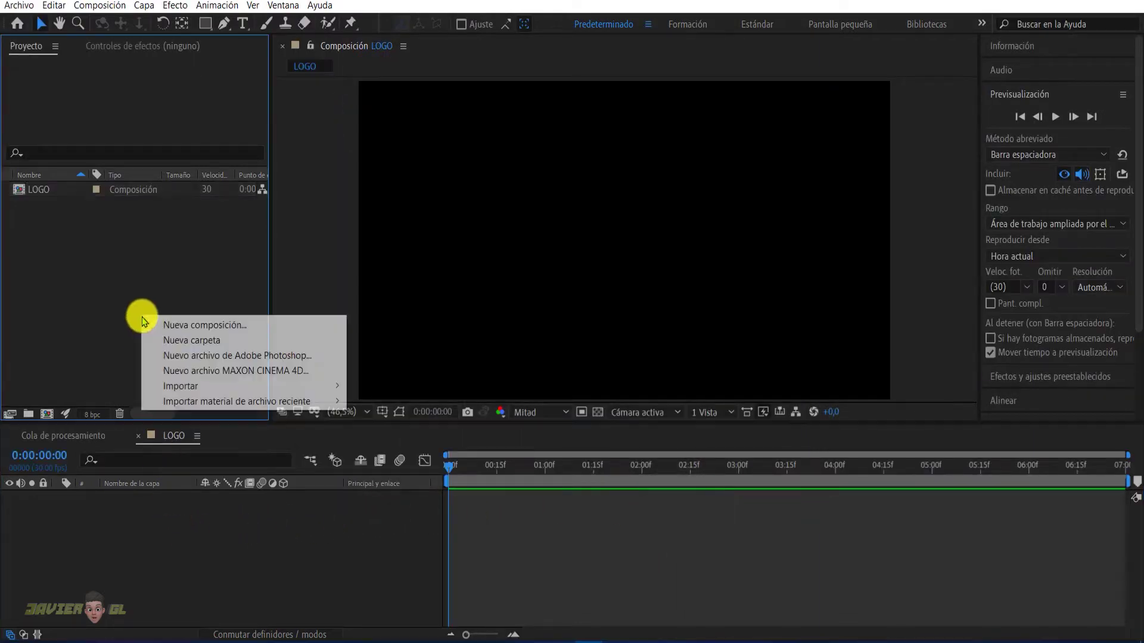
{"action": "mouse_move", "coordinate": [327, 386]}
{"action": "left_click", "coordinate": [377, 394]}
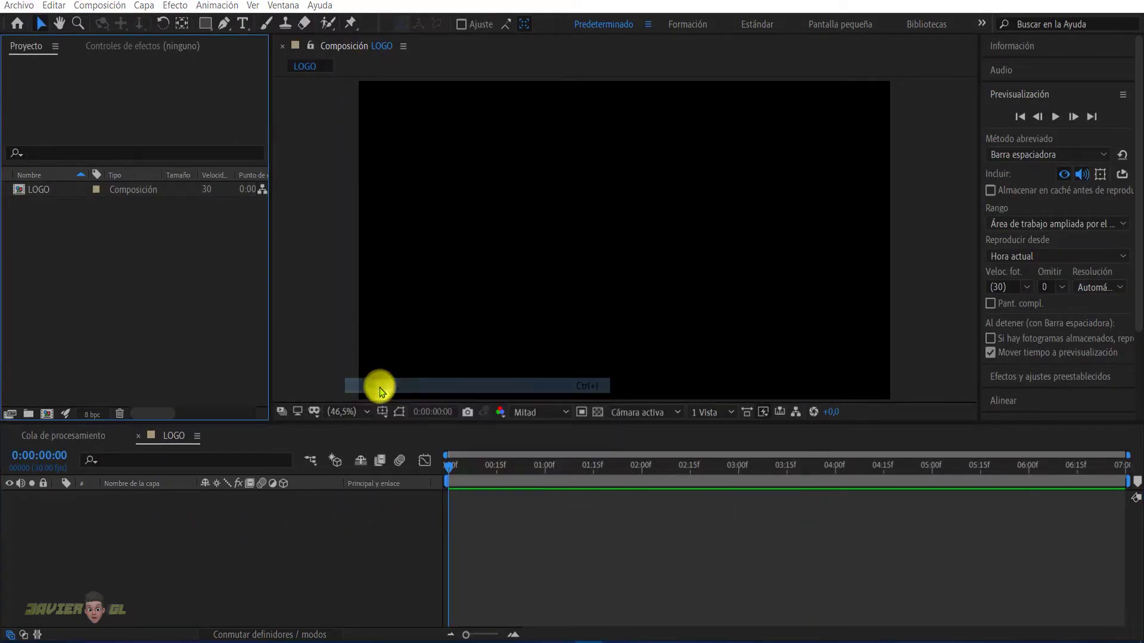
{"action": "scroll", "coordinate": [575, 226], "scroll_direction": "down", "scroll_amount": 2}
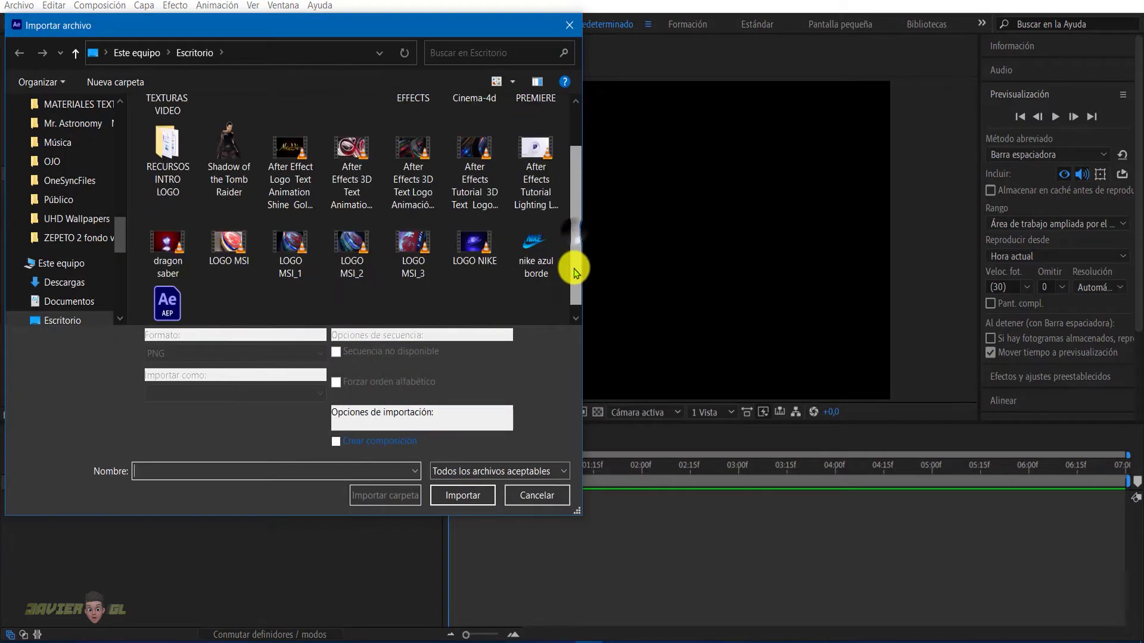
{"action": "left_click", "coordinate": [539, 244]}
{"action": "left_click", "coordinate": [459, 487]}
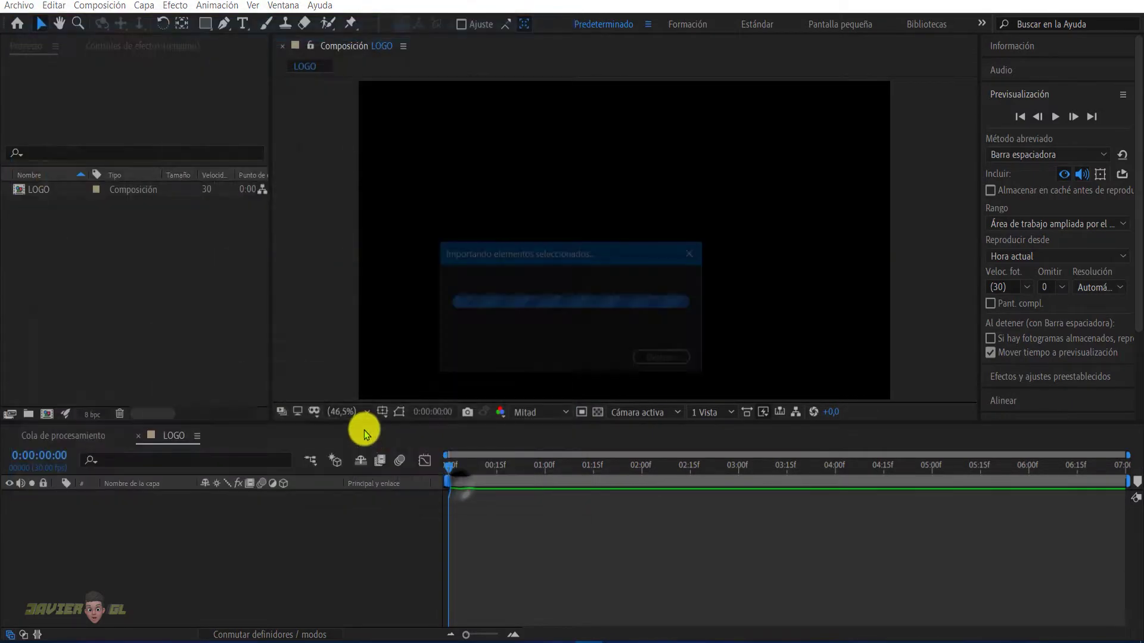
Place the Nike image as a layer in LOGO and scale it to 42%
{"action": "left_click_drag", "start_coordinate": [59, 202], "coordinate": [108, 498]}
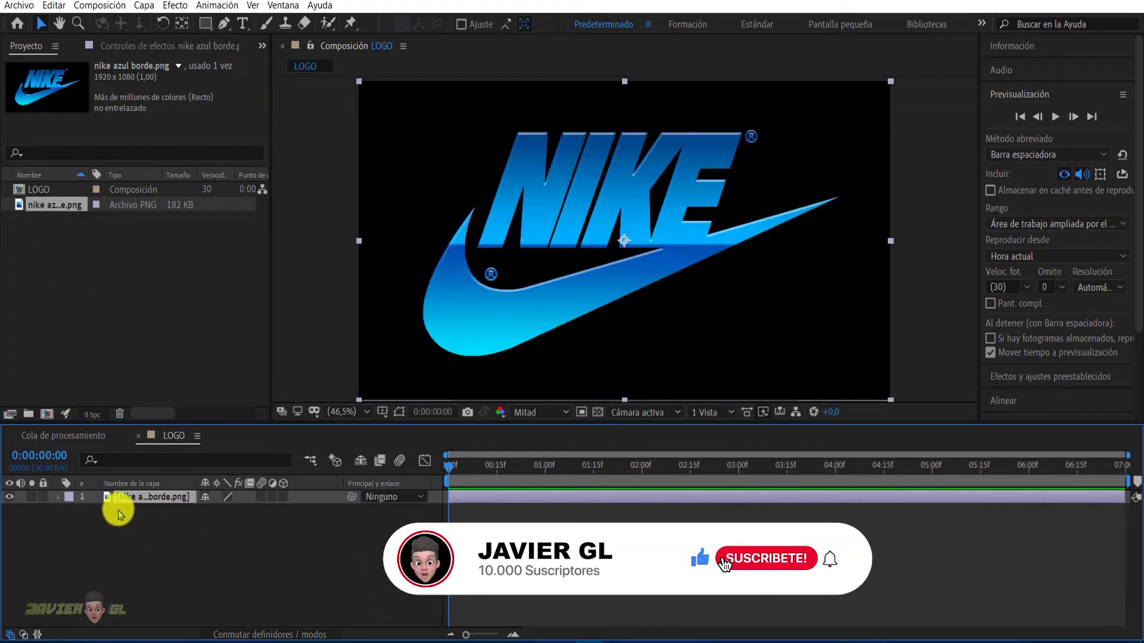
{"action": "left_click", "coordinate": [58, 497]}
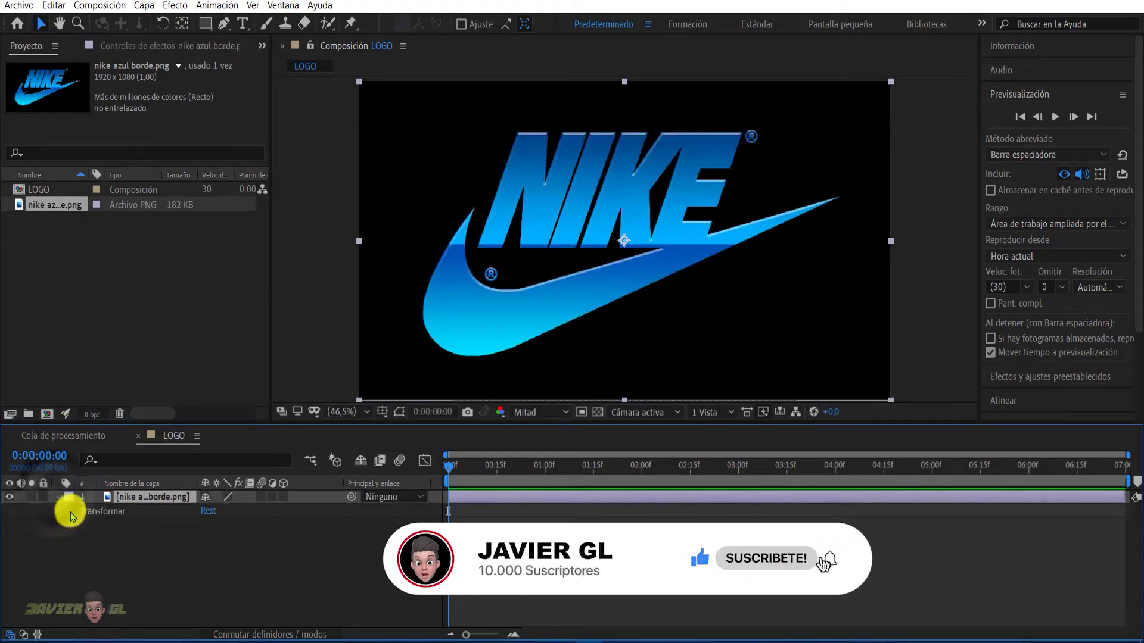
{"action": "left_click", "coordinate": [72, 511]}
{"action": "left_click_drag", "start_coordinate": [217, 550], "coordinate": [184, 558]}
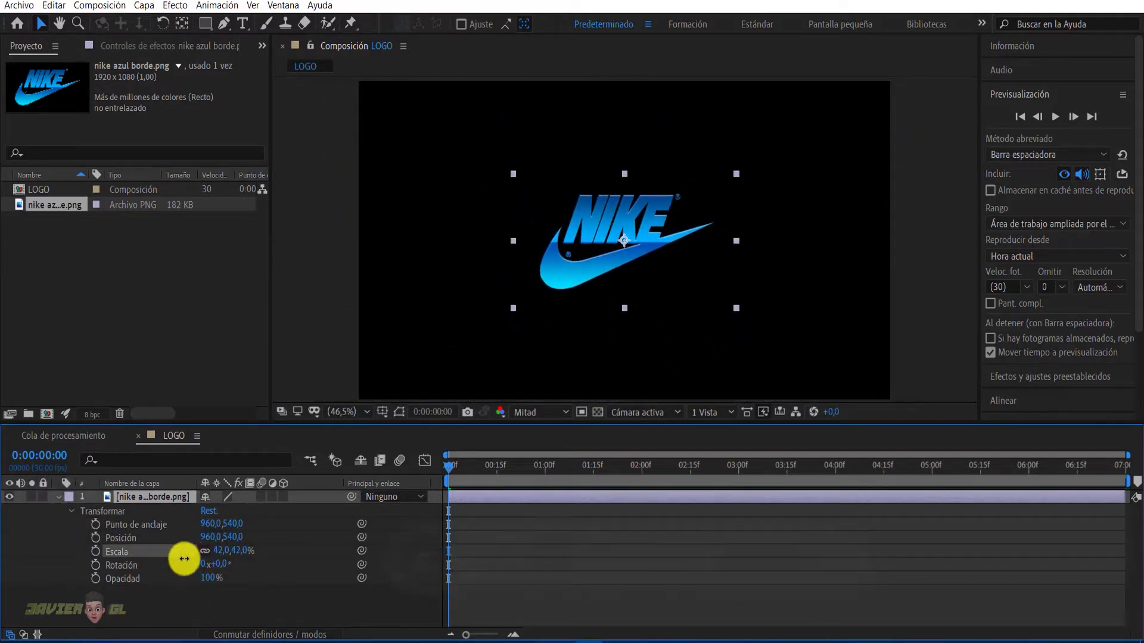
{"action": "left_click", "coordinate": [58, 498]}
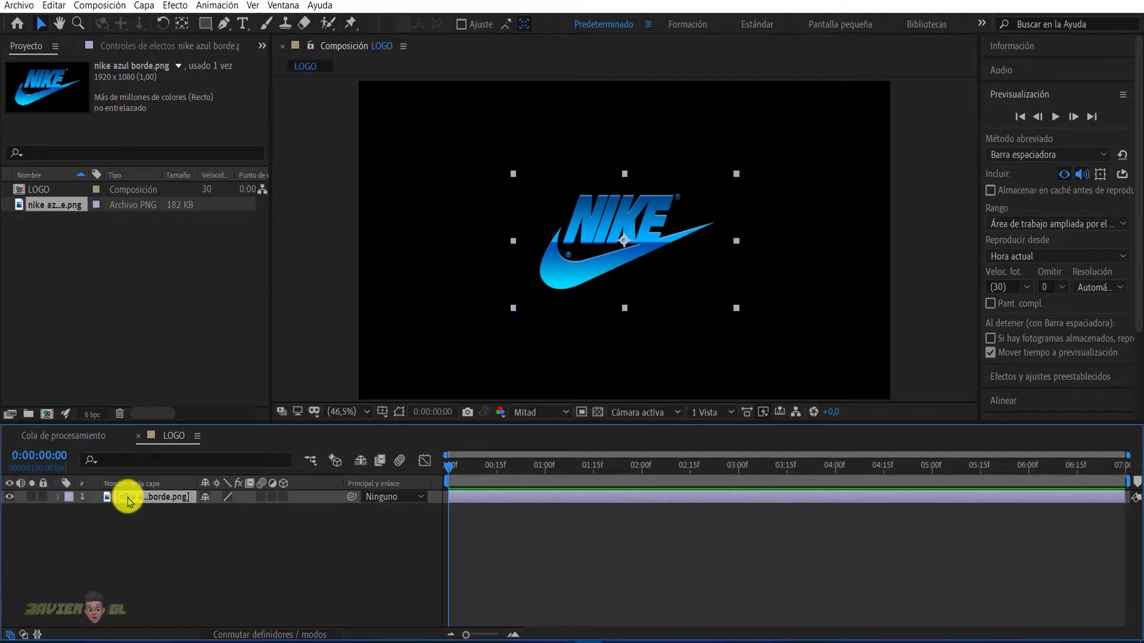
Precompose the Nike logo layer into a precomp named LOGO
{"action": "right_click", "coordinate": [128, 502]}
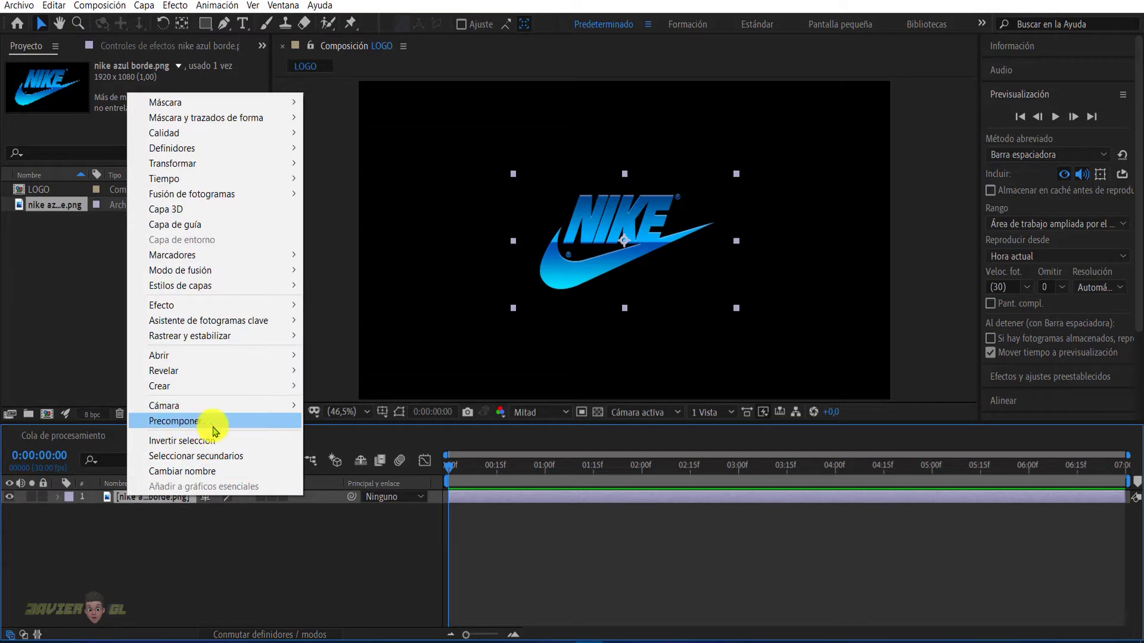
{"action": "left_click", "coordinate": [179, 422]}
{"action": "type", "text": "LOGO"}
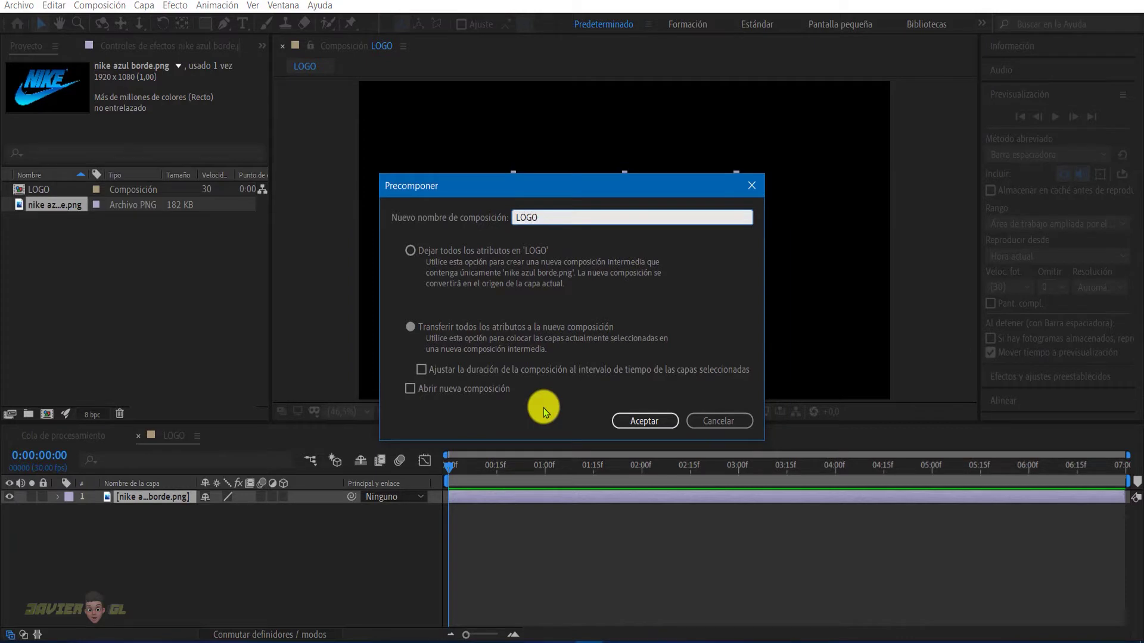
{"action": "left_click", "coordinate": [637, 421]}
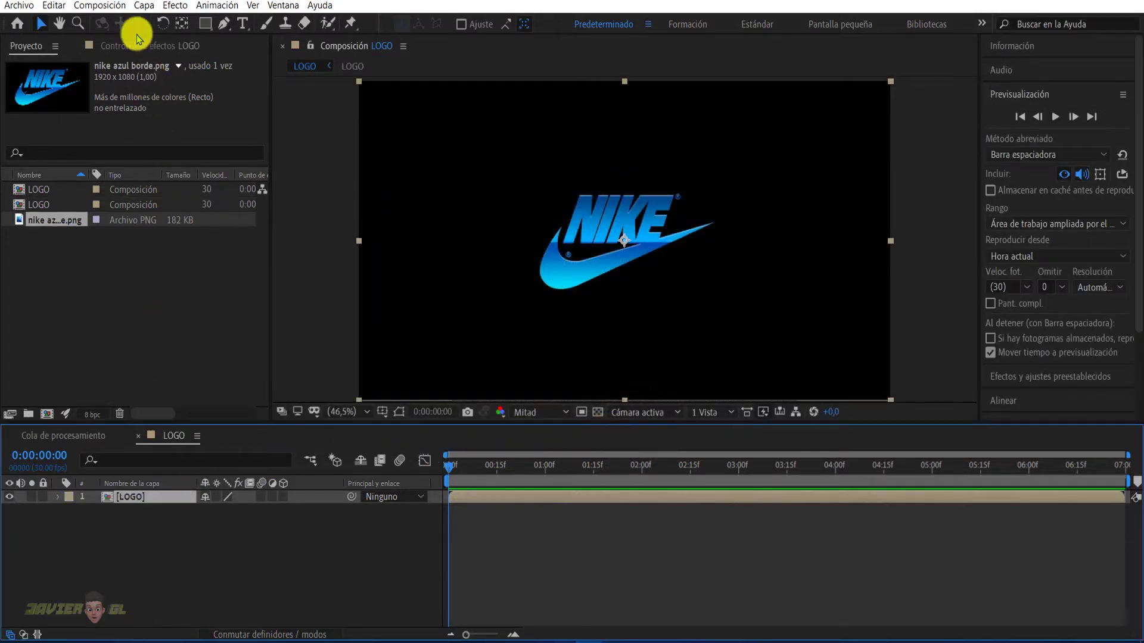
Auto-trace the logo into a new white Nike-shaped layer and start renaming it
{"action": "left_click", "coordinate": [145, 6]}
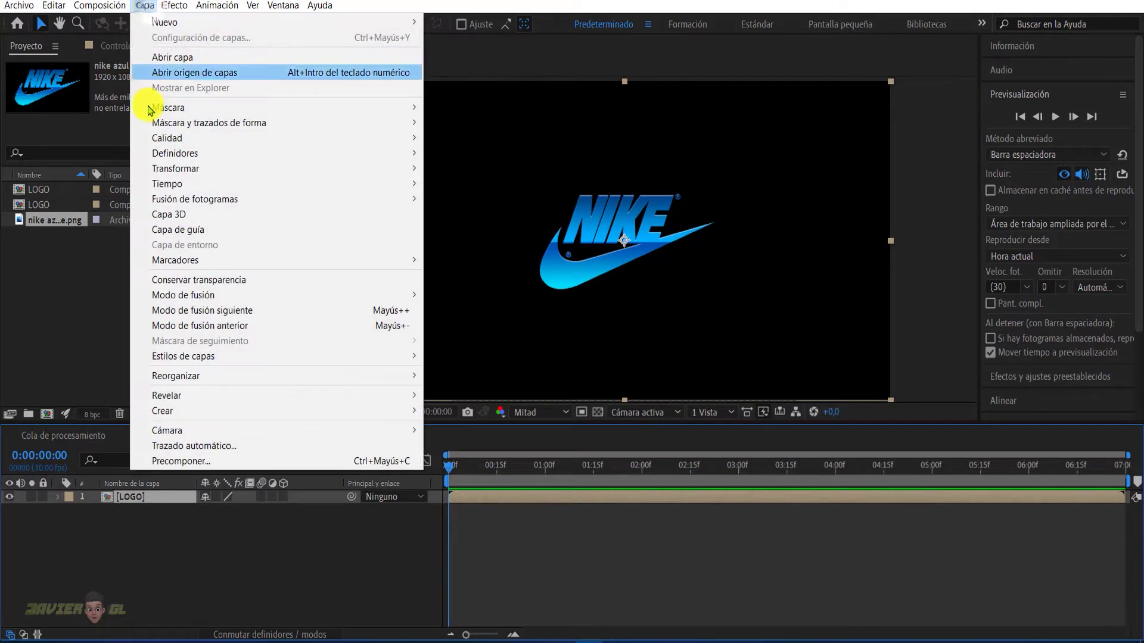
{"action": "left_click", "coordinate": [198, 447]}
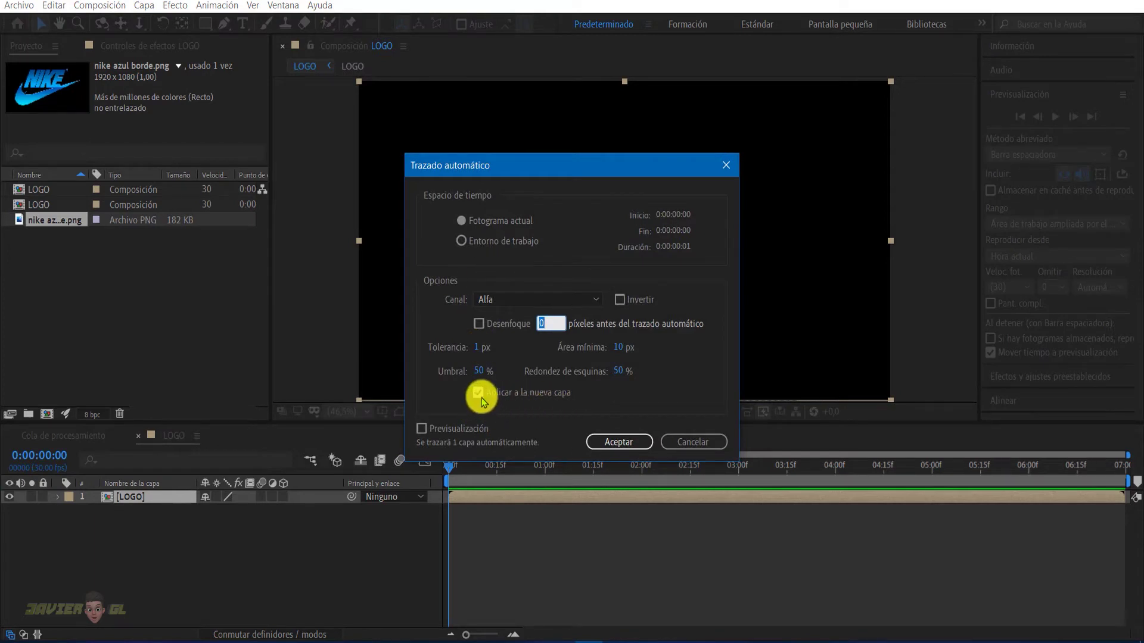
{"action": "left_click", "coordinate": [618, 446]}
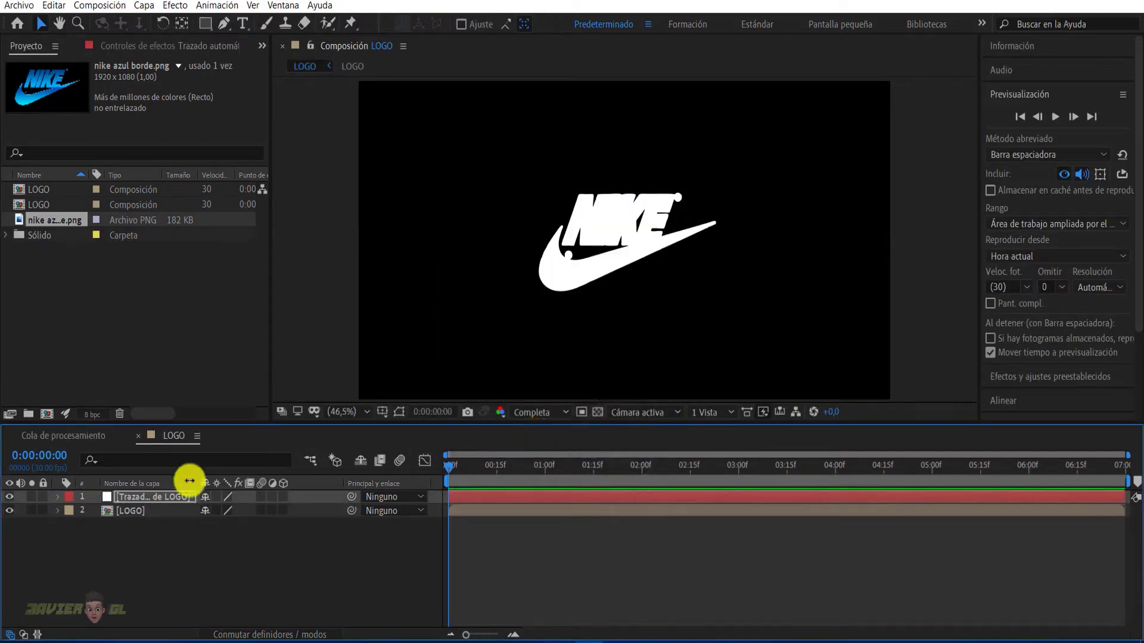
{"action": "right_click", "coordinate": [159, 498]}
{"action": "left_click", "coordinate": [185, 466]}
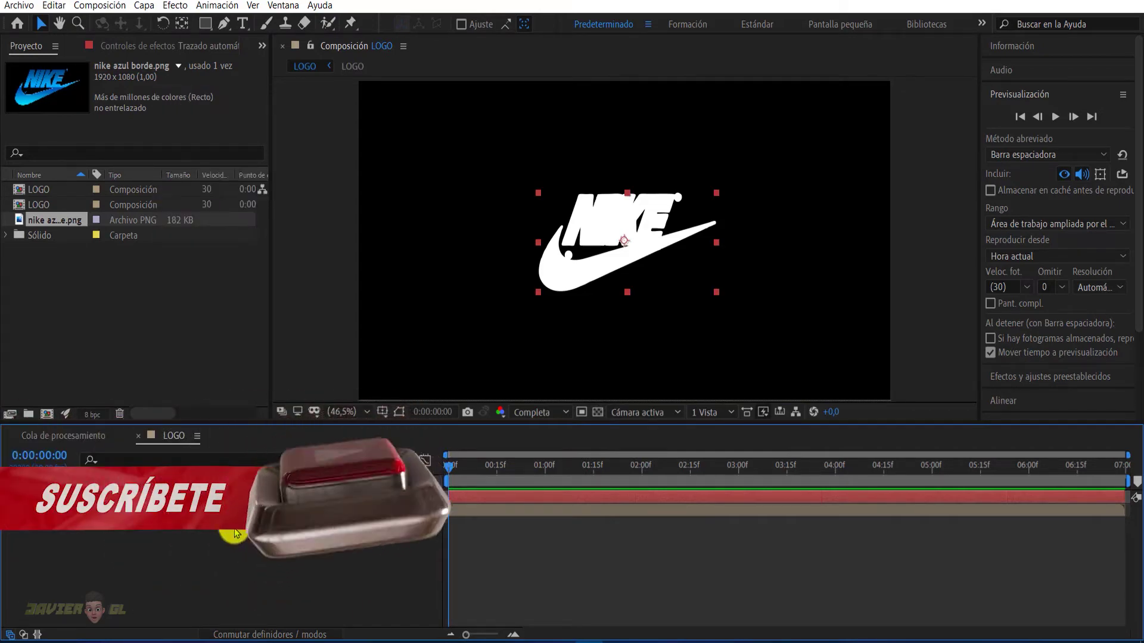
Name the traced layer SABER and duplicate it into SABER 2 and 3
{"action": "type", "text": "SABER"}
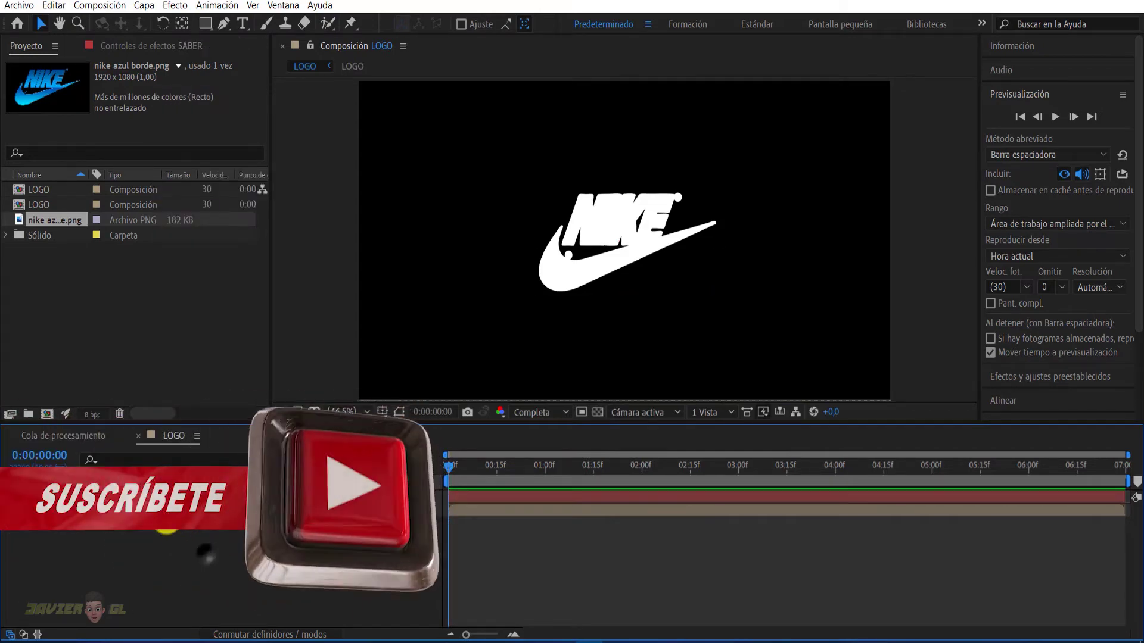
{"action": "key", "text": "Return"}
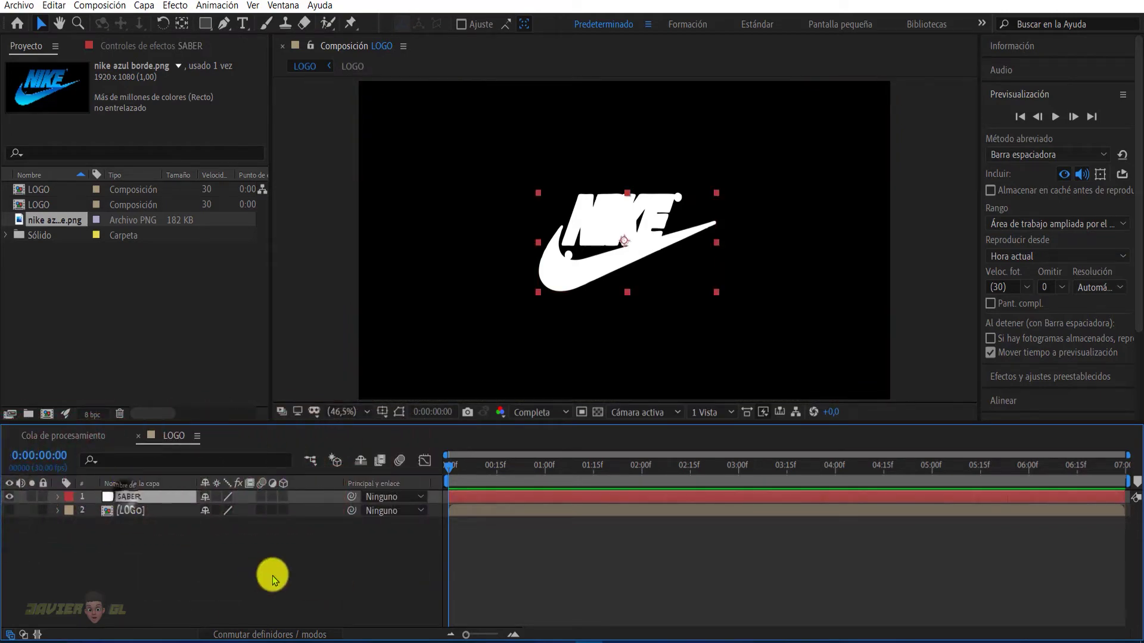
{"action": "key", "text": "ctrl+d"}
{"action": "key", "text": "ctrl+d"}
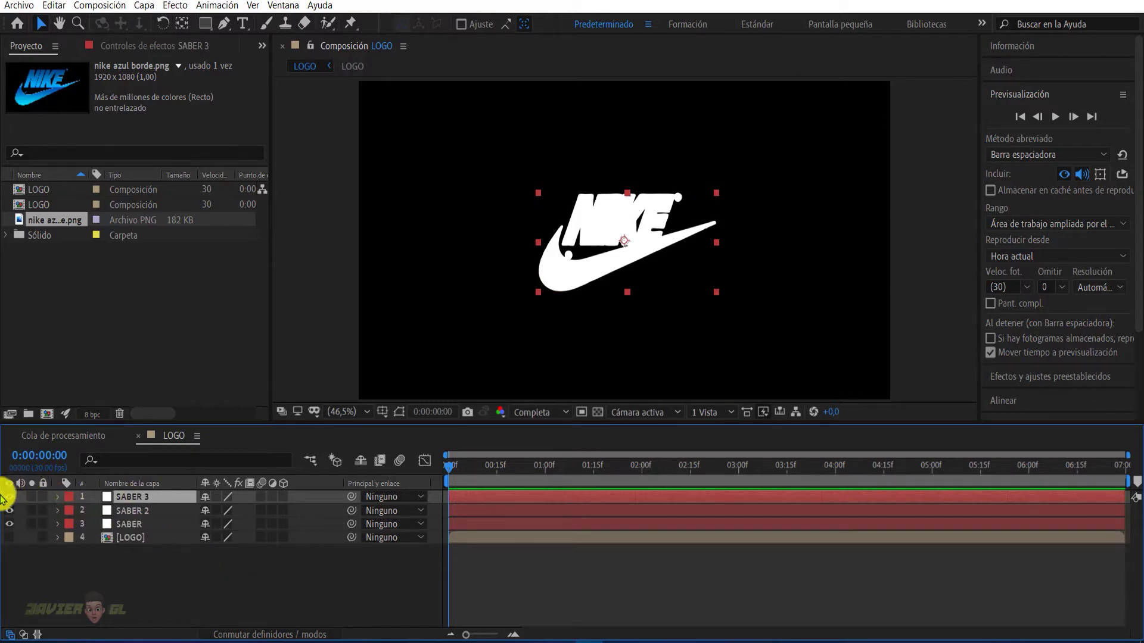
Apply Saber to the original SABER layer with the Fire preset and Layer Masks core type
{"action": "left_click", "coordinate": [119, 525]}
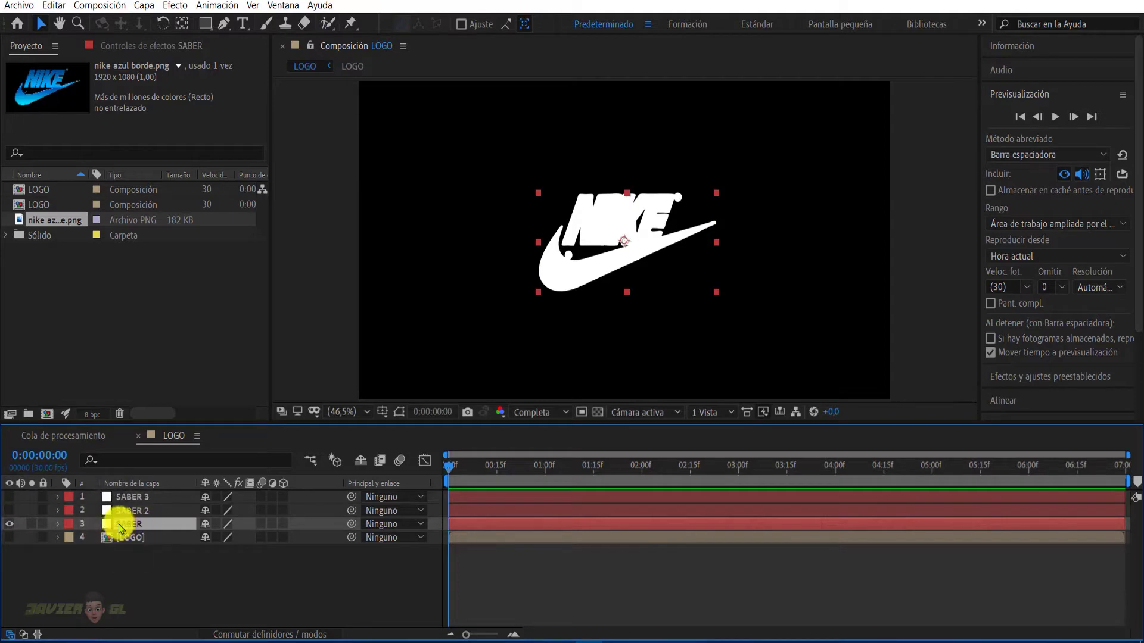
{"action": "left_click", "coordinate": [174, 5]}
{"action": "mouse_move", "coordinate": [306, 454]}
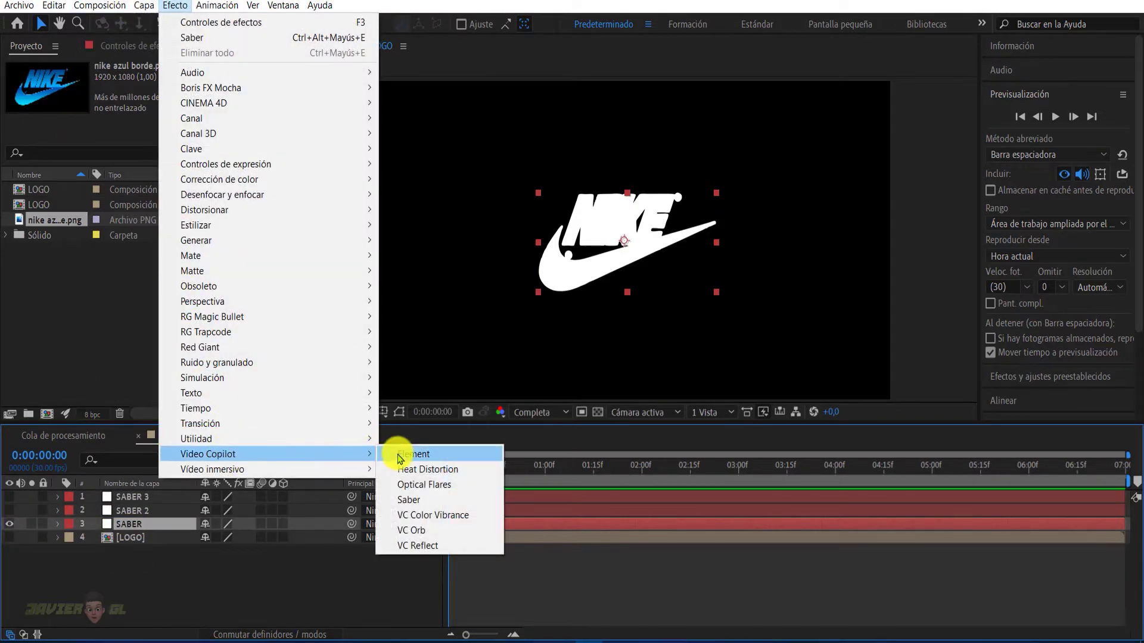
{"action": "left_click", "coordinate": [408, 501]}
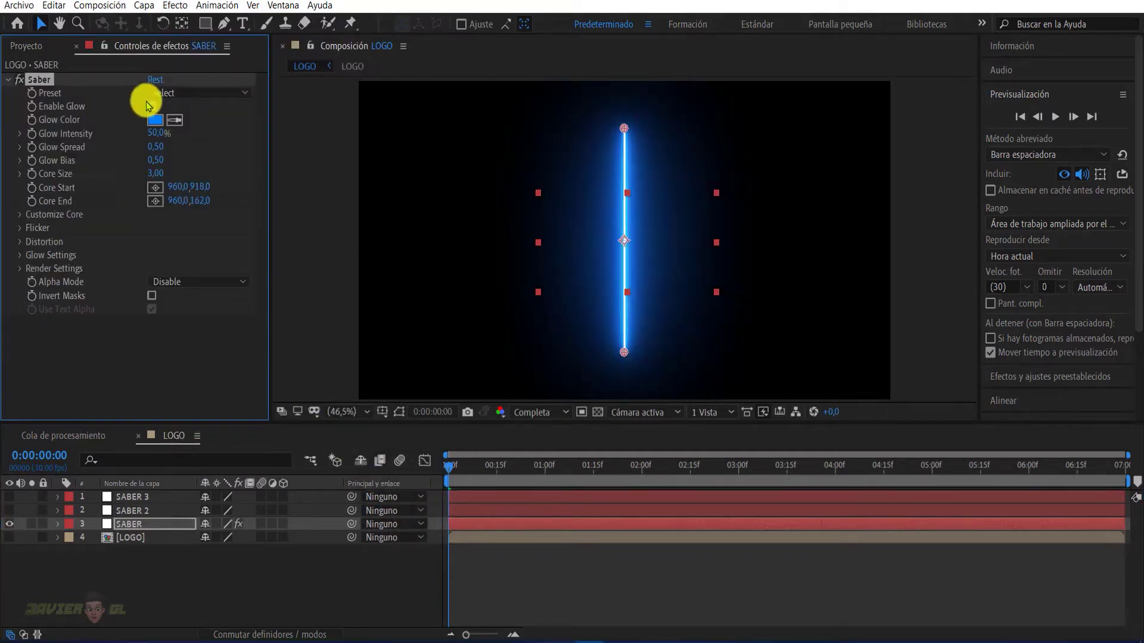
{"action": "left_click", "coordinate": [162, 93]}
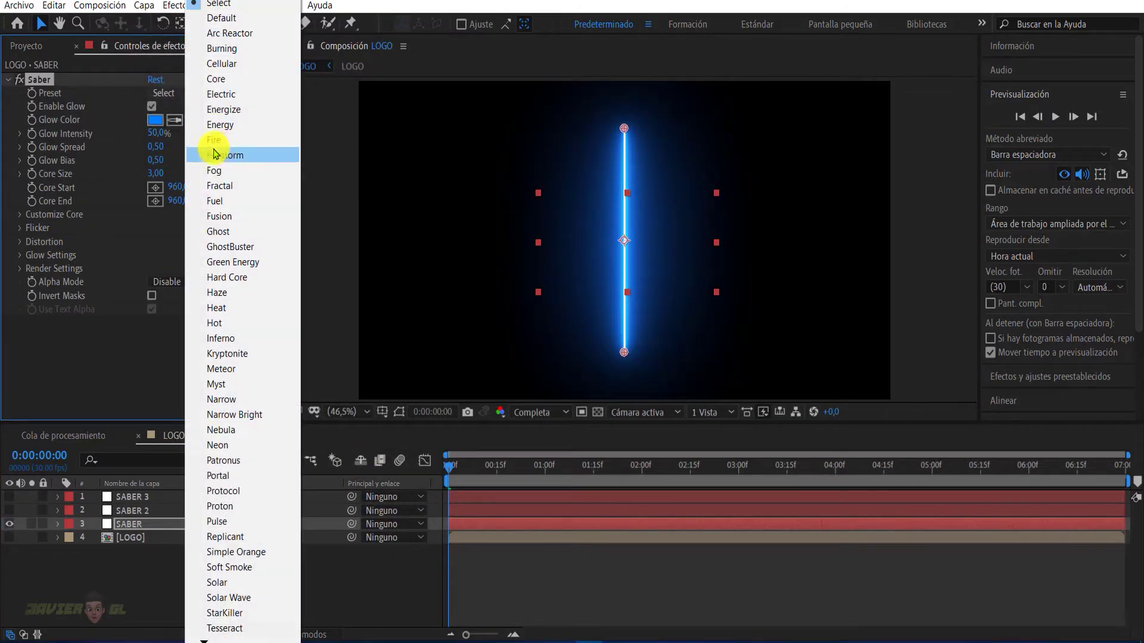
{"action": "left_click", "coordinate": [212, 143]}
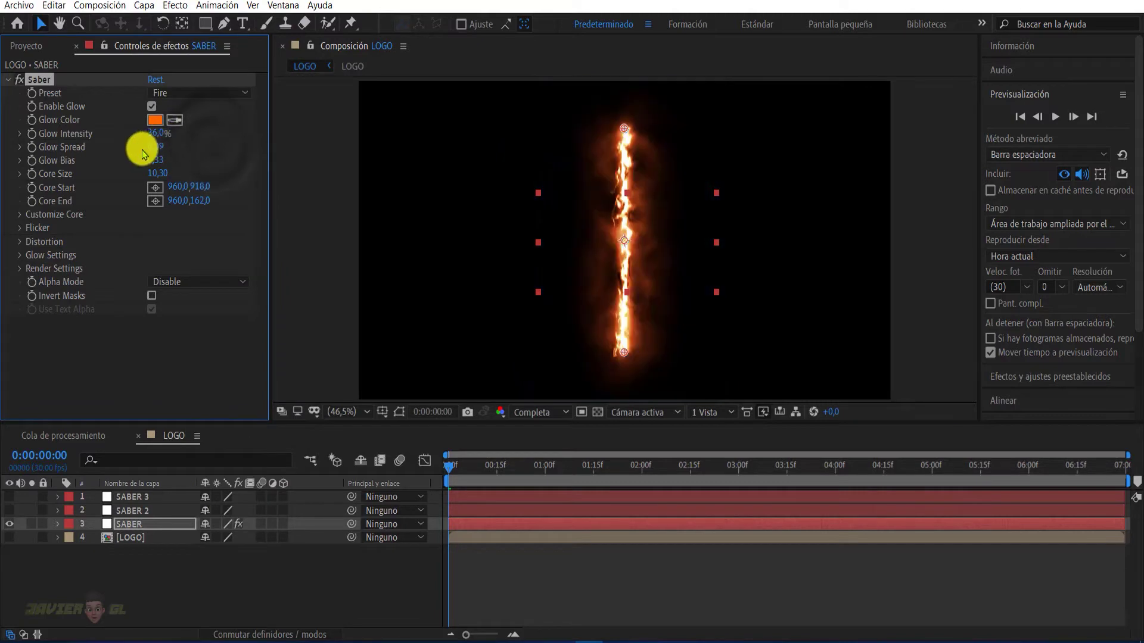
{"action": "left_click", "coordinate": [21, 215]}
{"action": "left_click", "coordinate": [166, 228]}
{"action": "left_click", "coordinate": [197, 278]}
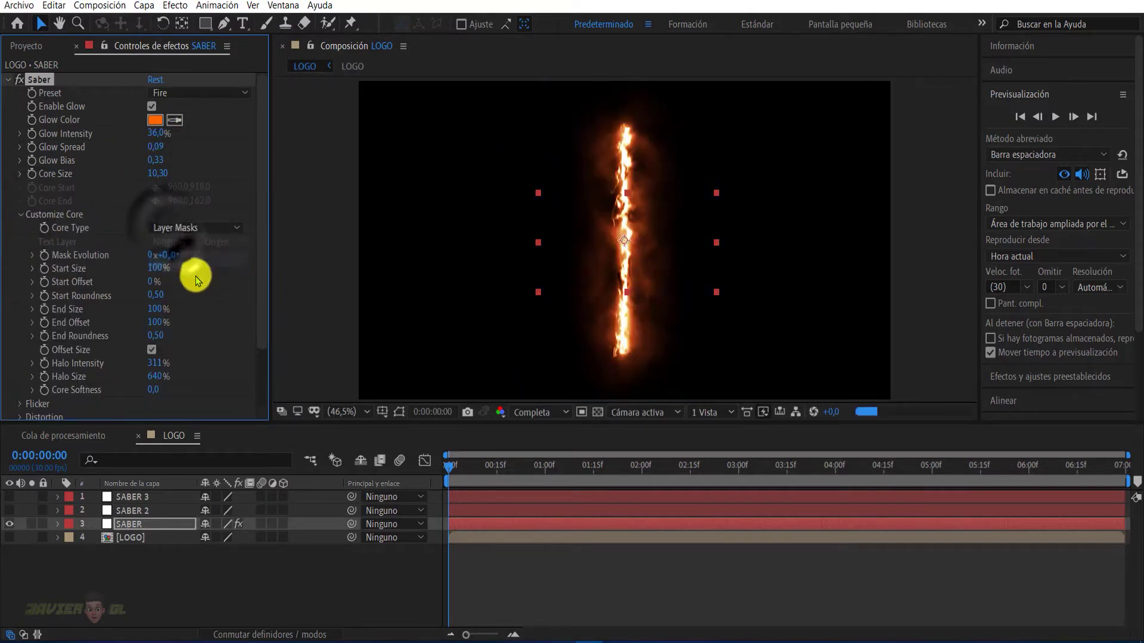
Raise the saber's Start Offset to 100% to hide the trace
{"action": "left_click", "coordinate": [449, 467]}
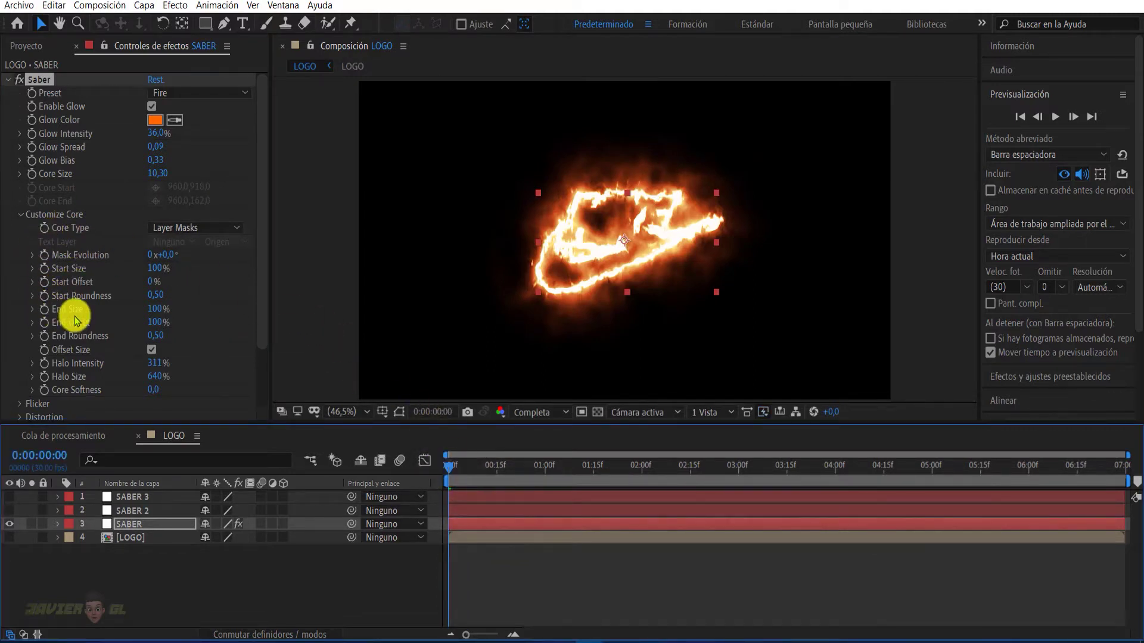
{"action": "left_click", "coordinate": [43, 283]}
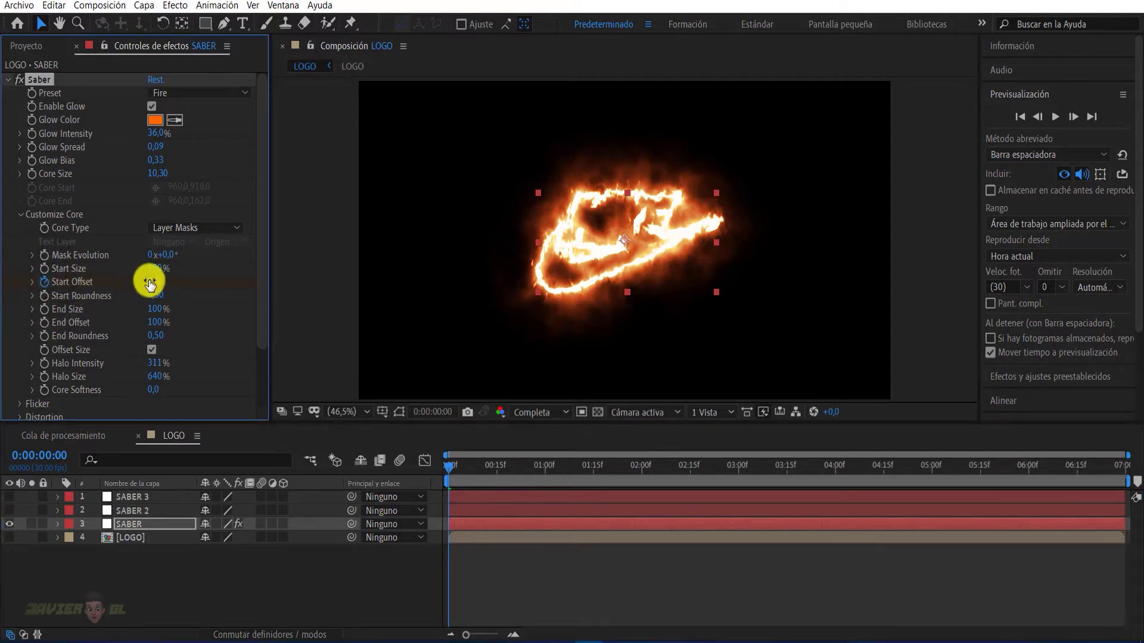
{"action": "left_click_drag", "start_coordinate": [150, 281], "coordinate": [275, 307]}
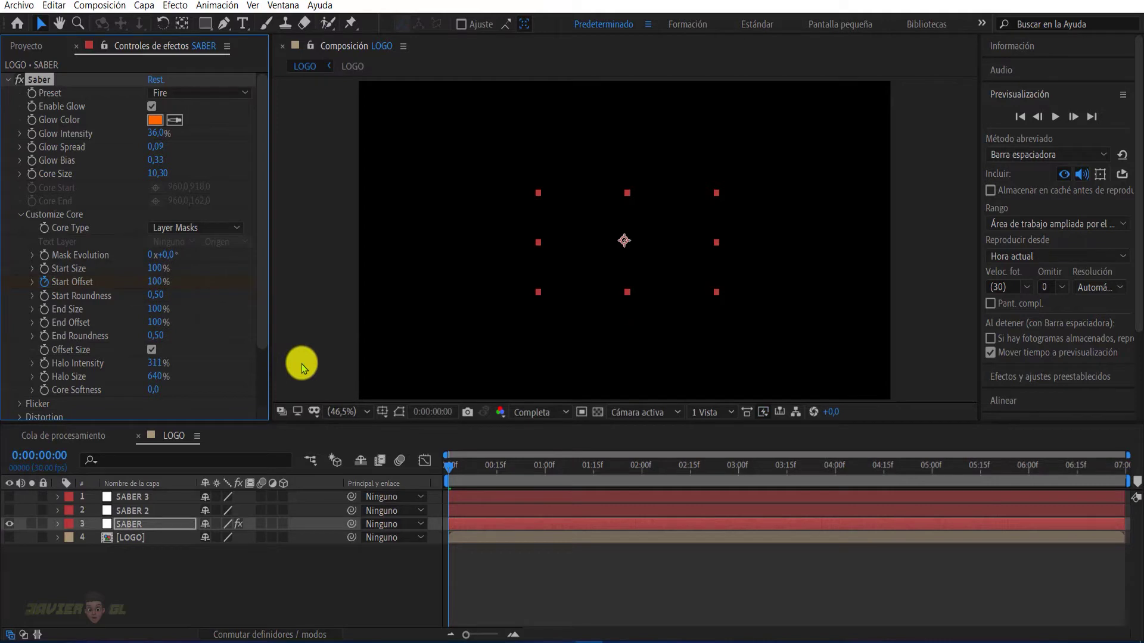
Key Start Offset down to 0% at 2 seconds with Easy Ease Out
{"action": "key", "text": "u"}
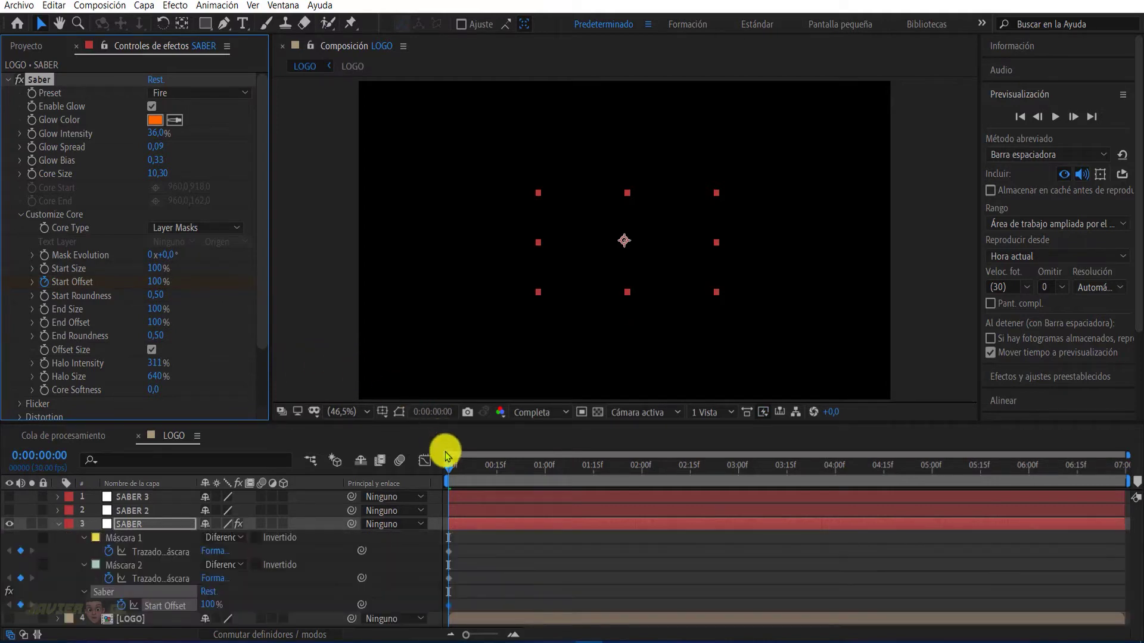
{"action": "left_click_drag", "start_coordinate": [453, 473], "coordinate": [646, 489]}
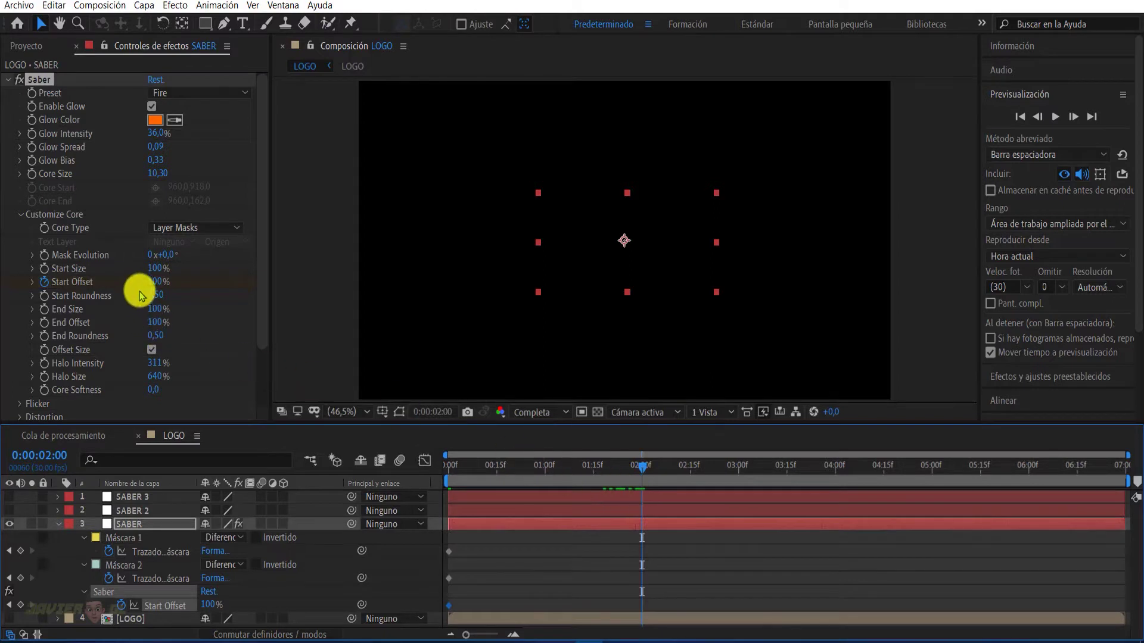
{"action": "mouse_move", "coordinate": [155, 286]}
{"action": "left_mouse_down"}
{"action": "mouse_move", "coordinate": [36, 280]}
{"action": "mouse_move", "coordinate": [53, 301]}
{"action": "left_mouse_up"}
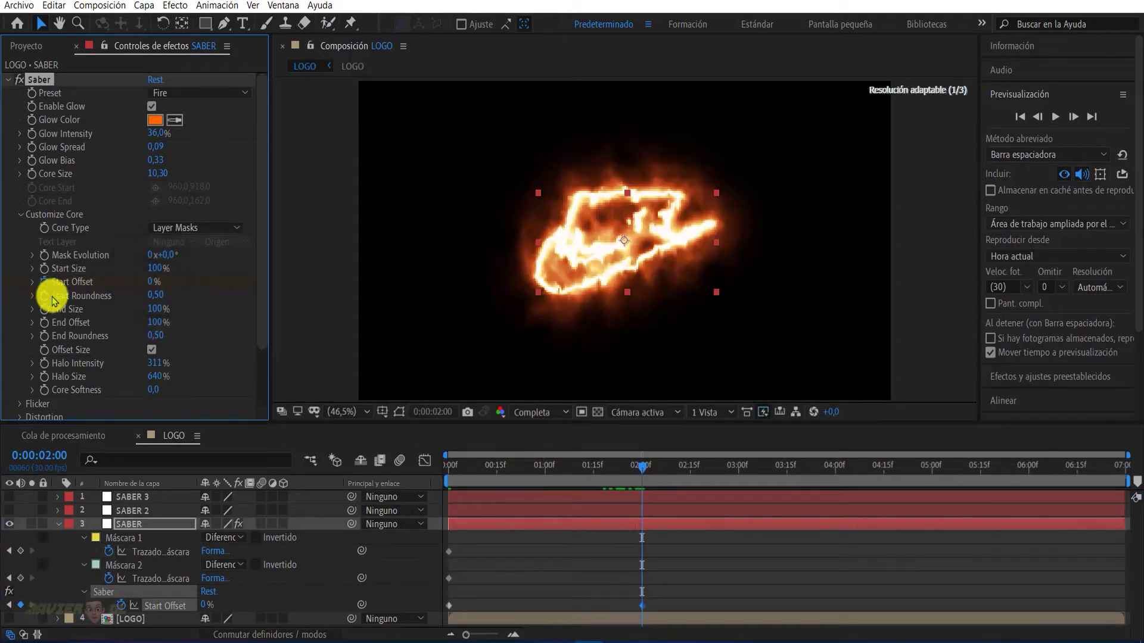
{"action": "right_click", "coordinate": [642, 606]}
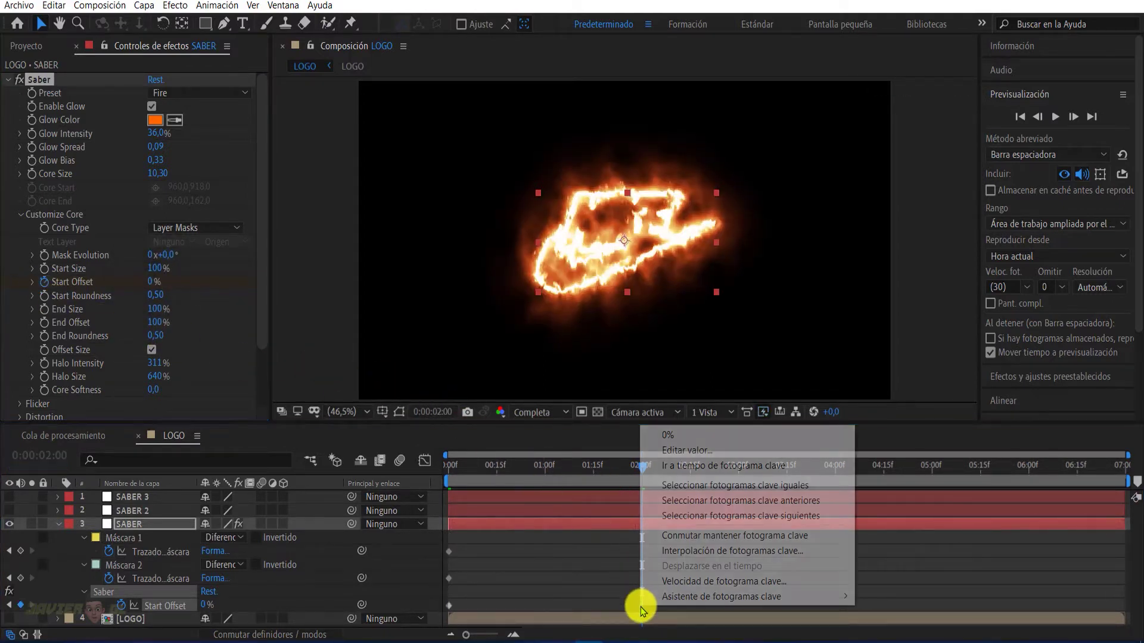
{"action": "mouse_move", "coordinate": [821, 603]}
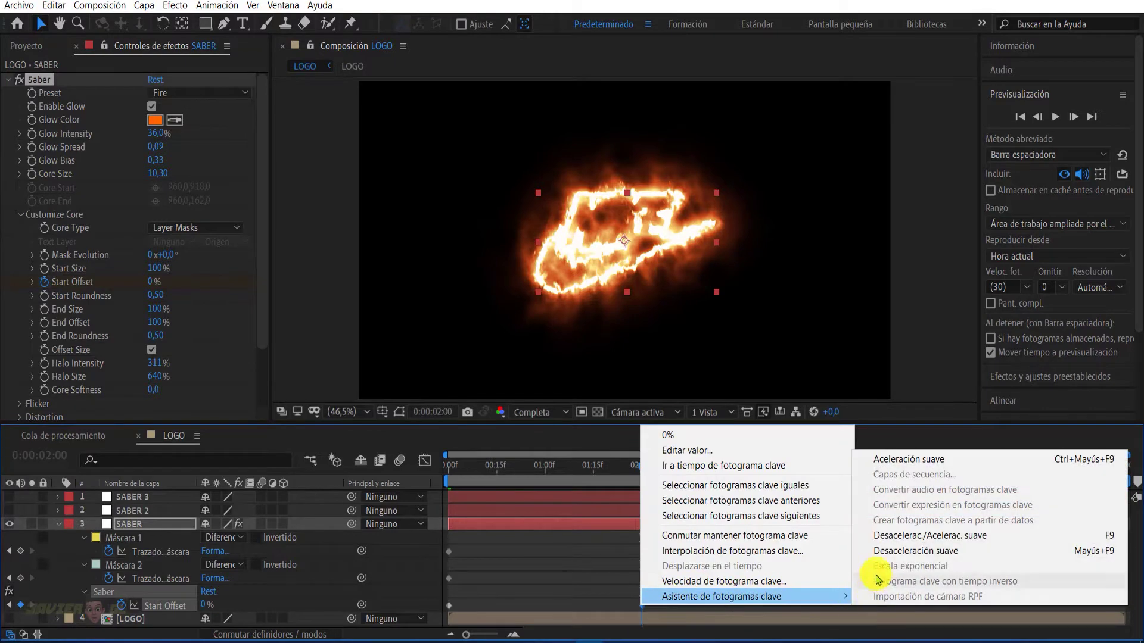
{"action": "left_click", "coordinate": [920, 539]}
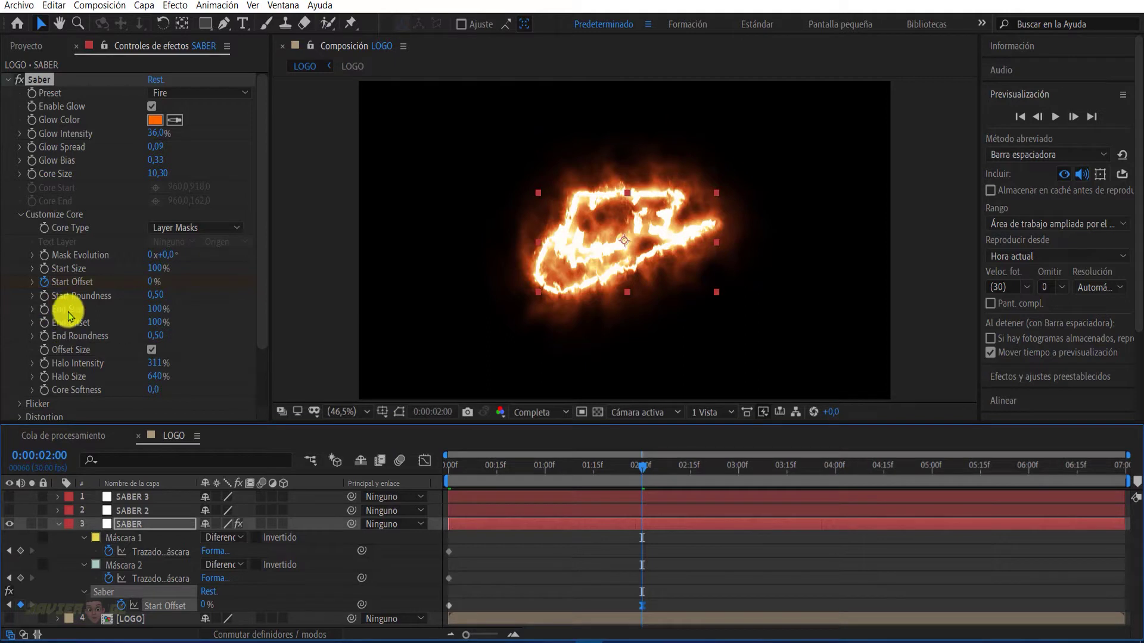
Set End Size to 0% and add an End Offset keyframe at 100%
{"action": "left_click_drag", "start_coordinate": [158, 316], "coordinate": [74, 324]}
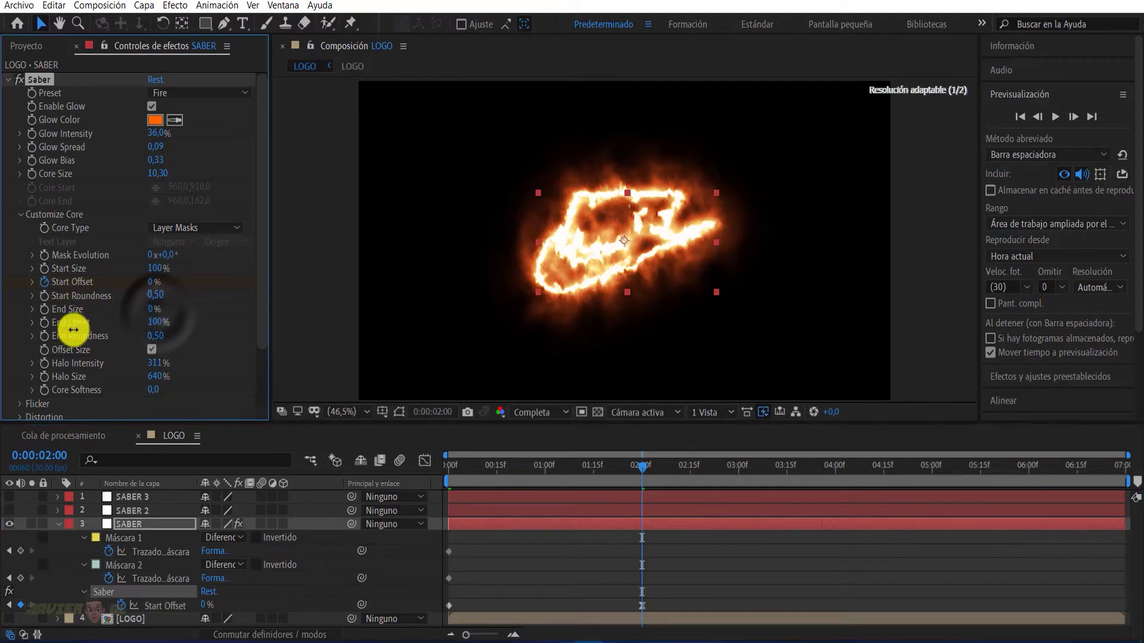
{"action": "left_click_drag", "start_coordinate": [648, 467], "coordinate": [542, 467]}
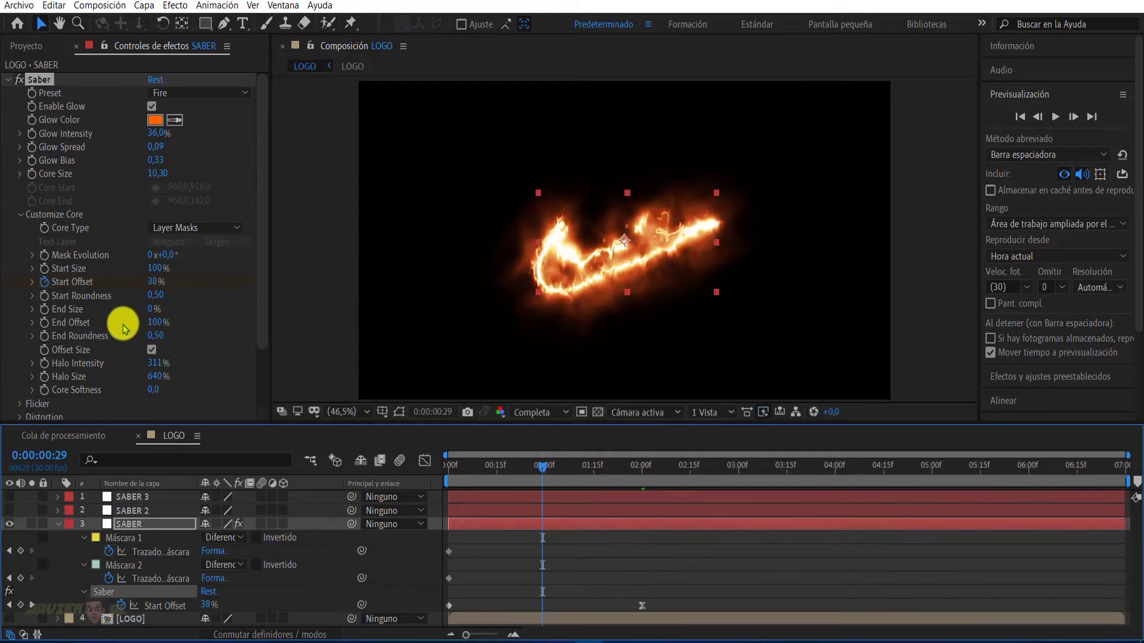
{"action": "left_click", "coordinate": [47, 330]}
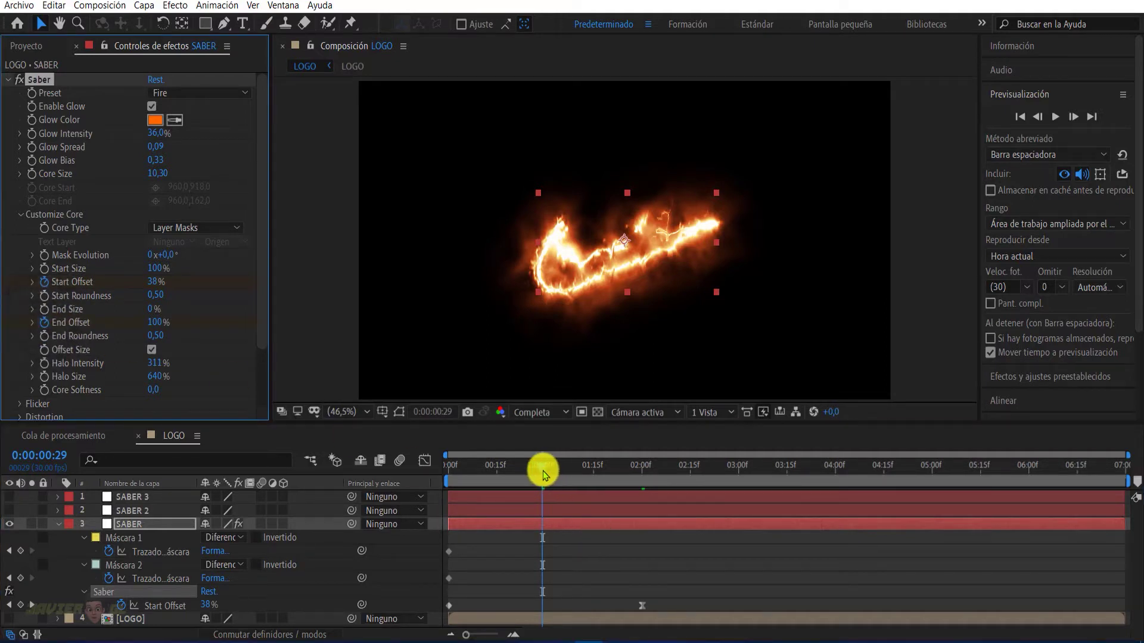
{"action": "left_click_drag", "start_coordinate": [543, 475], "coordinate": [739, 480]}
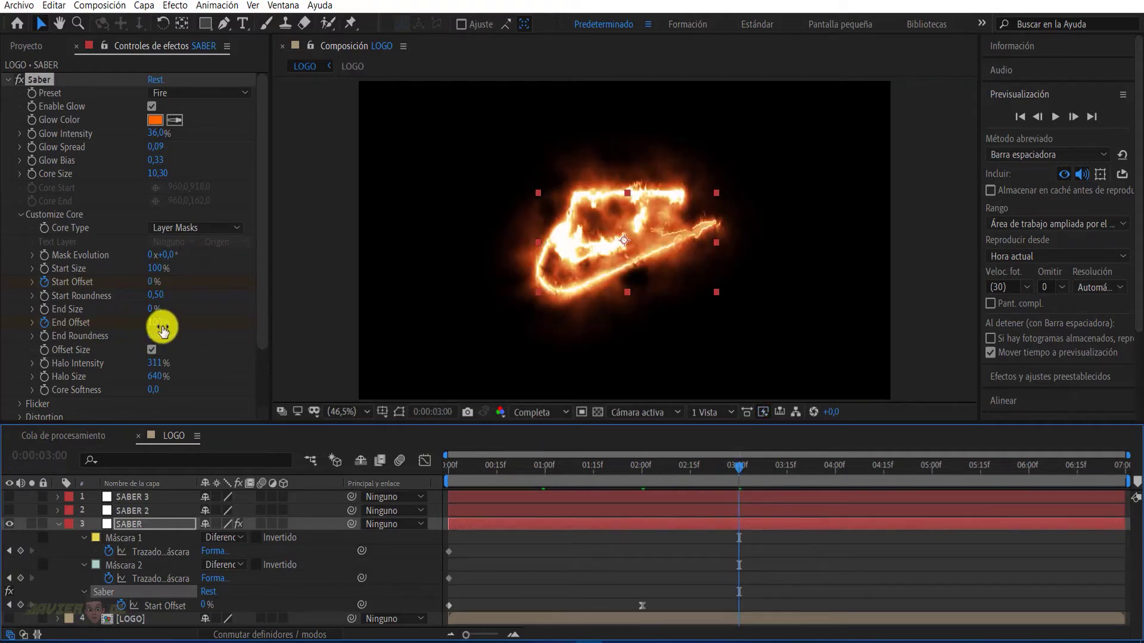
Key SABER's End Offset to 0% at 3 seconds and apply Easy Ease to its keyframes
{"action": "left_click_drag", "start_coordinate": [156, 325], "coordinate": [71, 332]}
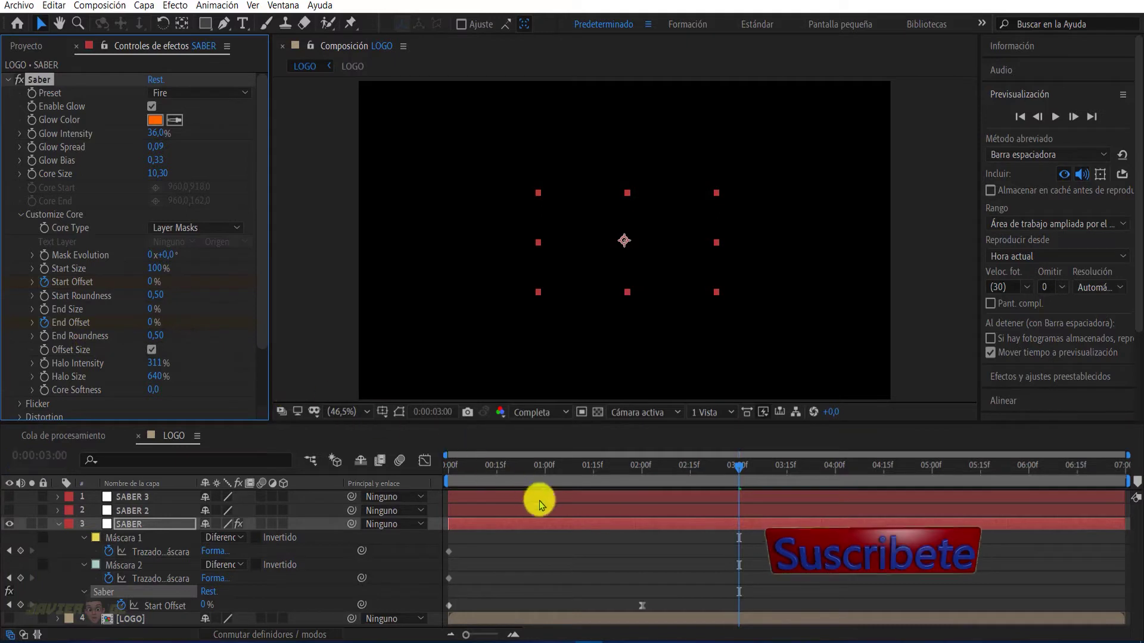
{"action": "key", "text": "u"}
{"action": "key", "text": "u"}
{"action": "key", "text": "u"}
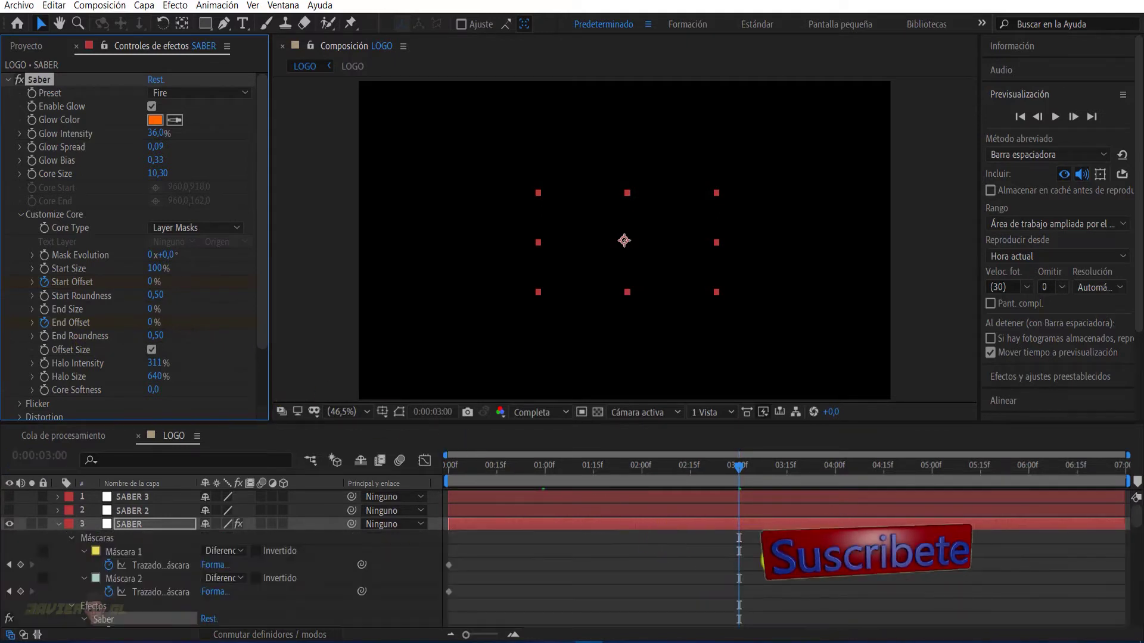
{"action": "scroll", "coordinate": [1132, 536], "scroll_direction": "down", "scroll_amount": 5}
{"action": "left_click_drag", "start_coordinate": [1137, 566], "coordinate": [1137, 563]}
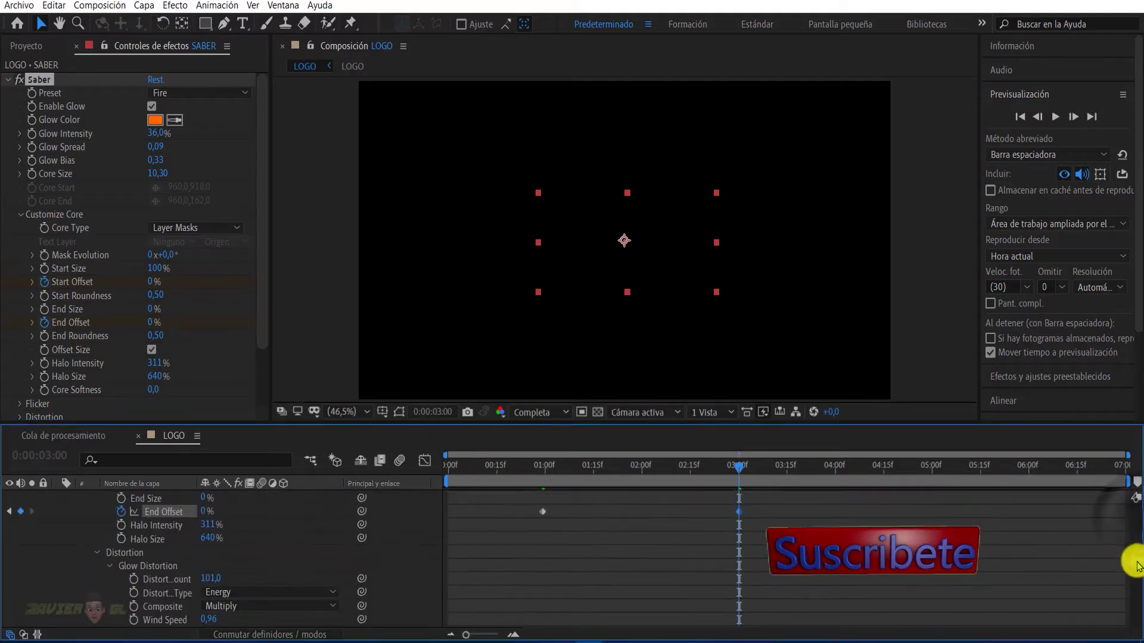
{"action": "right_click", "coordinate": [742, 558]}
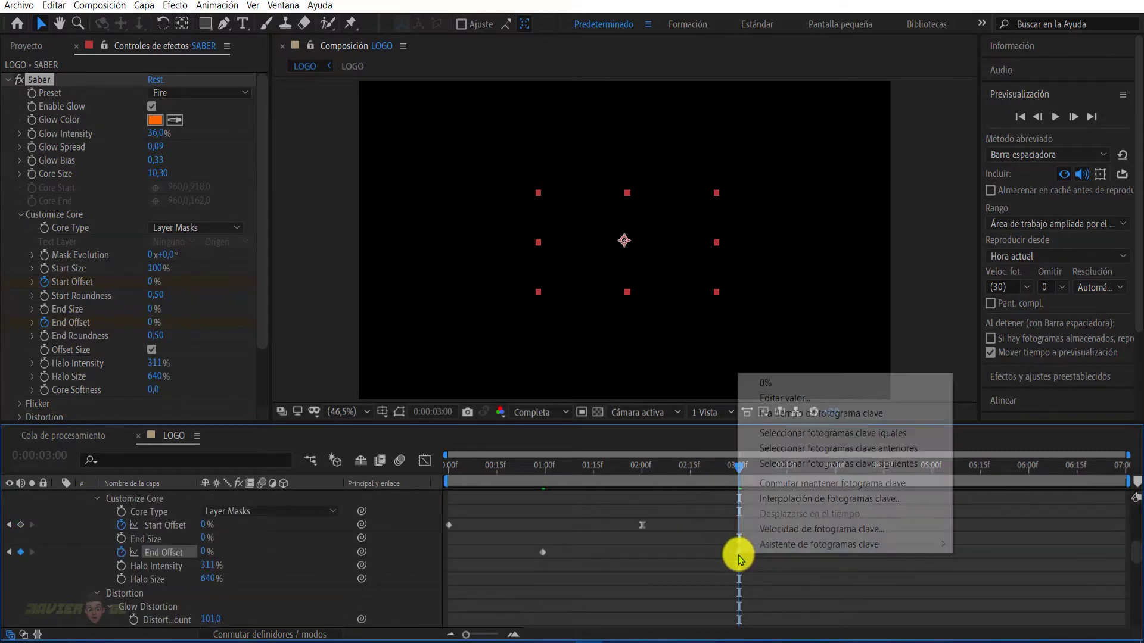
{"action": "mouse_move", "coordinate": [922, 543]}
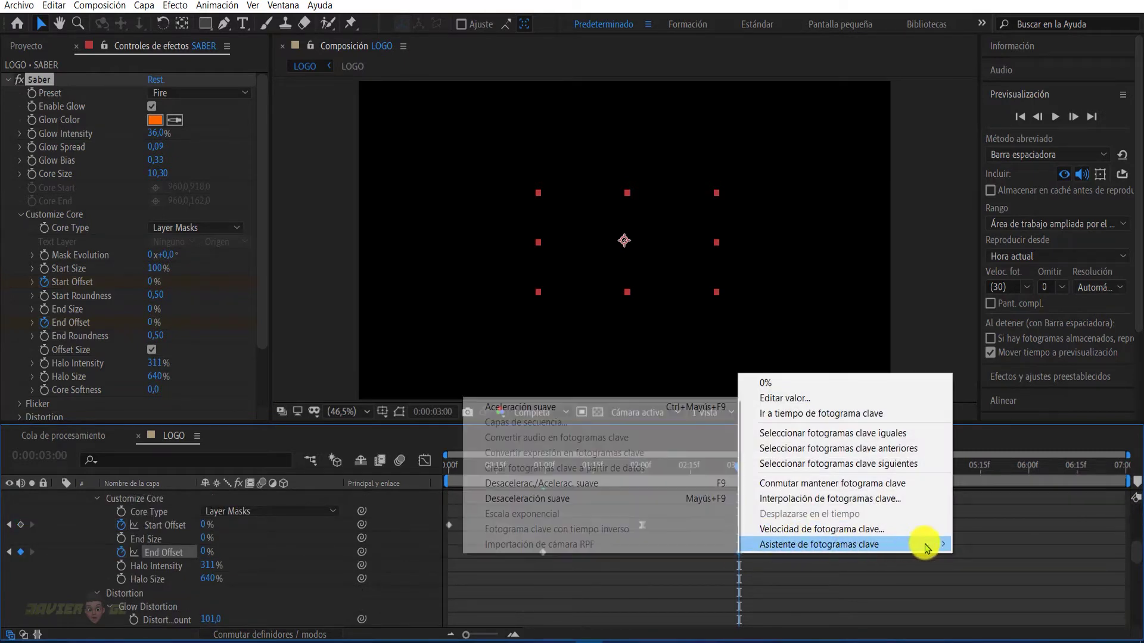
{"action": "left_click", "coordinate": [509, 485]}
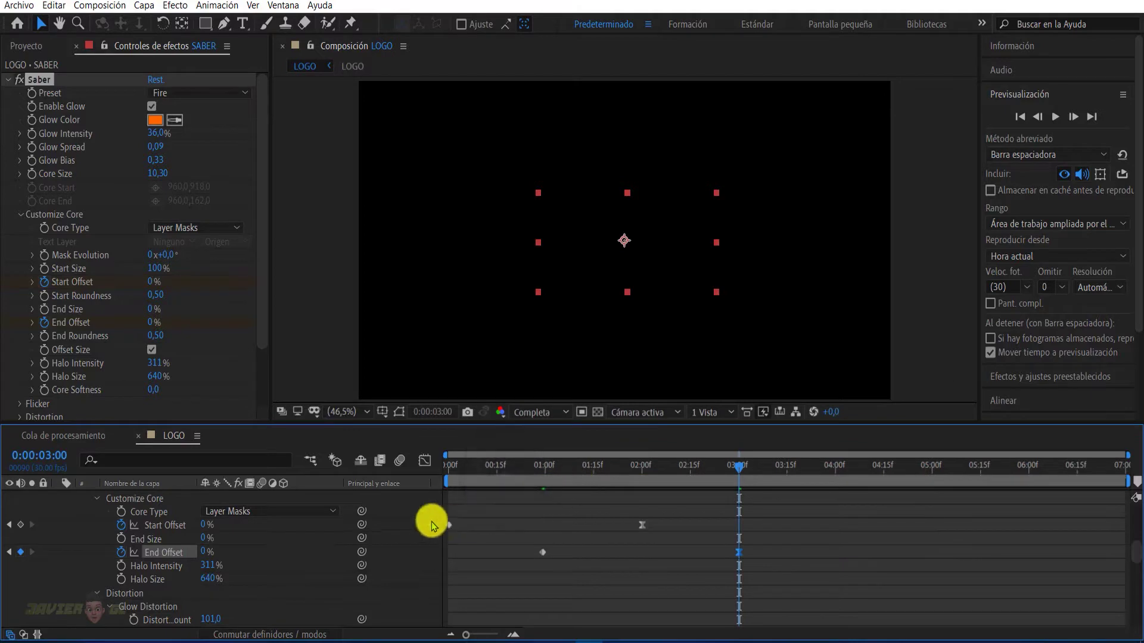
{"action": "left_click_drag", "start_coordinate": [259, 339], "coordinate": [258, 404]}
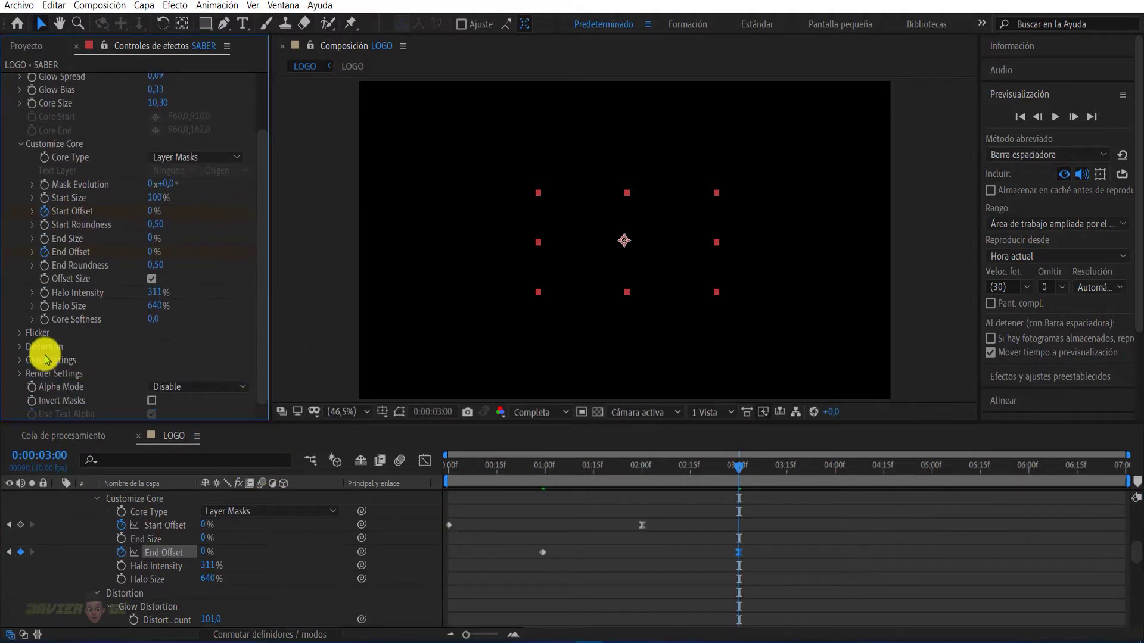
Set the saber's Render Settings Composite Settings to Transparent
{"action": "left_click", "coordinate": [19, 376]}
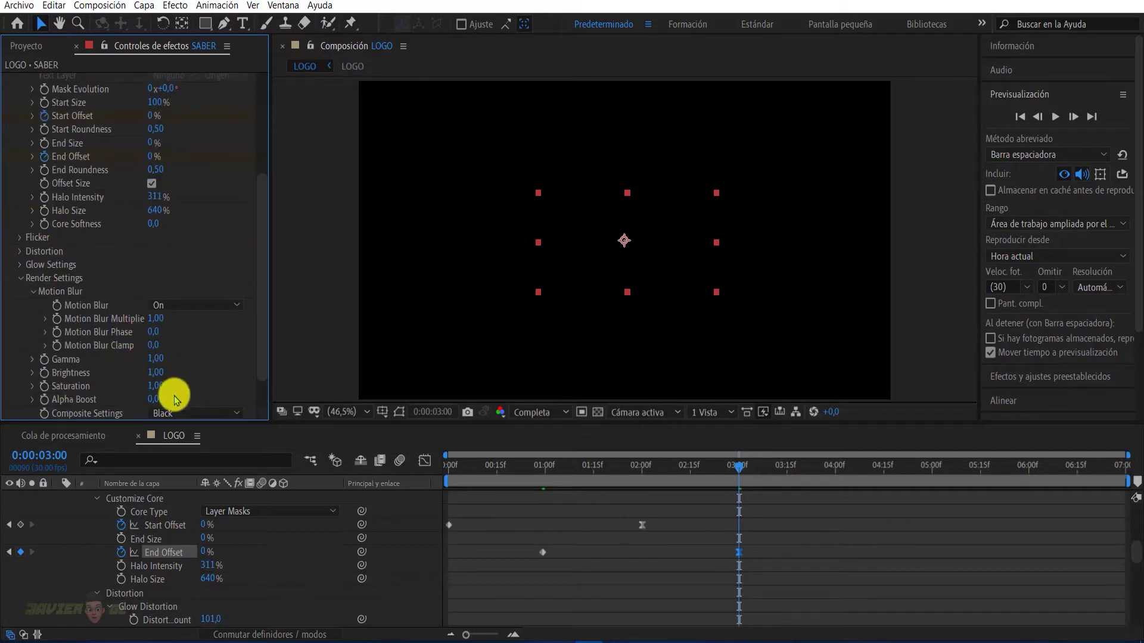
{"action": "scroll", "coordinate": [149, 400], "scroll_direction": "down", "scroll_amount": 3}
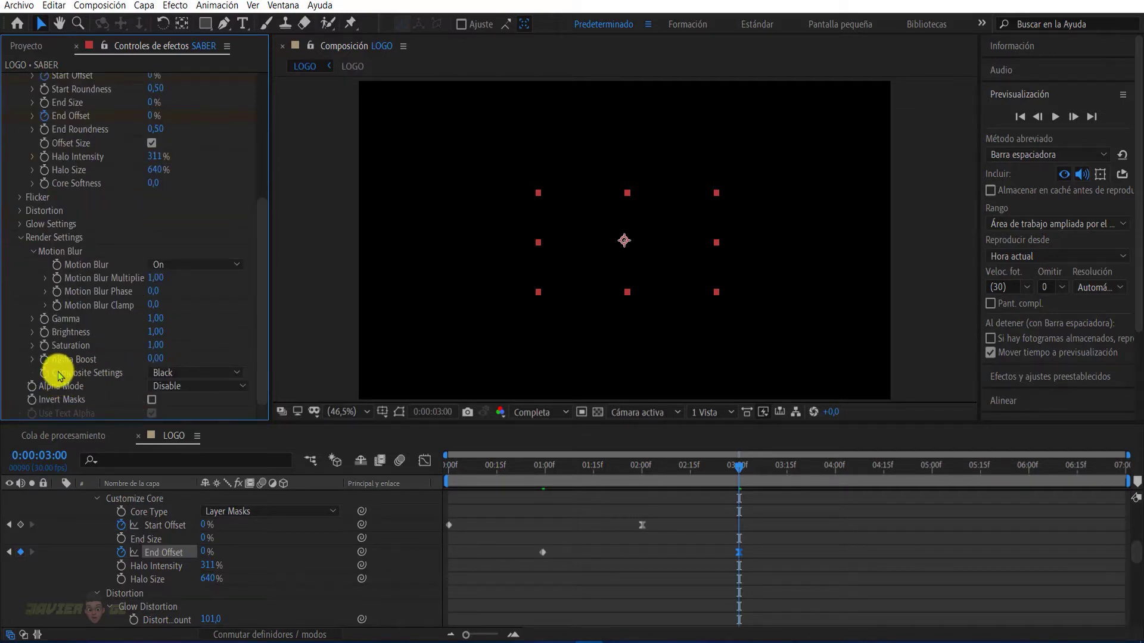
{"action": "left_click", "coordinate": [166, 374]}
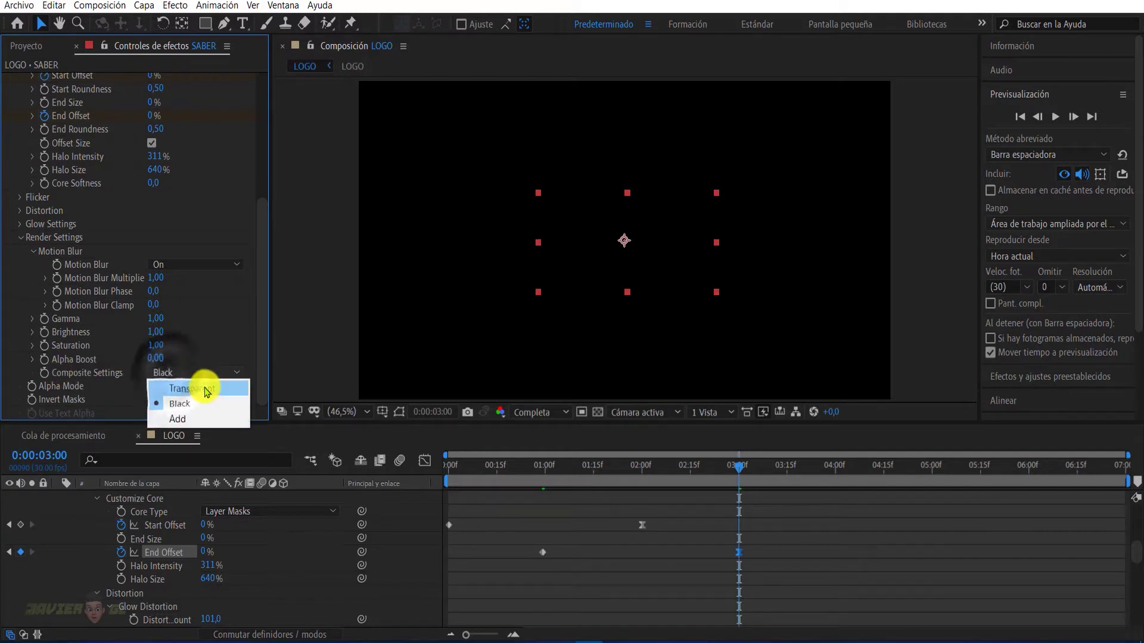
{"action": "left_click", "coordinate": [206, 388]}
{"action": "scroll", "coordinate": [143, 249], "scroll_direction": "up", "scroll_amount": 5}
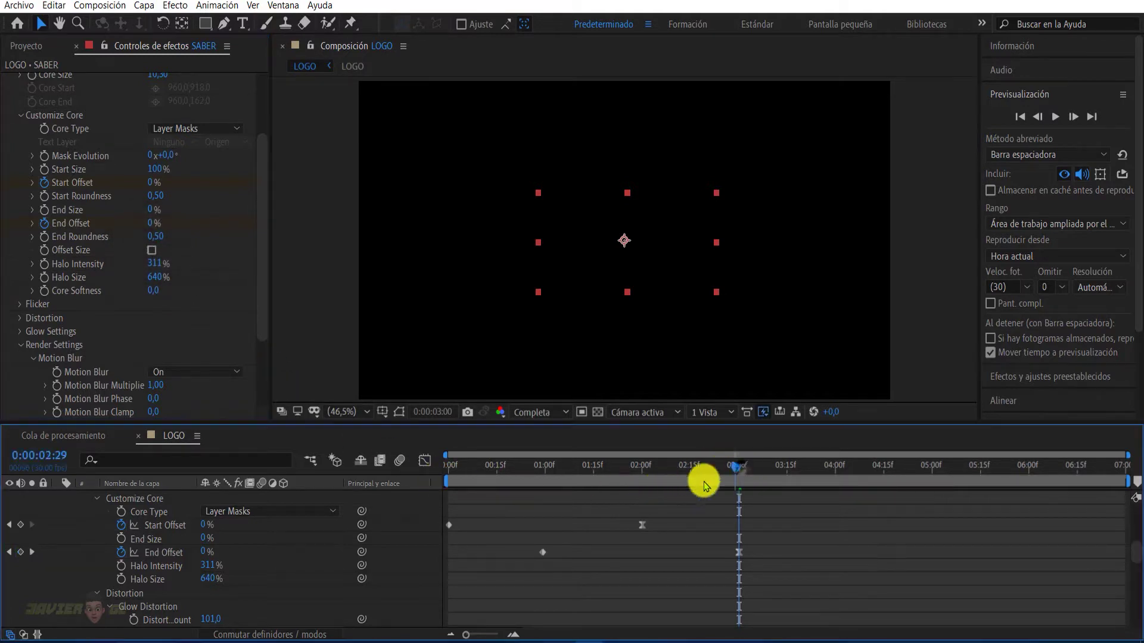
Preview the fire trace from frame 0, then scrub to about 1 second
{"action": "left_click_drag", "start_coordinate": [701, 474], "coordinate": [373, 518]}
{"action": "left_click", "coordinate": [1071, 122]}
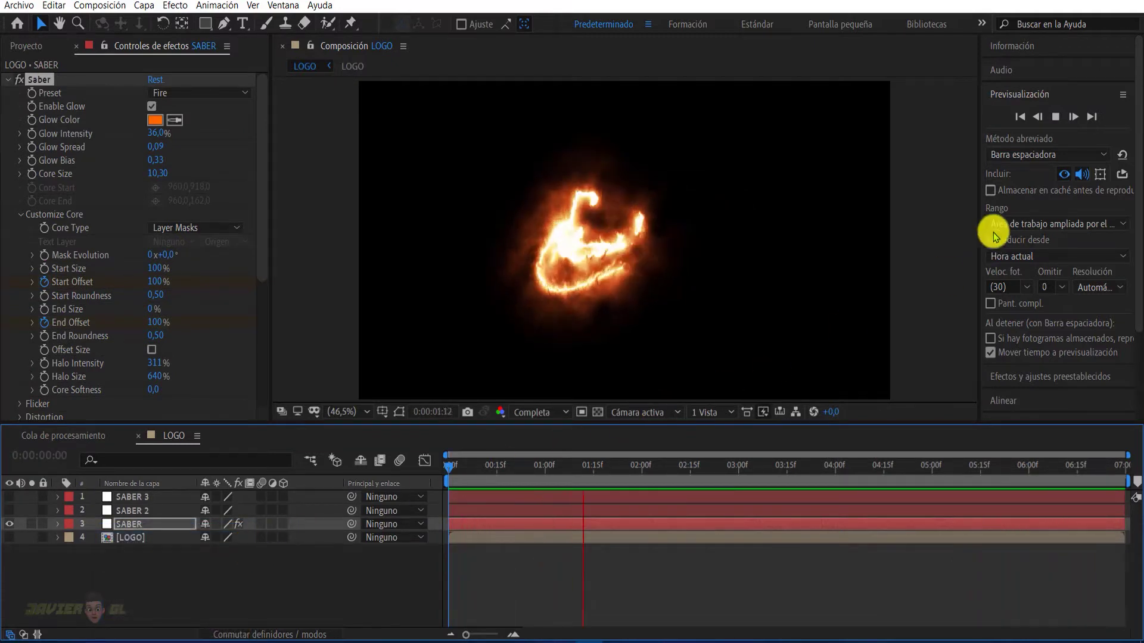
{"action": "left_click", "coordinate": [1055, 116]}
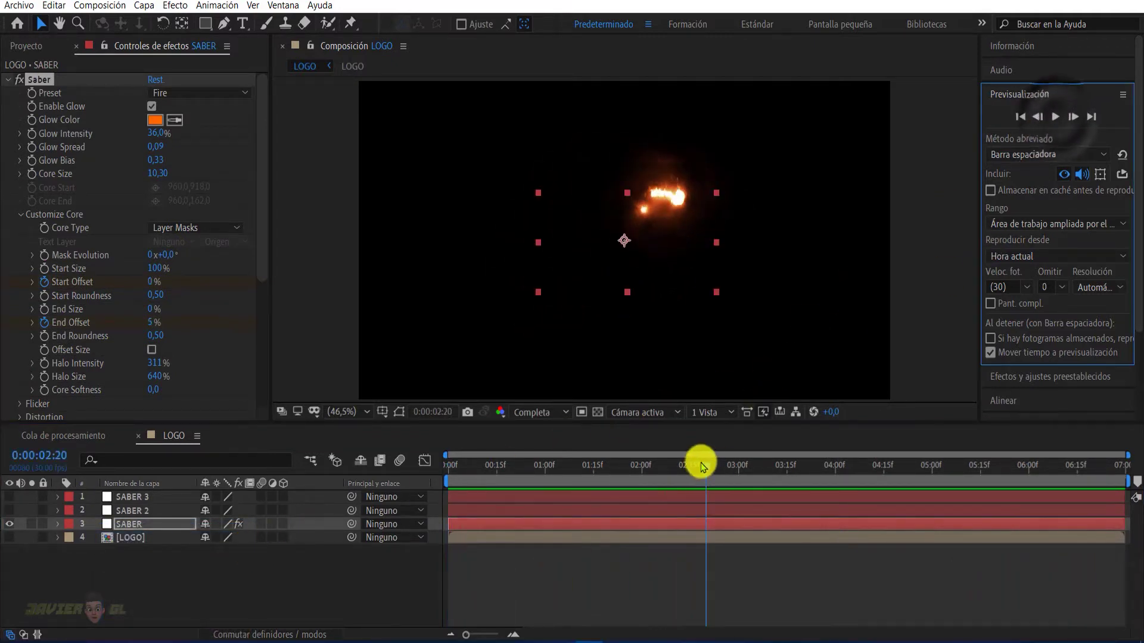
{"action": "mouse_move", "coordinate": [707, 473]}
{"action": "left_mouse_down"}
{"action": "mouse_move", "coordinate": [587, 500]}
{"action": "mouse_move", "coordinate": [522, 492]}
{"action": "left_mouse_up"}
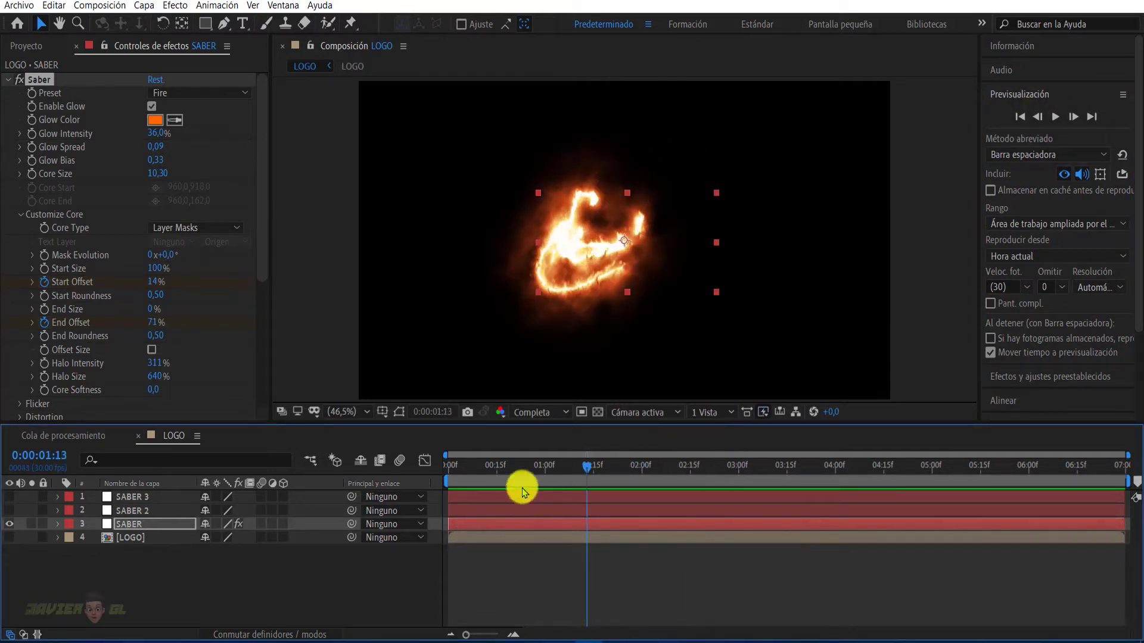
Show SABER 2 and apply Saber with the Fire preset, Core Type Layer Masks
{"action": "left_click", "coordinate": [127, 511]}
{"action": "left_click", "coordinate": [9, 511]}
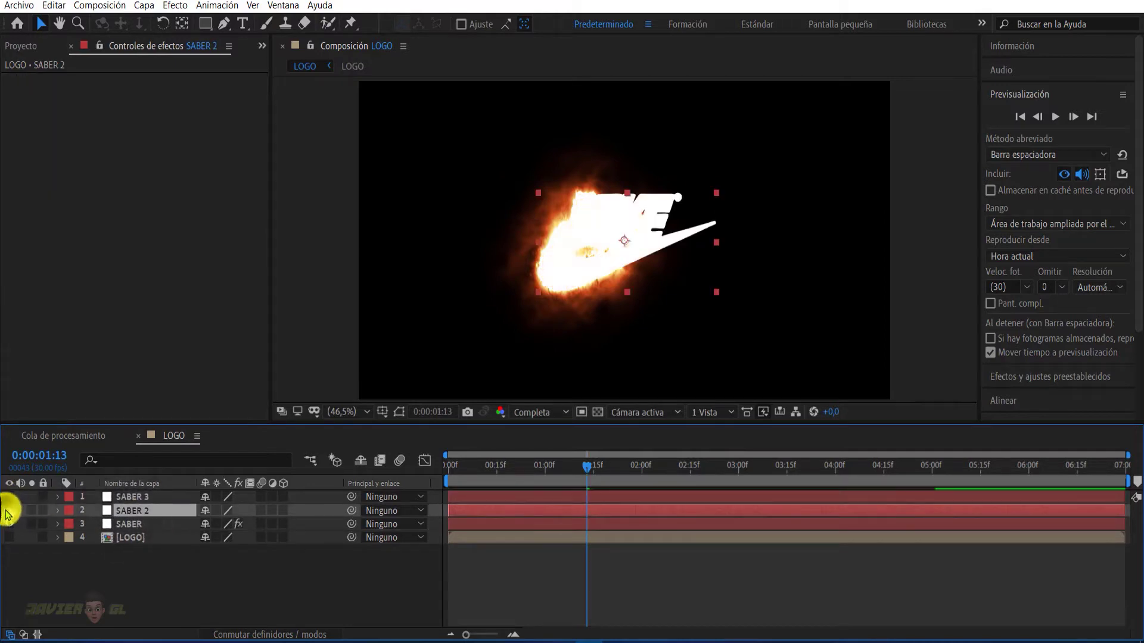
{"action": "left_click", "coordinate": [173, 7]}
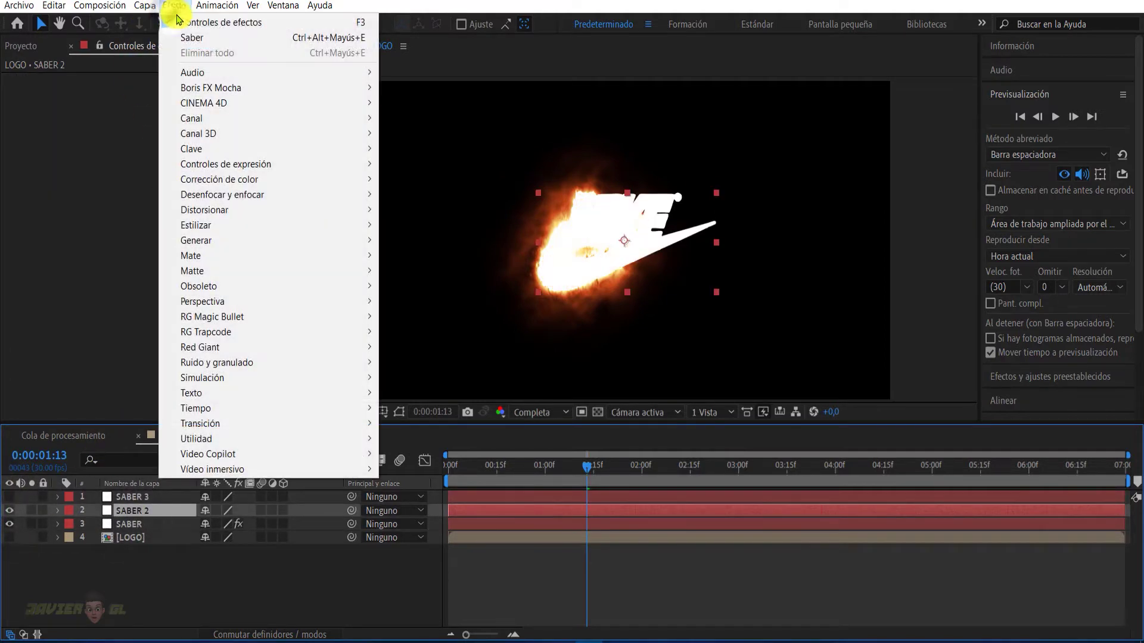
{"action": "left_click", "coordinate": [192, 38]}
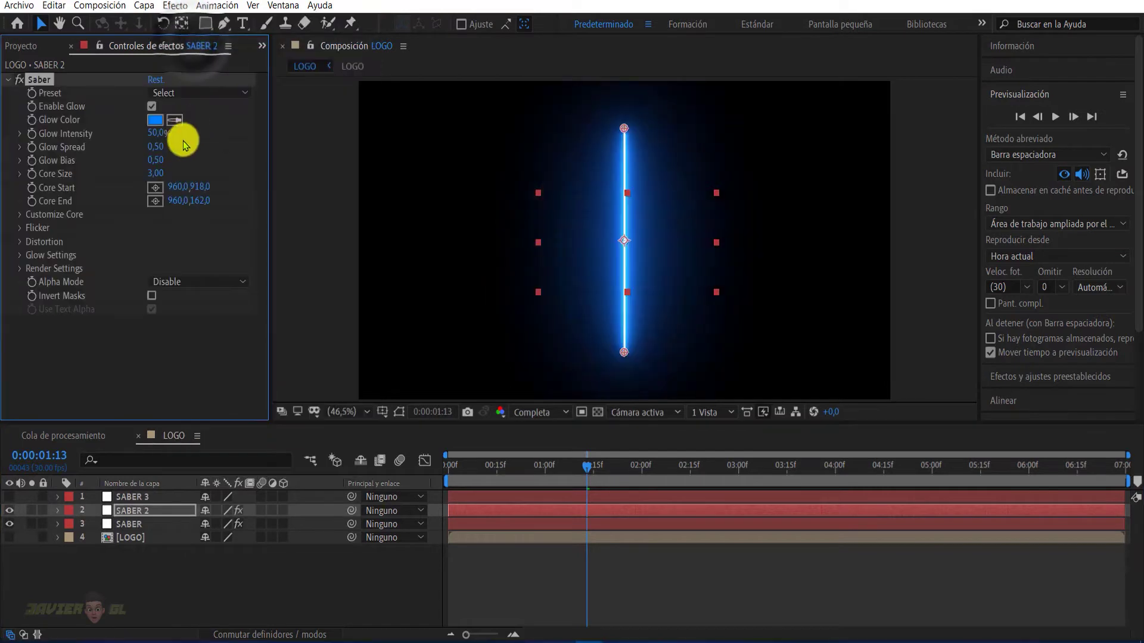
{"action": "left_click", "coordinate": [160, 92]}
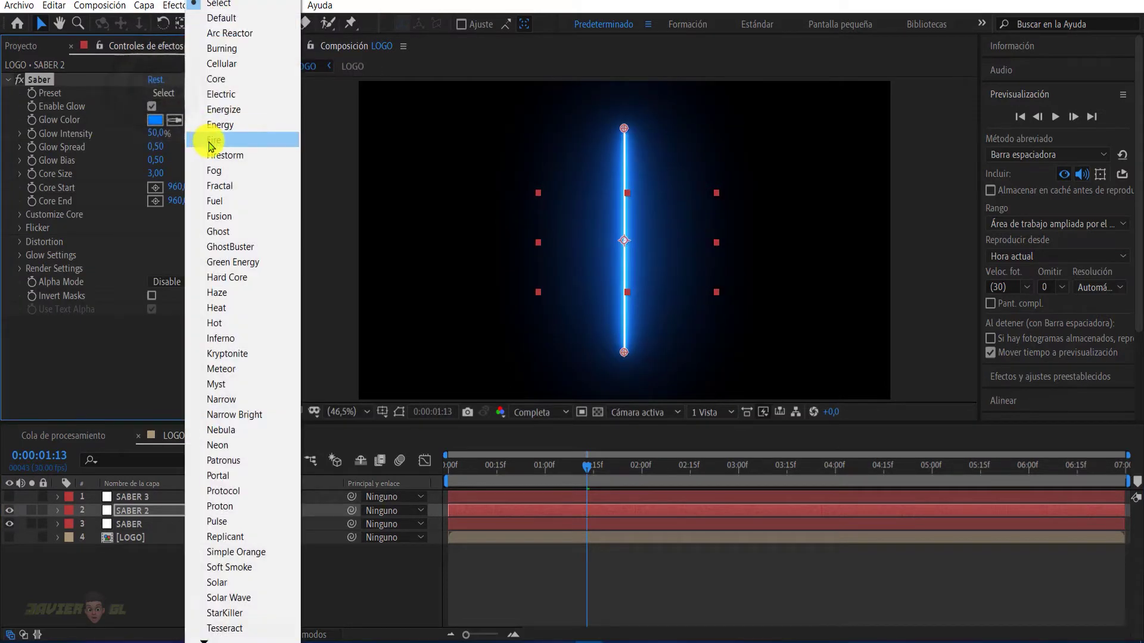
{"action": "left_click", "coordinate": [209, 141]}
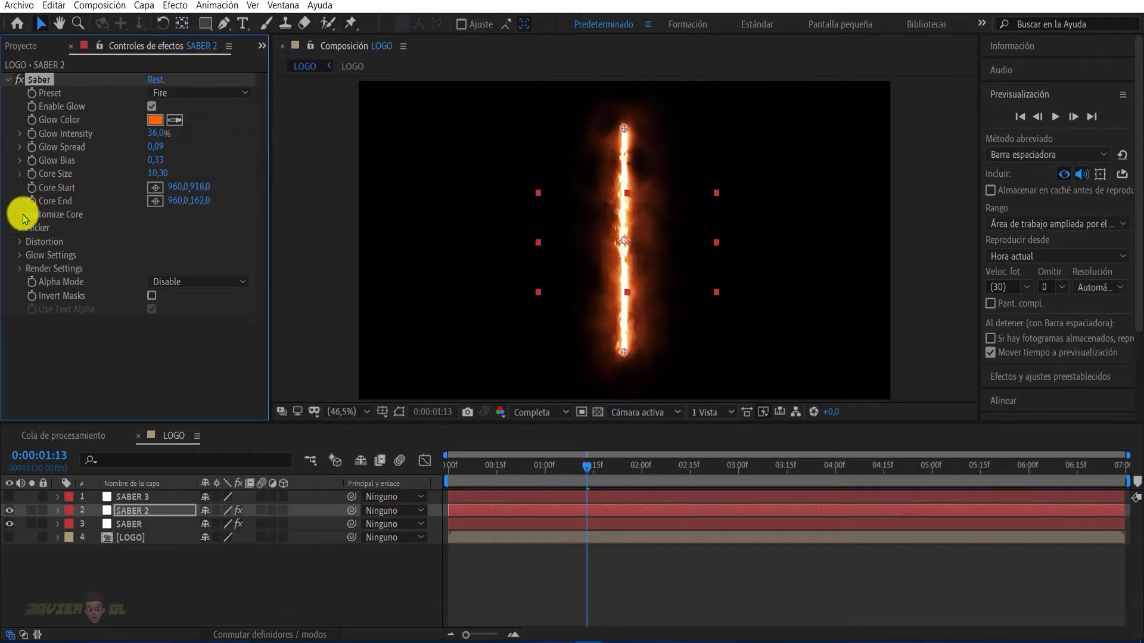
{"action": "left_click", "coordinate": [21, 215]}
{"action": "left_click", "coordinate": [172, 228]}
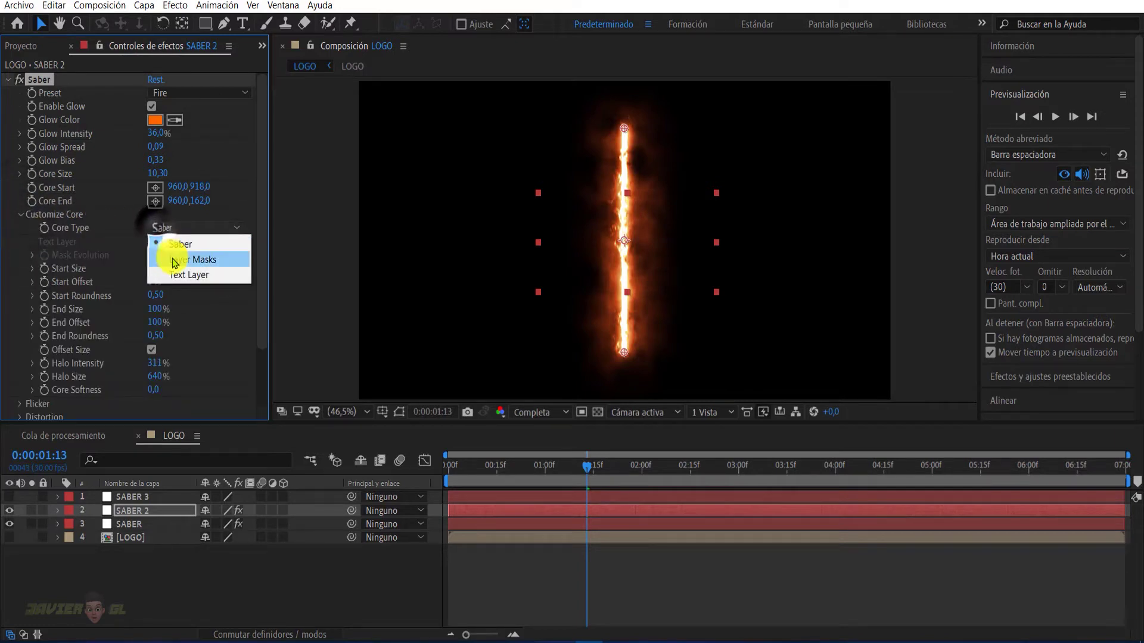
{"action": "left_click", "coordinate": [174, 260]}
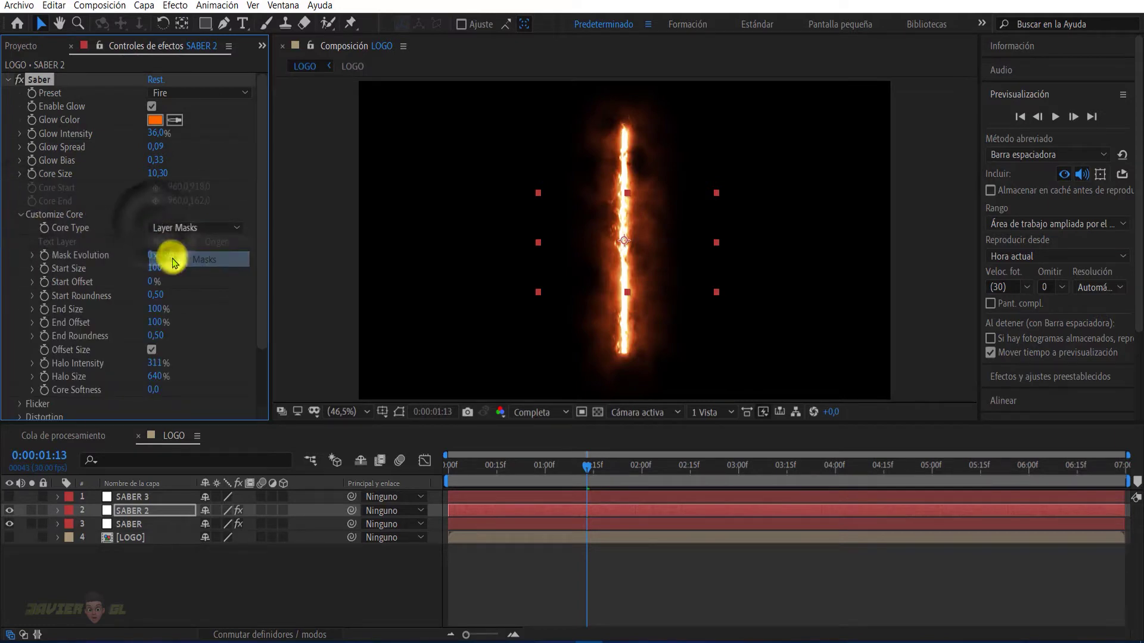
Set SABER 2's Glow Intensity to 12% and scrub forward to preview
{"action": "left_click", "coordinate": [155, 139]}
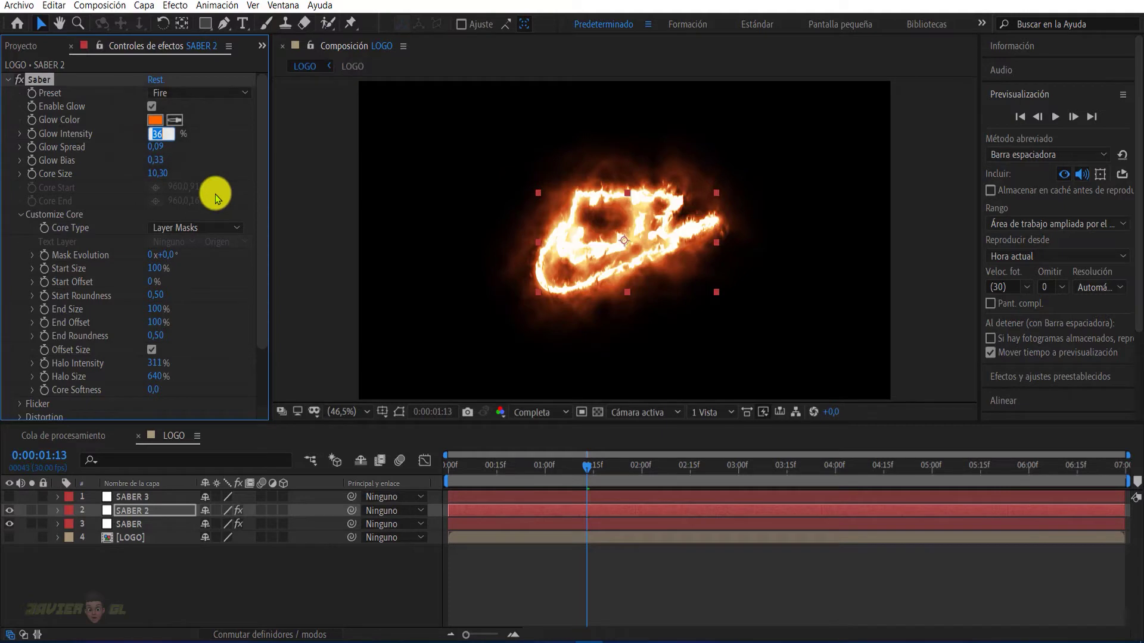
{"action": "type", "text": "12"}
{"action": "key", "text": "Return"}
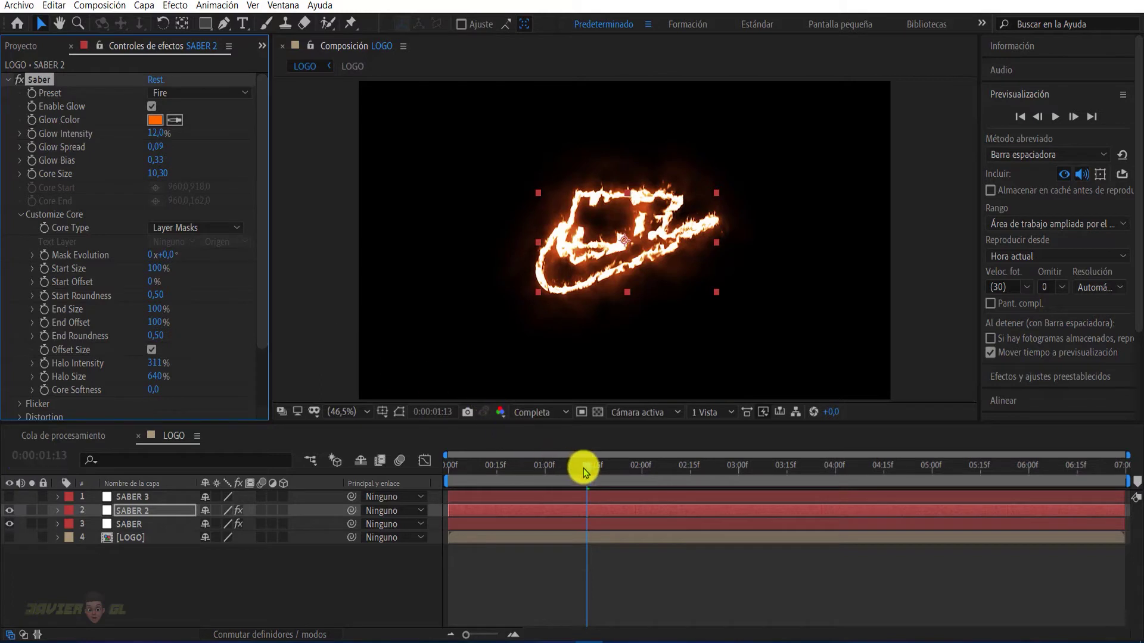
{"action": "left_click_drag", "start_coordinate": [586, 473], "coordinate": [835, 475]}
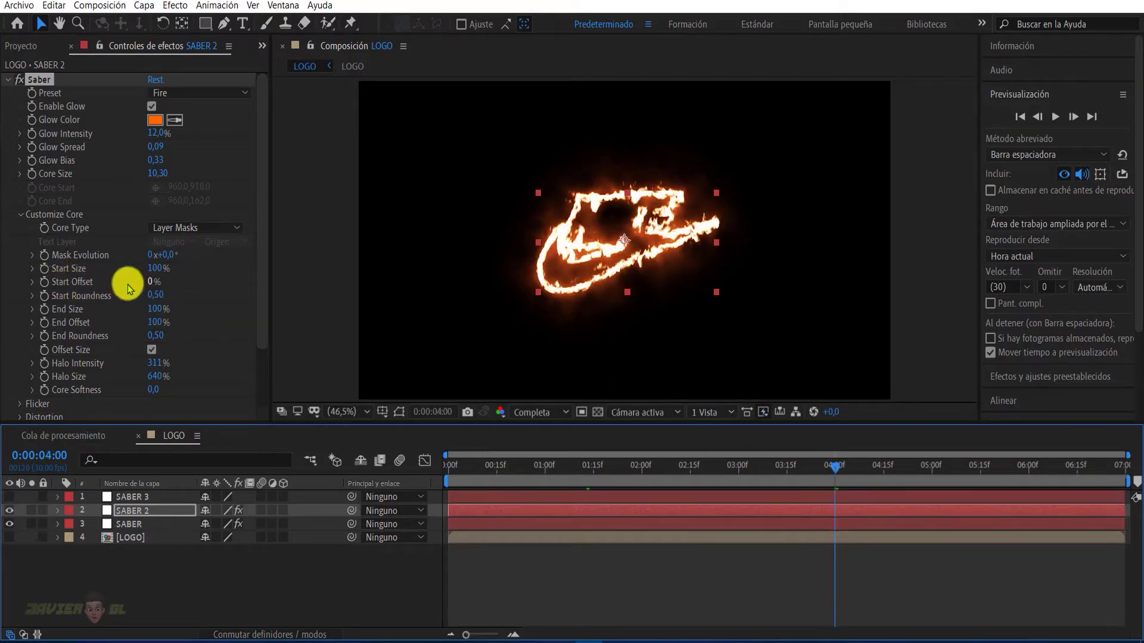
Key SABER 2's Start Offset at 100% at 4:00 and 0% at 6:01, and set End Size to 0%
{"action": "left_click", "coordinate": [46, 290]}
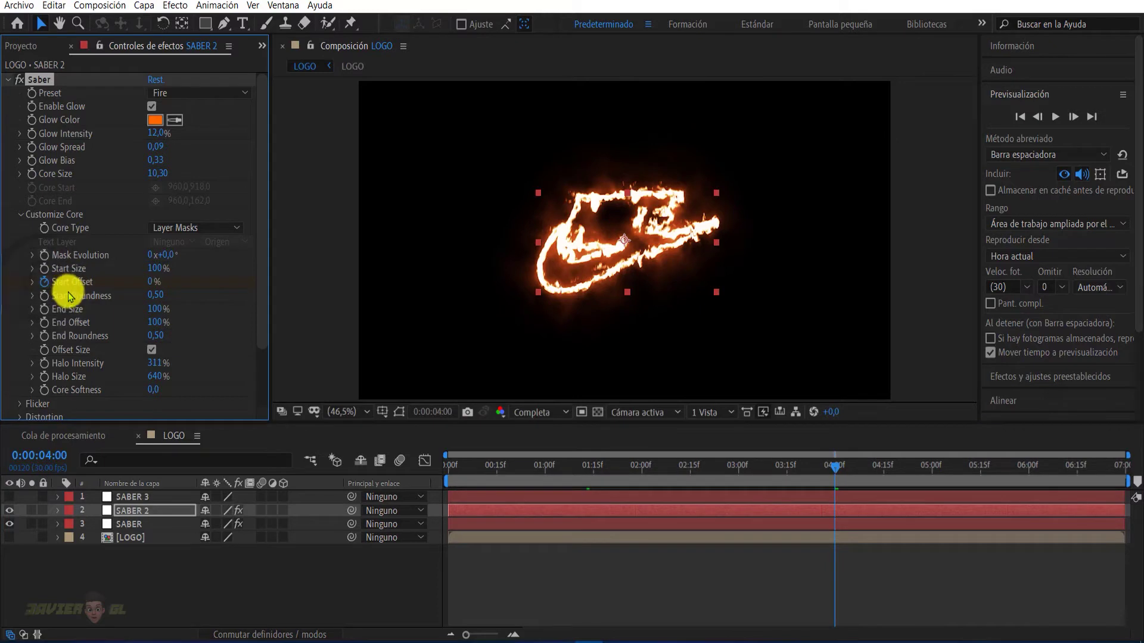
{"action": "key", "text": "u"}
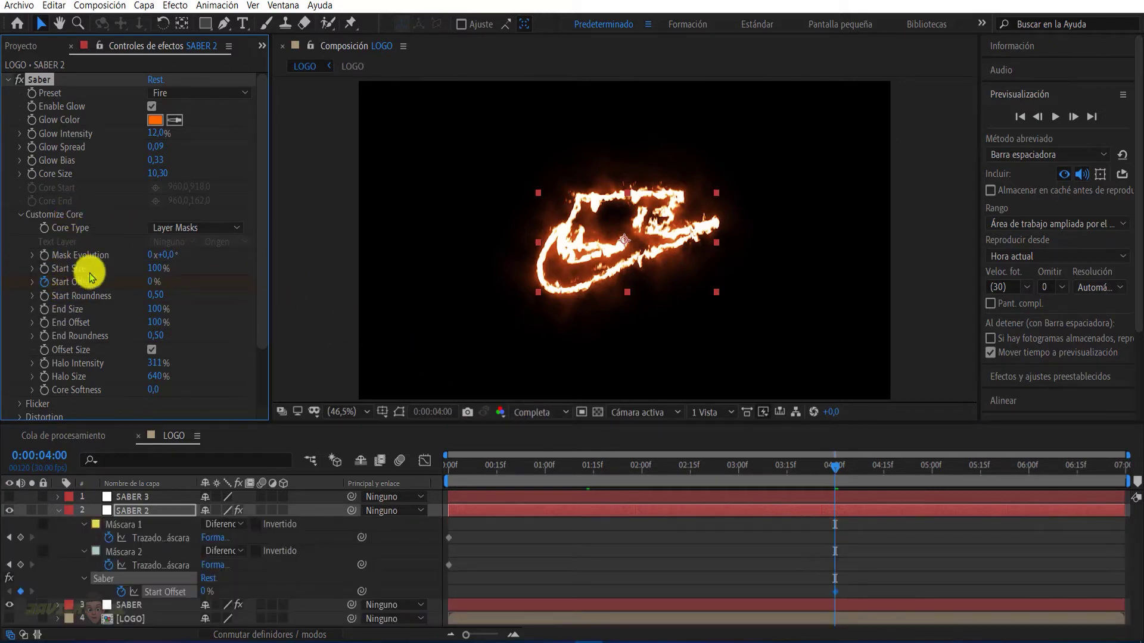
{"action": "left_click_drag", "start_coordinate": [153, 281], "coordinate": [306, 308]}
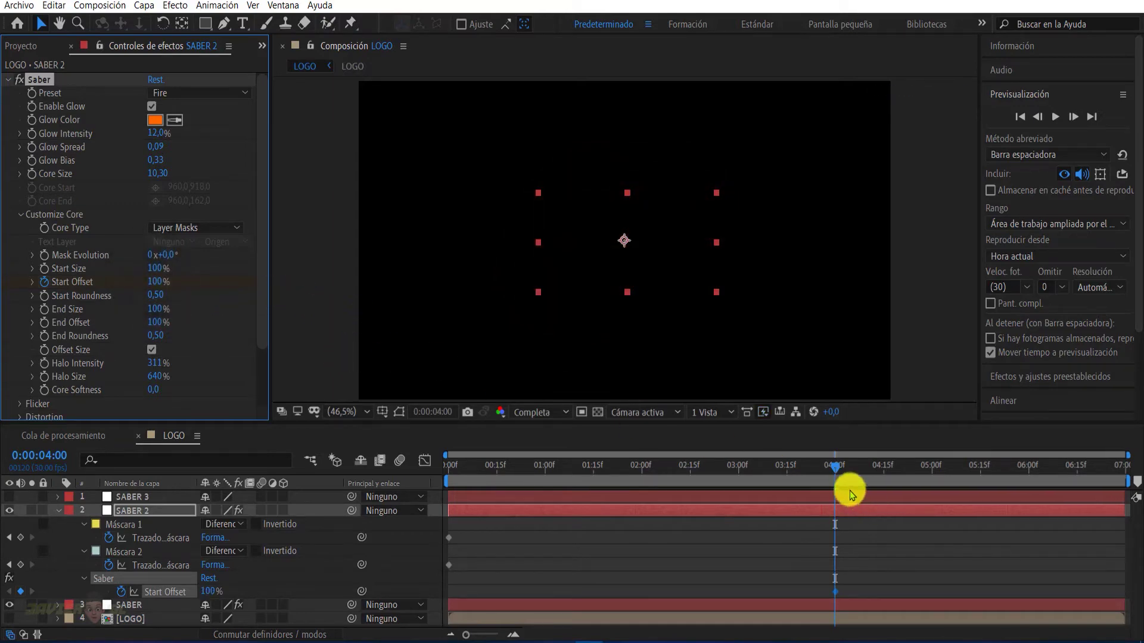
{"action": "left_click_drag", "start_coordinate": [837, 475], "coordinate": [1031, 487]}
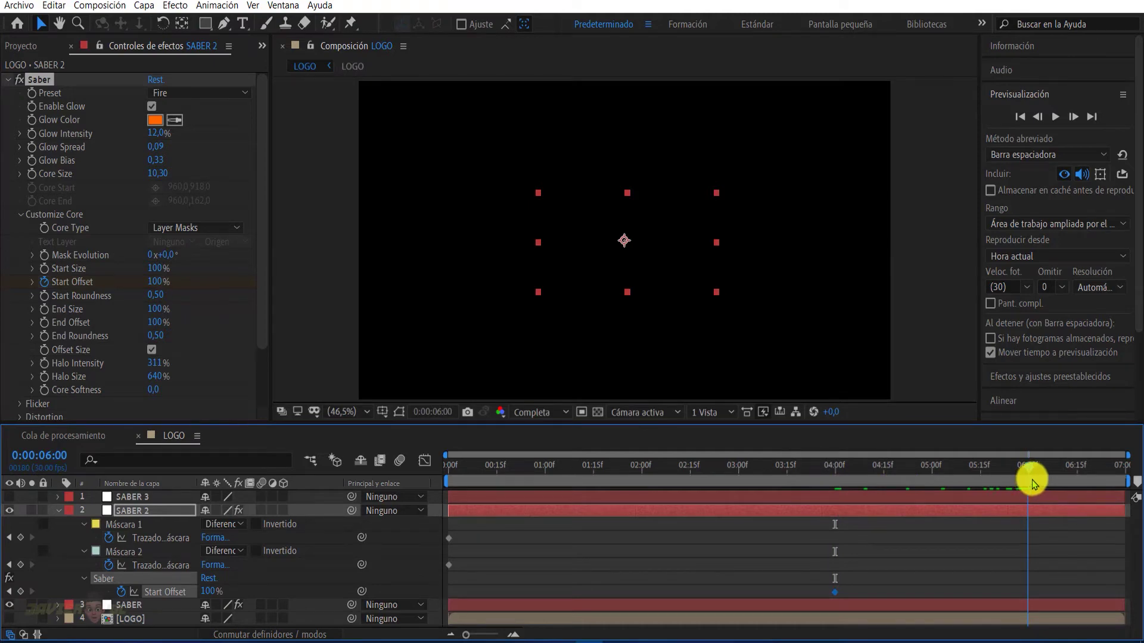
{"action": "left_click_drag", "start_coordinate": [1033, 483], "coordinate": [1032, 485]}
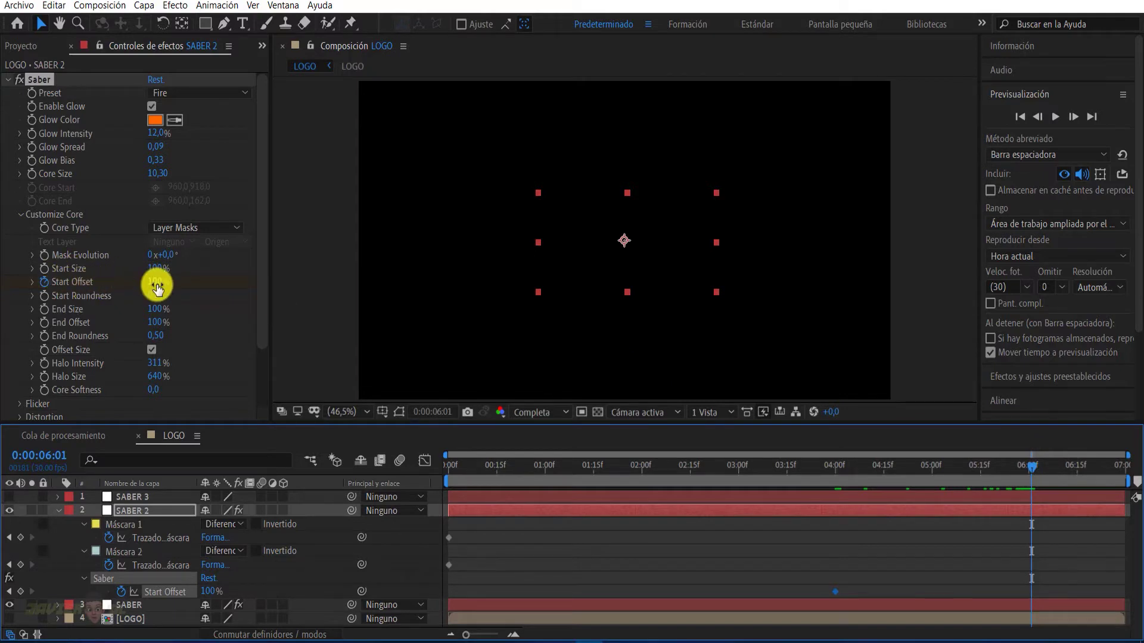
{"action": "left_click_drag", "start_coordinate": [157, 289], "coordinate": [72, 298]}
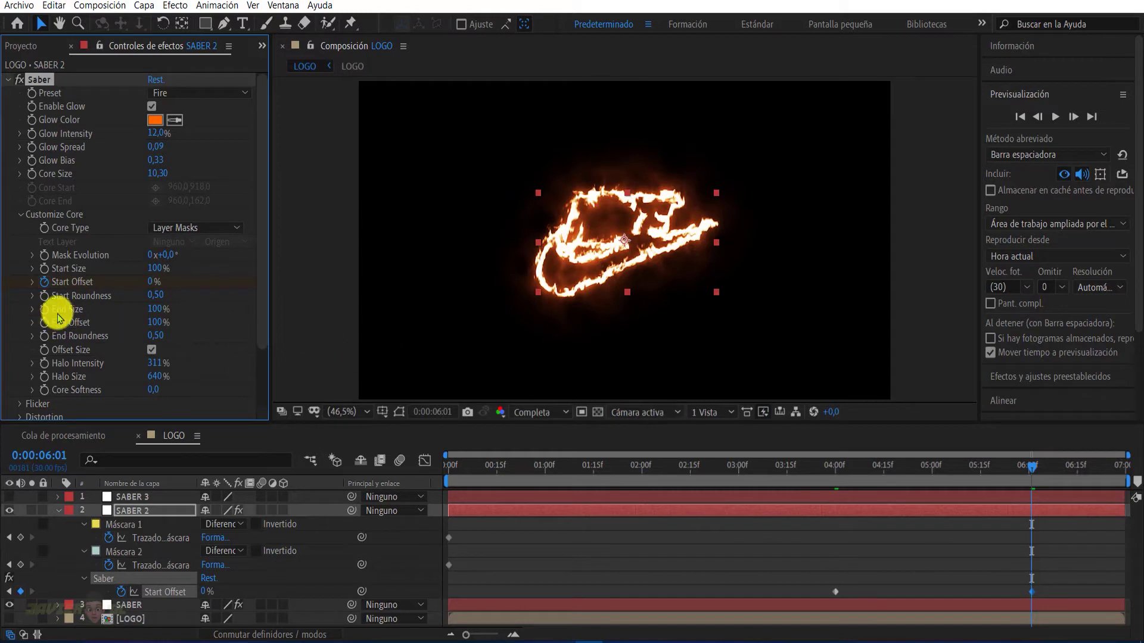
{"action": "left_click_drag", "start_coordinate": [156, 310], "coordinate": [94, 320]}
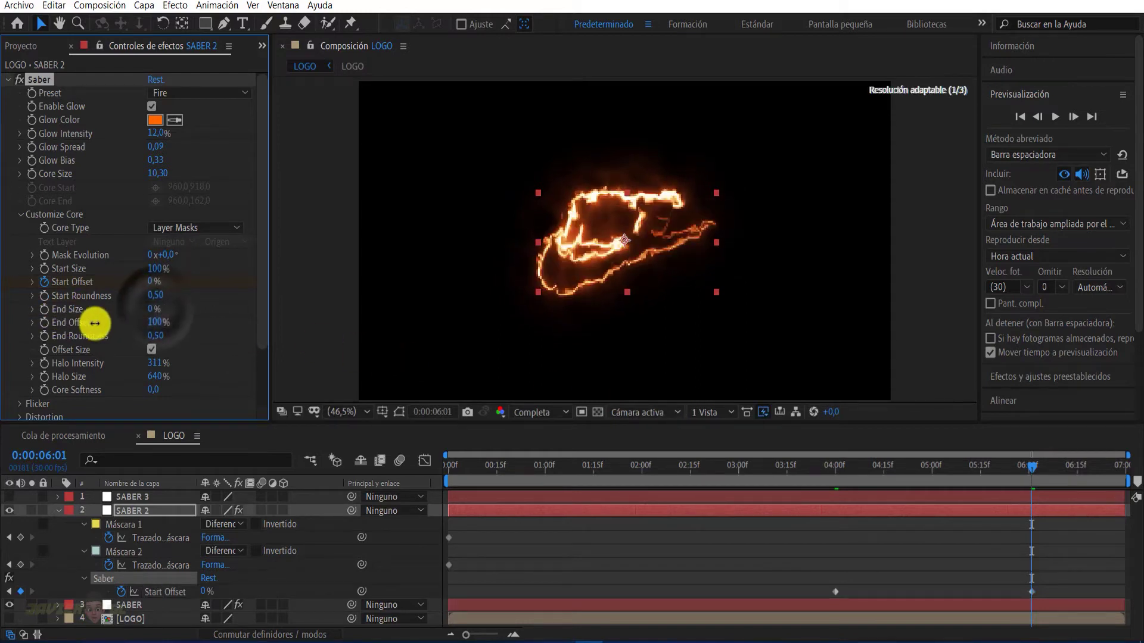
Apply Easy Ease In to the 6:01 Start Offset keyframe
{"action": "left_click", "coordinate": [9, 591]}
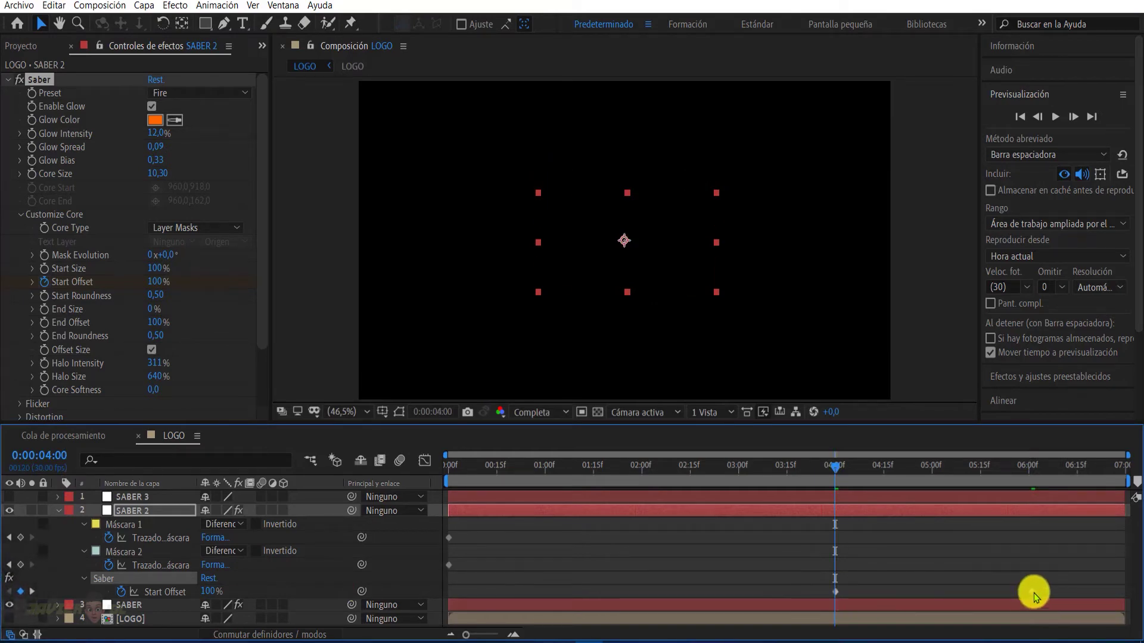
{"action": "left_click", "coordinate": [33, 592]}
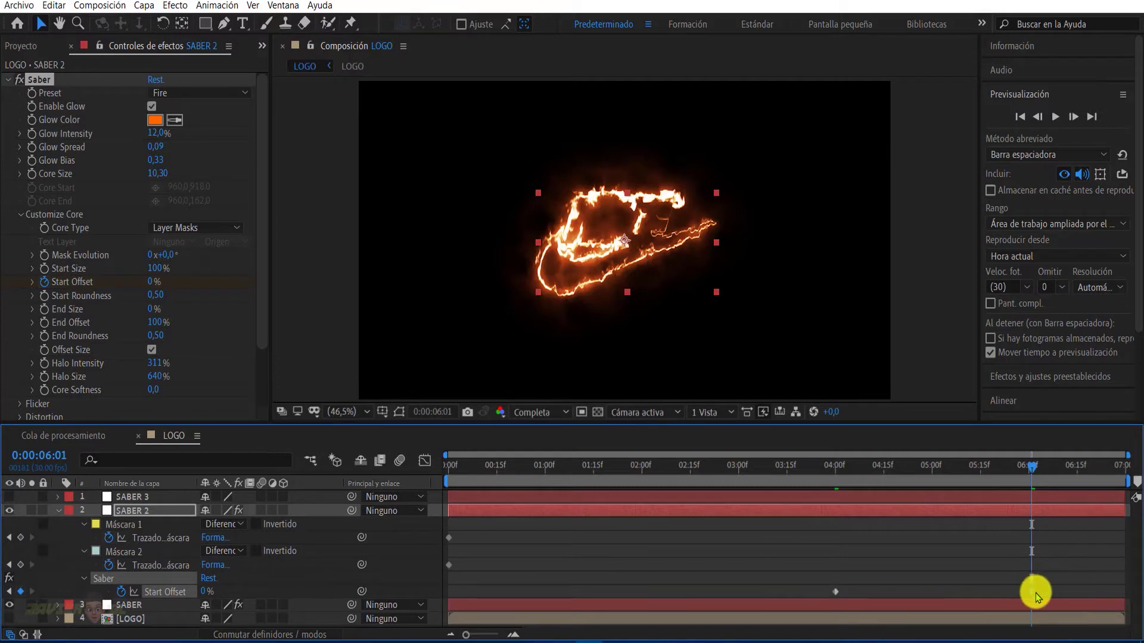
{"action": "right_click", "coordinate": [1032, 599]}
{"action": "mouse_move", "coordinate": [1015, 584]}
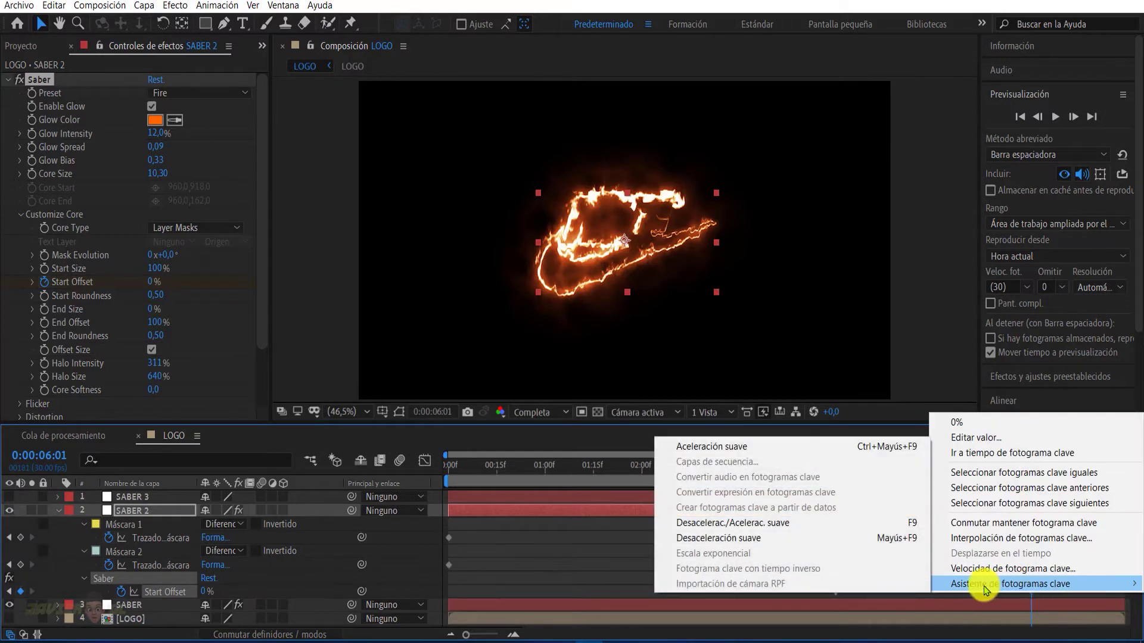
{"action": "left_click", "coordinate": [768, 538]}
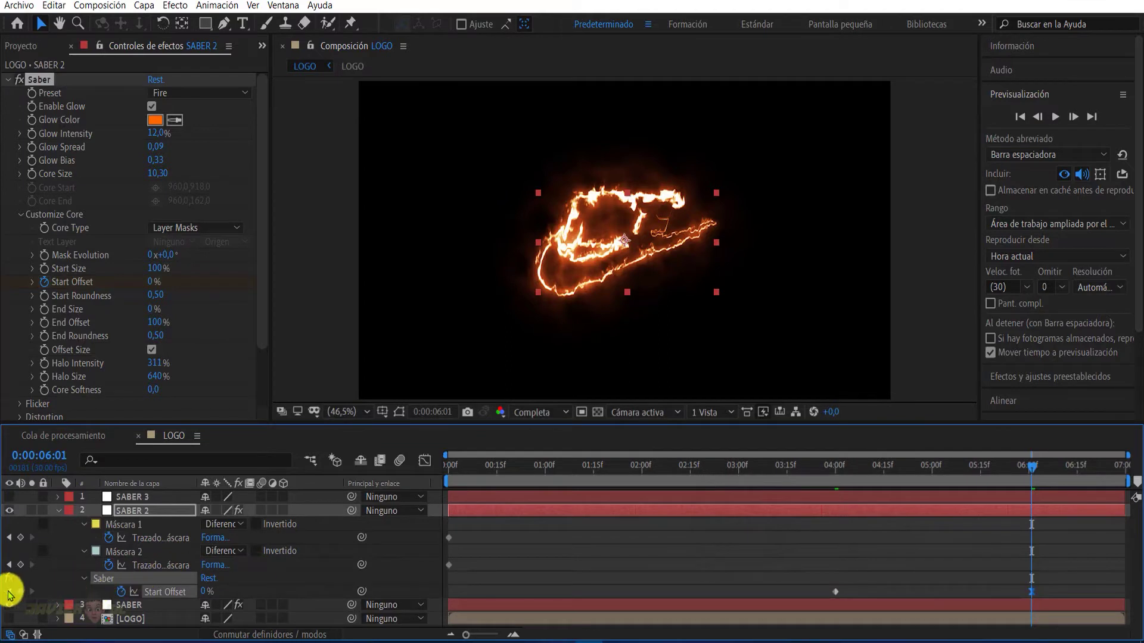
{"action": "left_click", "coordinate": [9, 592]}
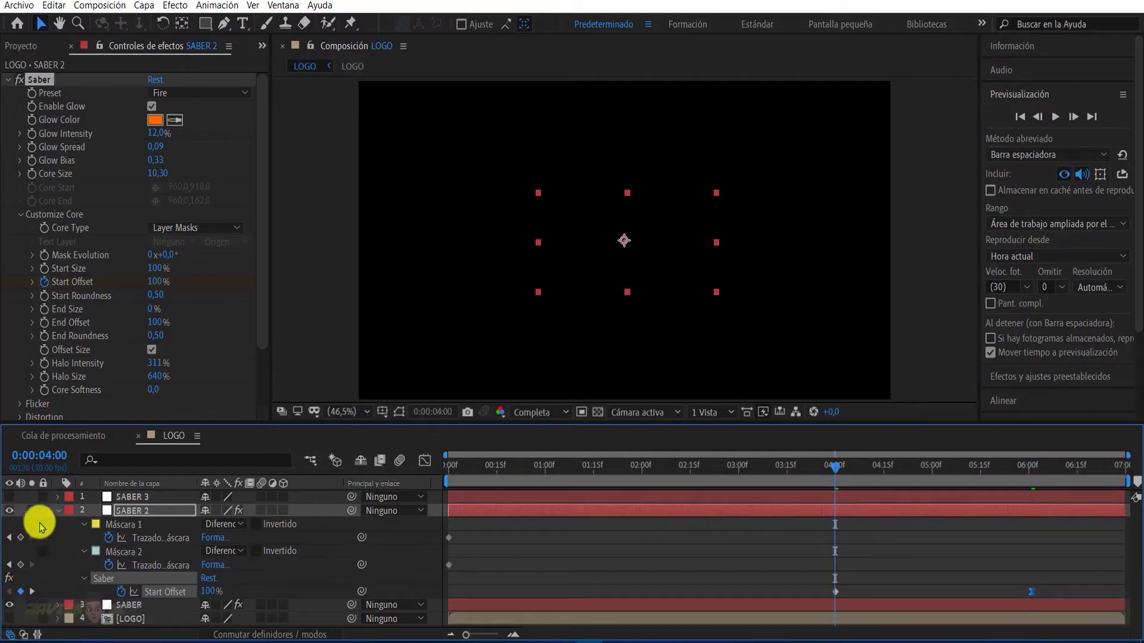
Key SABER 2's End Offset at 100% at 4:00 and 0% at 6:29, with Easy Ease applied
{"action": "left_click", "coordinate": [44, 322]}
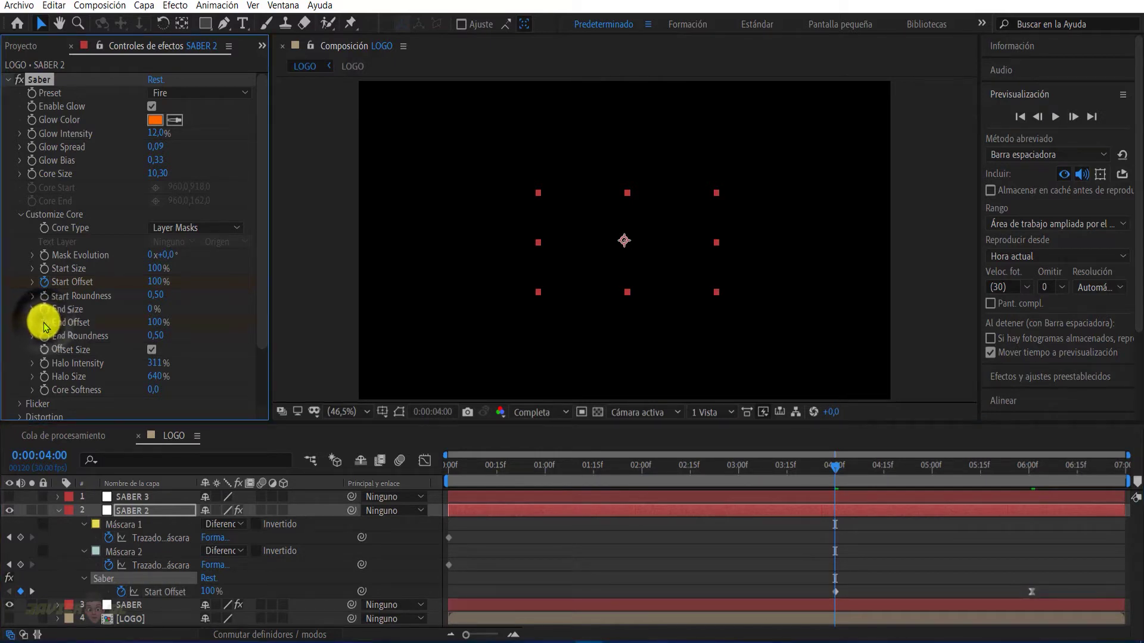
{"action": "left_click_drag", "start_coordinate": [837, 472], "coordinate": [1126, 467]}
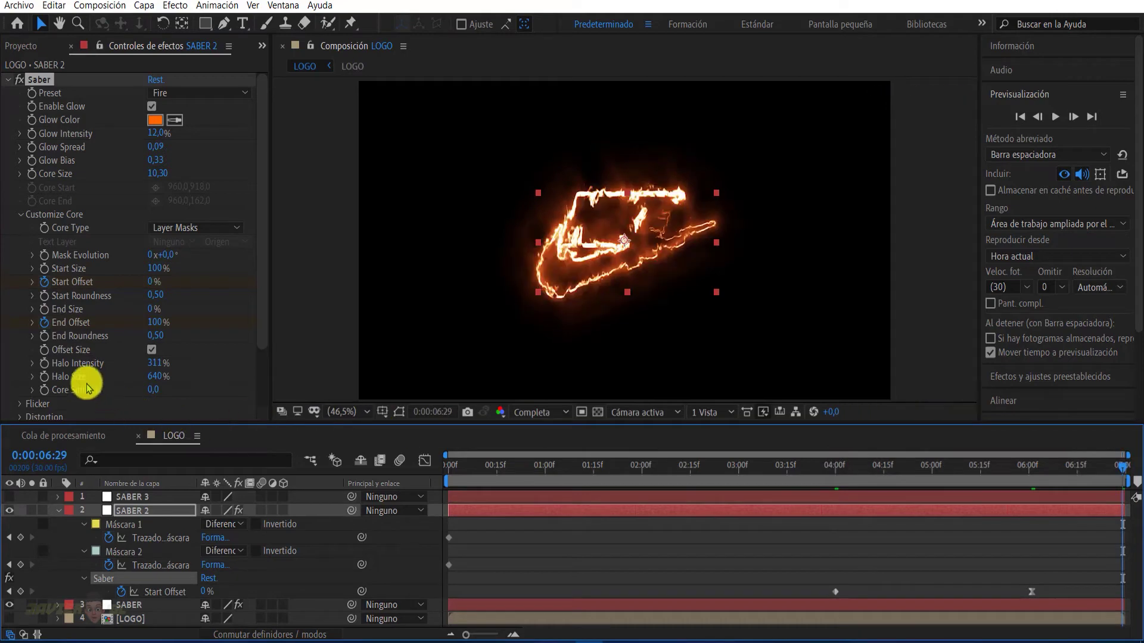
{"action": "left_click_drag", "start_coordinate": [151, 322], "coordinate": [127, 334]}
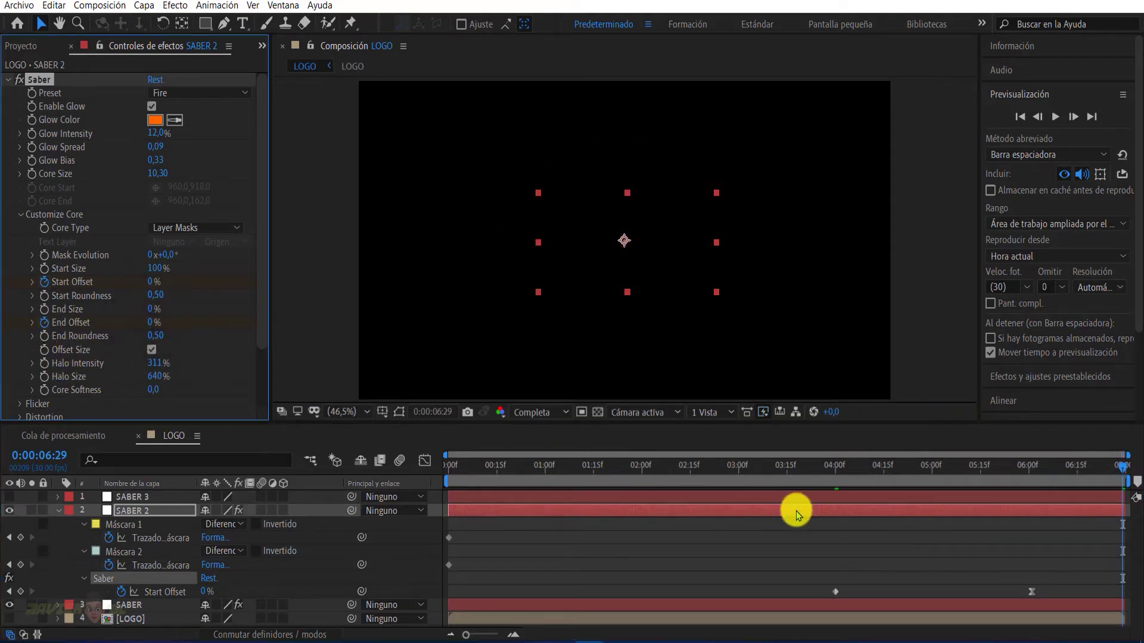
{"action": "scroll", "coordinate": [1019, 563], "scroll_direction": "down", "scroll_amount": 5}
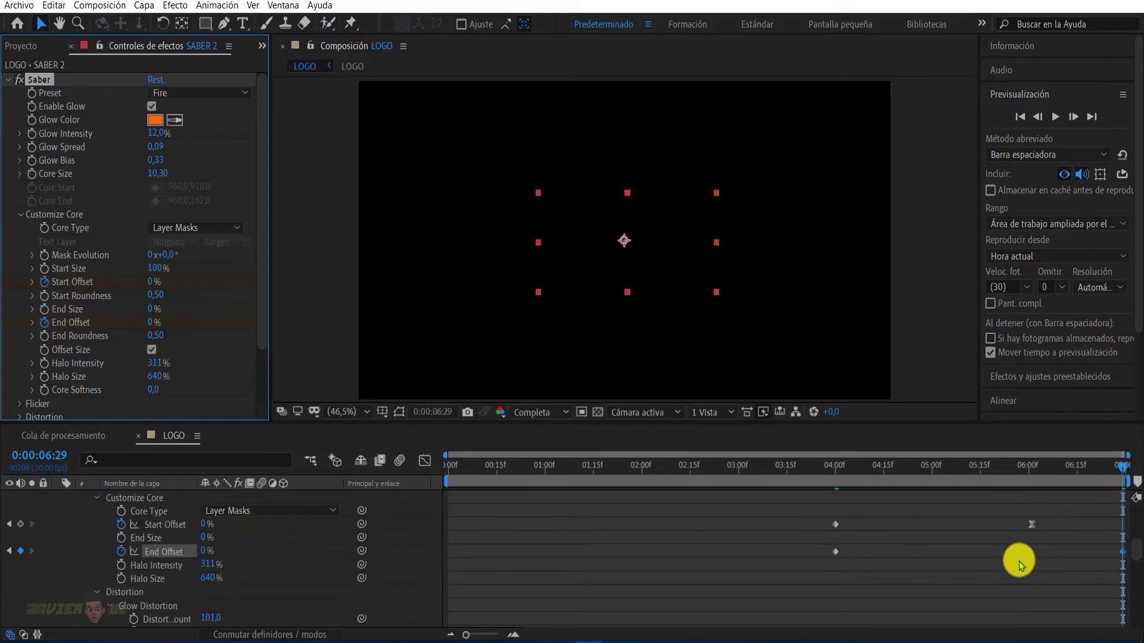
{"action": "right_click", "coordinate": [1123, 553]}
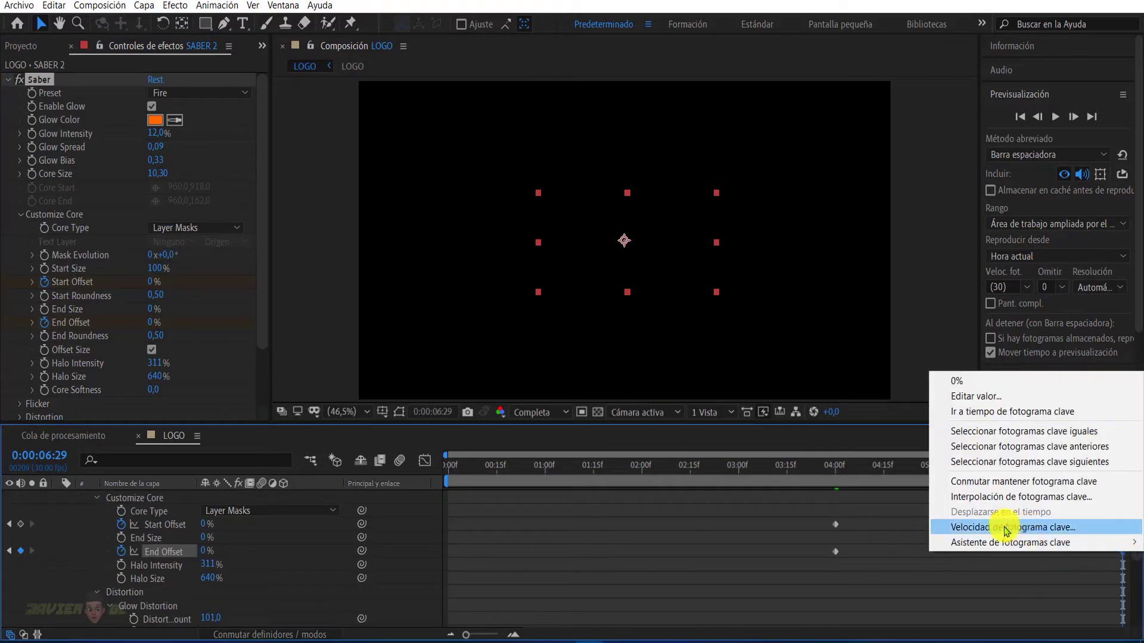
{"action": "mouse_move", "coordinate": [937, 547]}
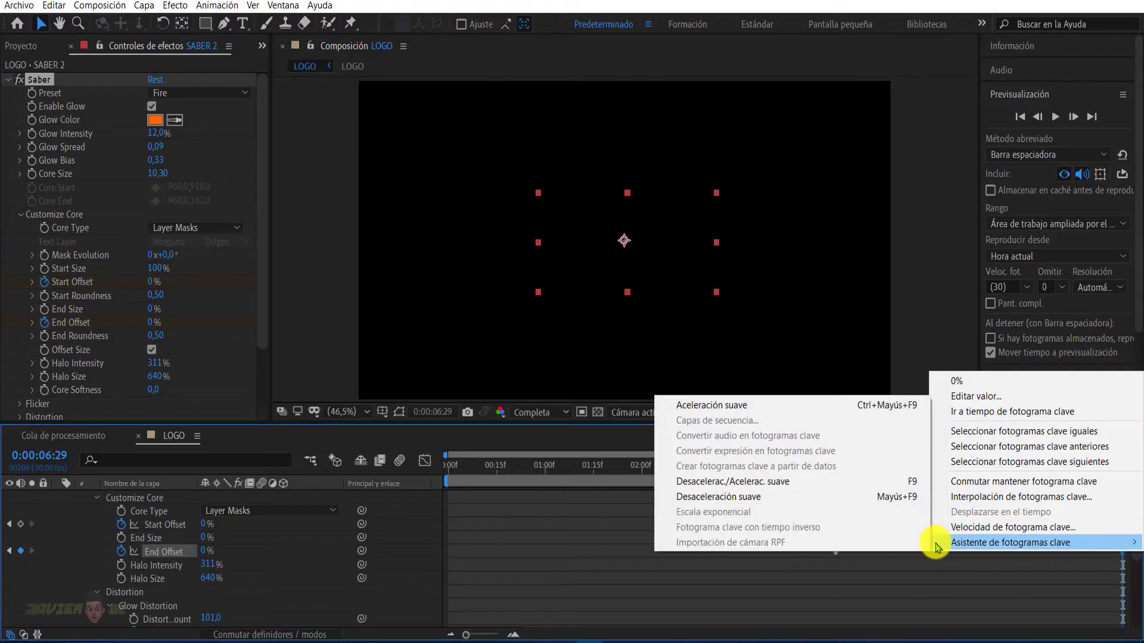
{"action": "left_click", "coordinate": [709, 483]}
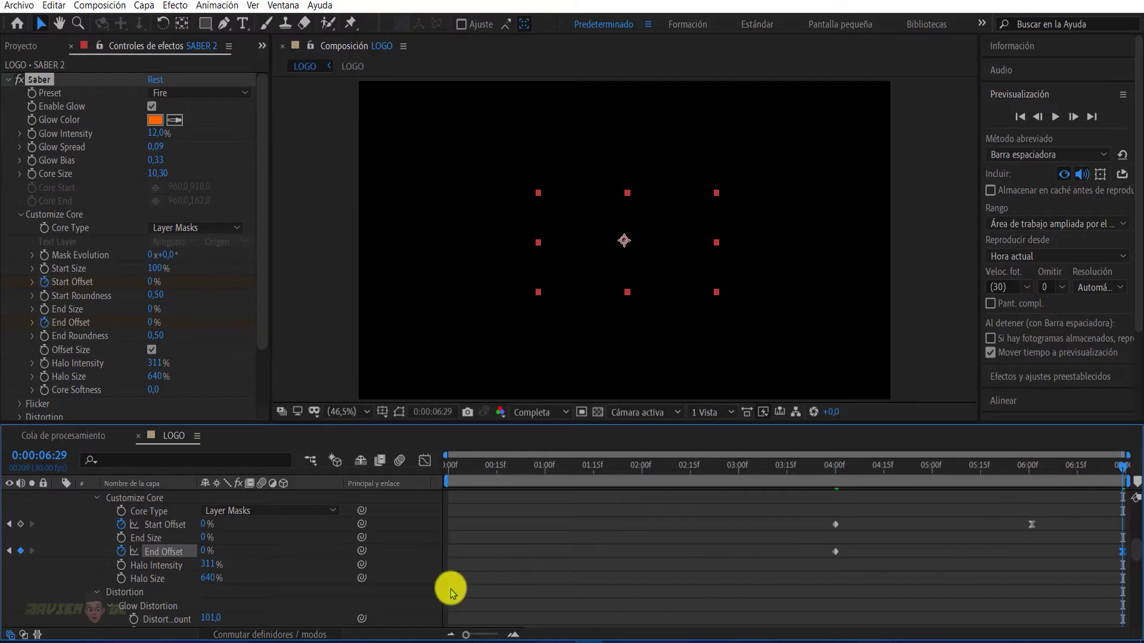
{"action": "left_click", "coordinate": [9, 552]}
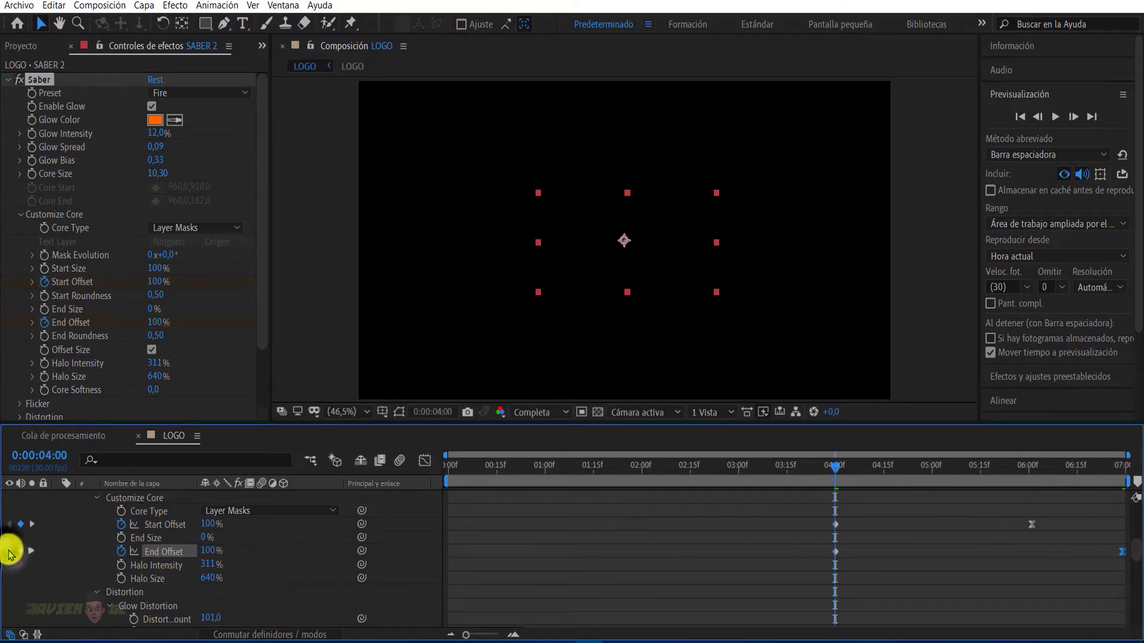
{"action": "left_click", "coordinate": [32, 524]}
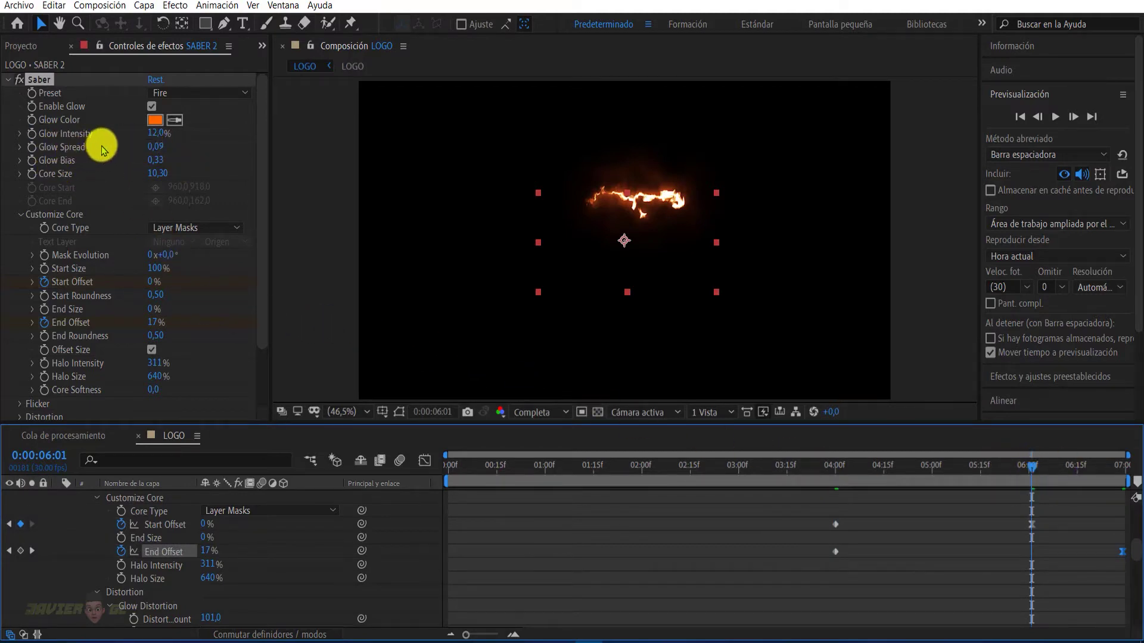
Keyframe SABER 2's Core Size so it drops to 0 at 6:29
{"action": "left_click", "coordinate": [34, 177]}
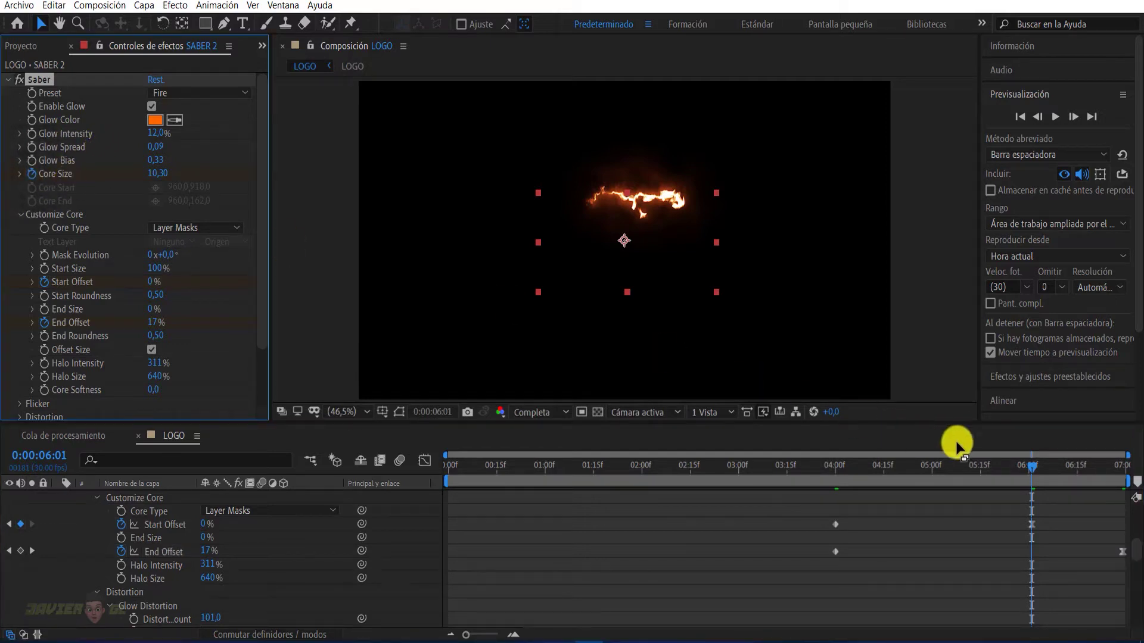
{"action": "left_click_drag", "start_coordinate": [1037, 472], "coordinate": [1123, 484]}
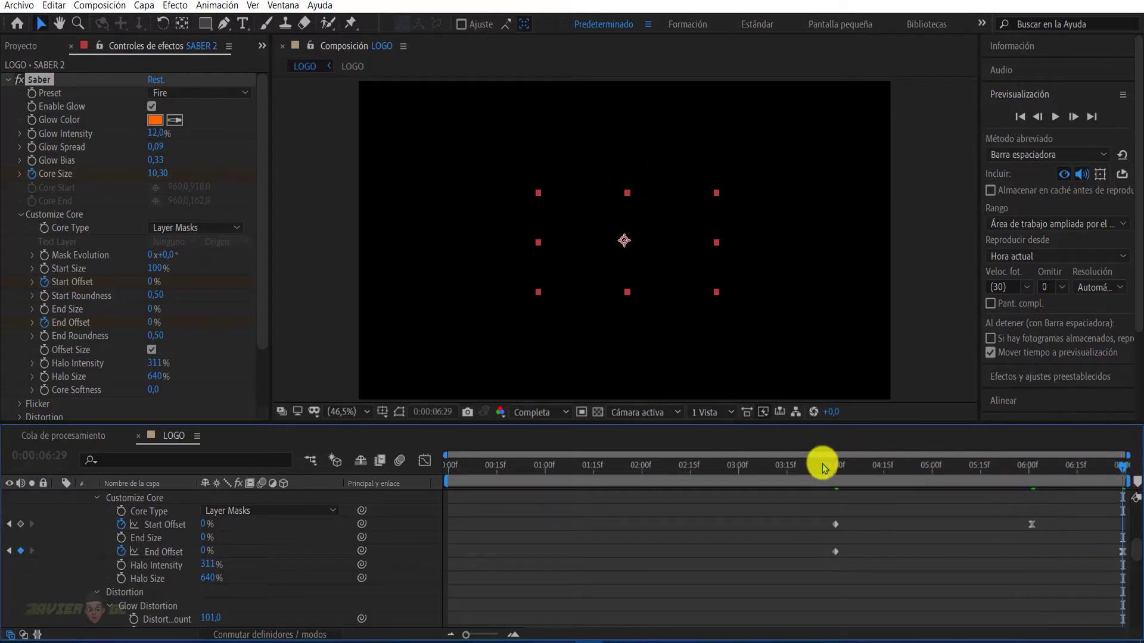
{"action": "mouse_move", "coordinate": [1132, 555]}
{"action": "left_mouse_down"}
{"action": "mouse_move", "coordinate": [1136, 626]}
{"action": "mouse_move", "coordinate": [1136, 542]}
{"action": "left_mouse_up"}
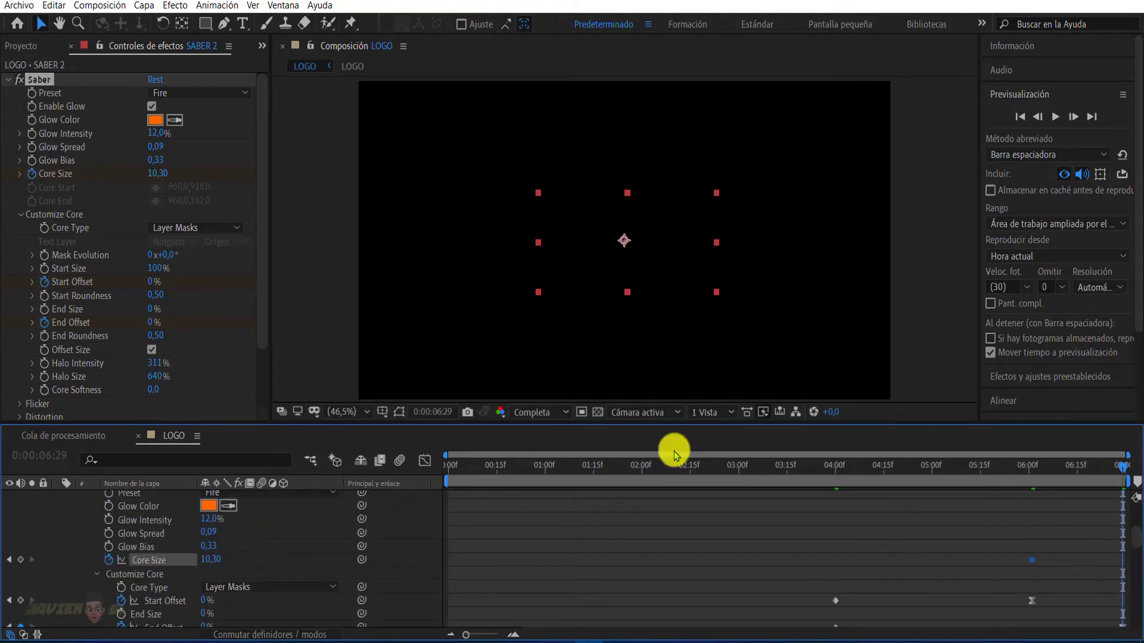
{"action": "left_click_drag", "start_coordinate": [159, 177], "coordinate": [70, 187]}
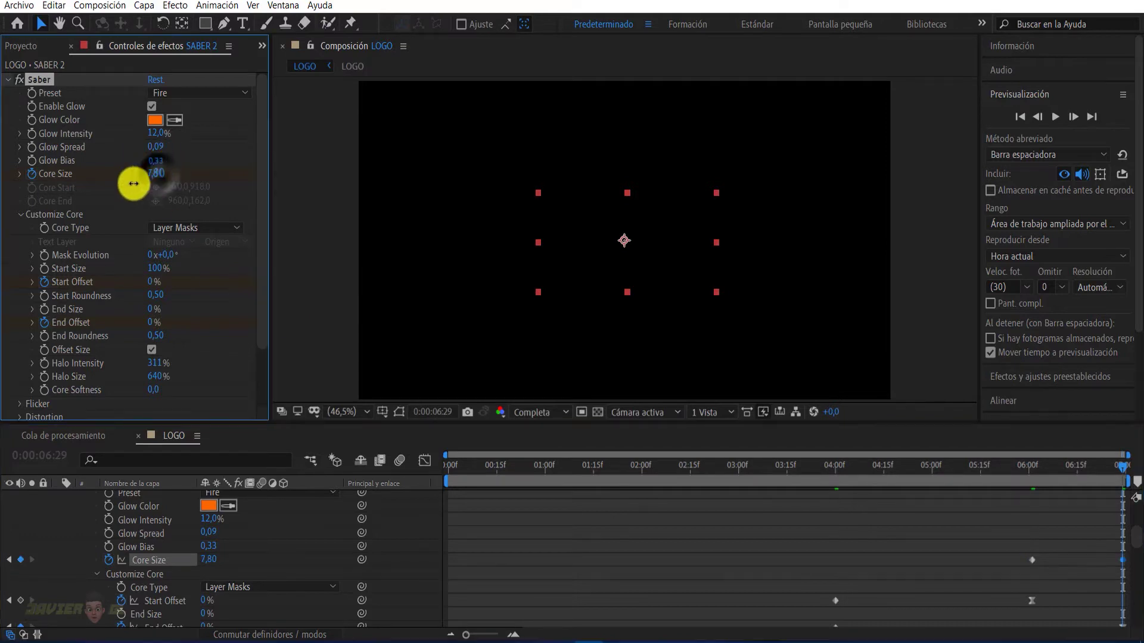
Give the last Core Size keyframe an Easy Ease In and move the playhead to 0:00:03:27
{"action": "right_click", "coordinate": [1122, 563]}
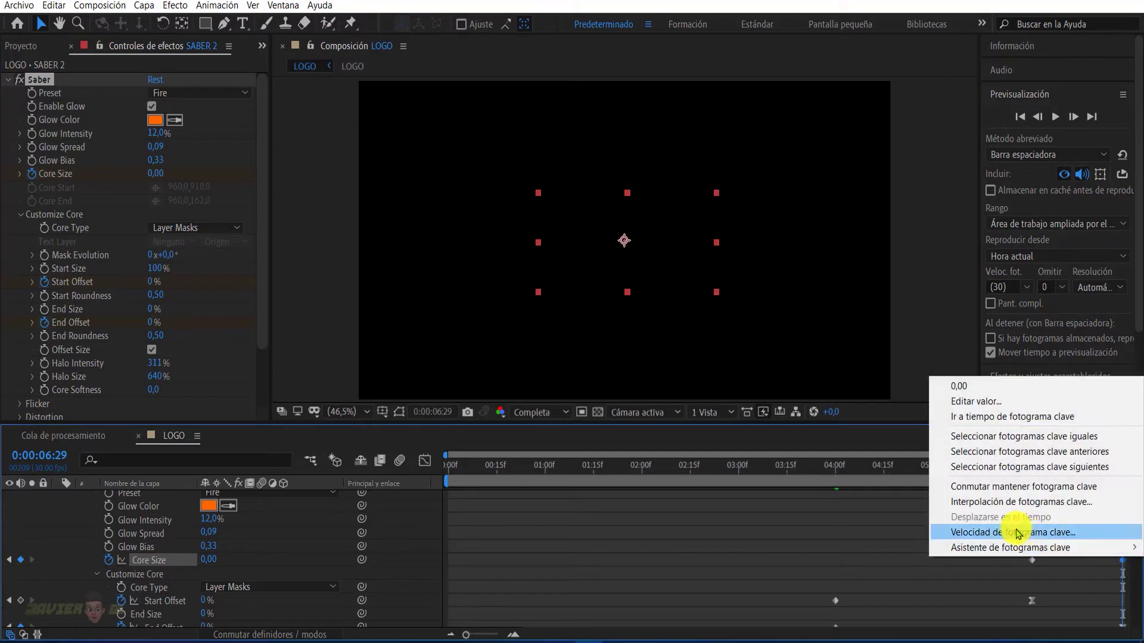
{"action": "mouse_move", "coordinate": [977, 548]}
{"action": "left_click", "coordinate": [748, 502]}
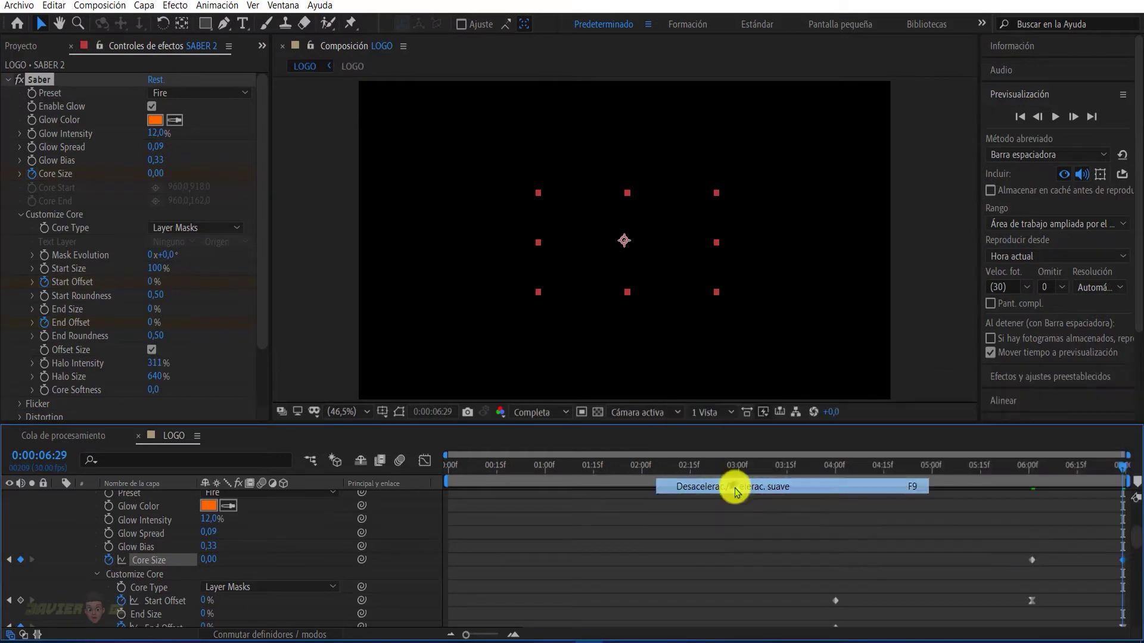
{"action": "left_click_drag", "start_coordinate": [1123, 470], "coordinate": [830, 508]}
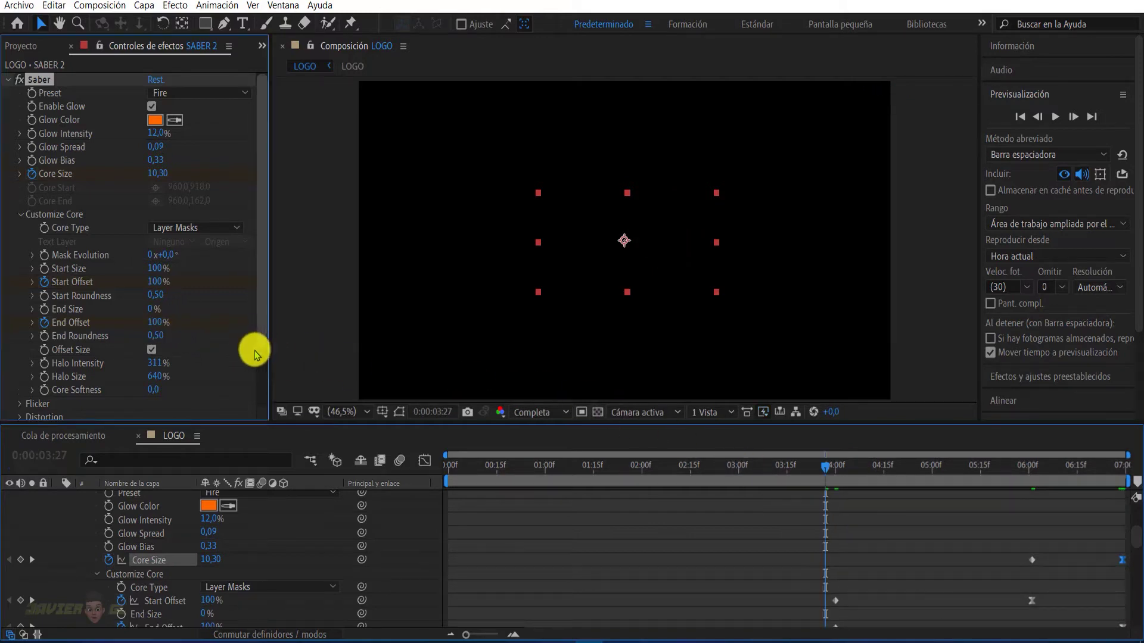
{"action": "left_click_drag", "start_coordinate": [257, 343], "coordinate": [245, 404]}
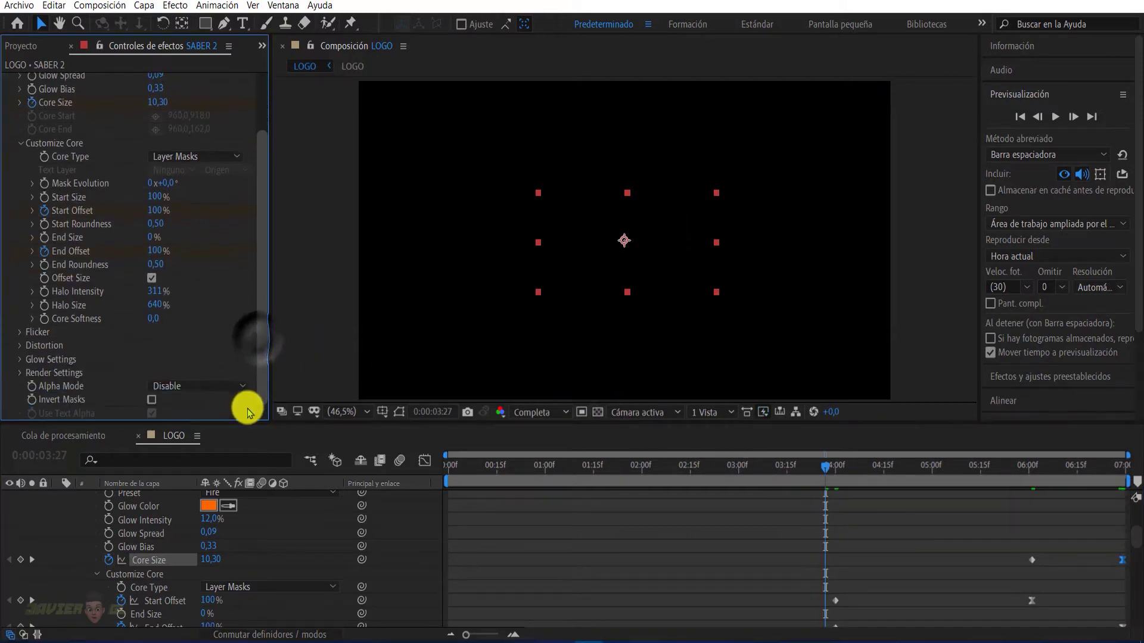
In Saber Render Settings, uncheck Offset Size and set Composite Settings to Transparent
{"action": "left_click", "coordinate": [18, 375]}
{"action": "scroll", "coordinate": [26, 357], "scroll_direction": "down", "scroll_amount": 3}
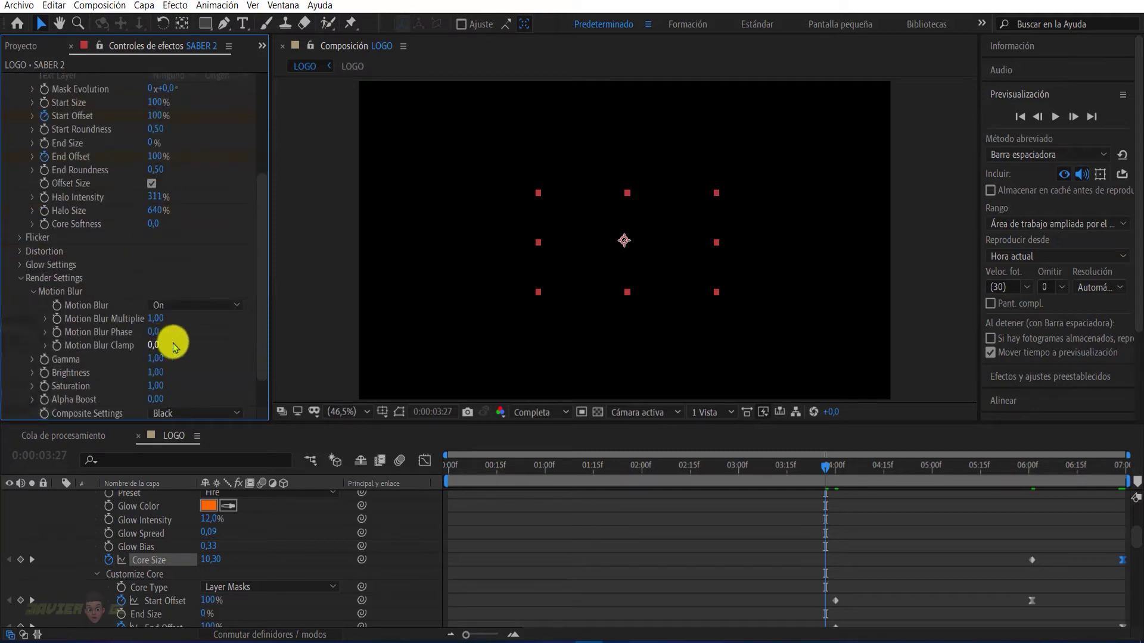
{"action": "scroll", "coordinate": [263, 377], "scroll_direction": "down", "scroll_amount": 1}
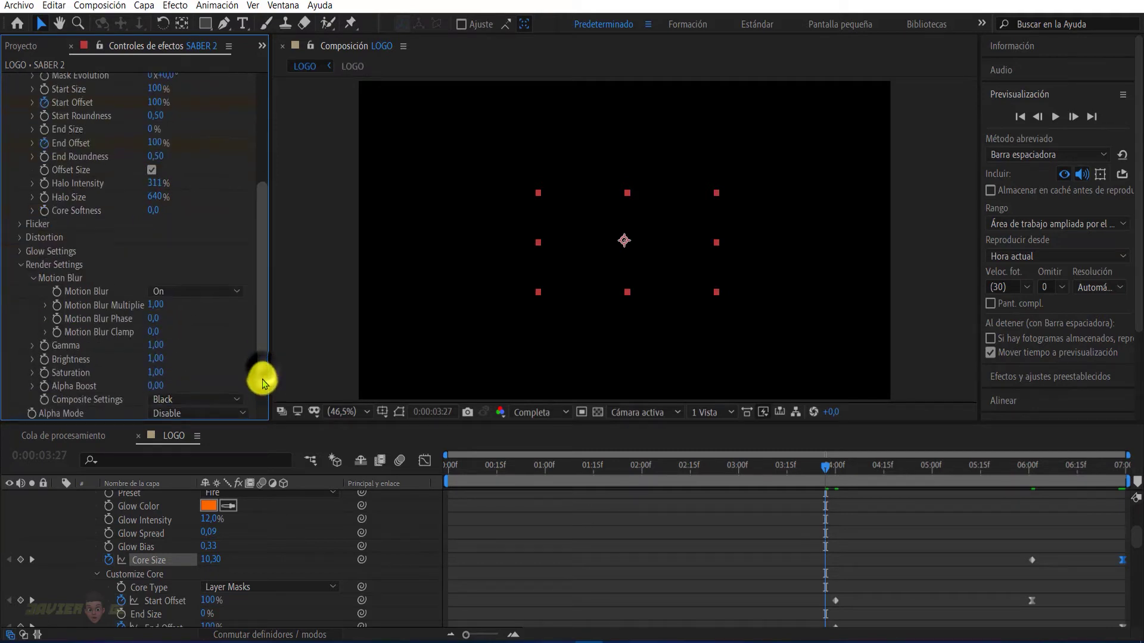
{"action": "left_click", "coordinate": [153, 173]}
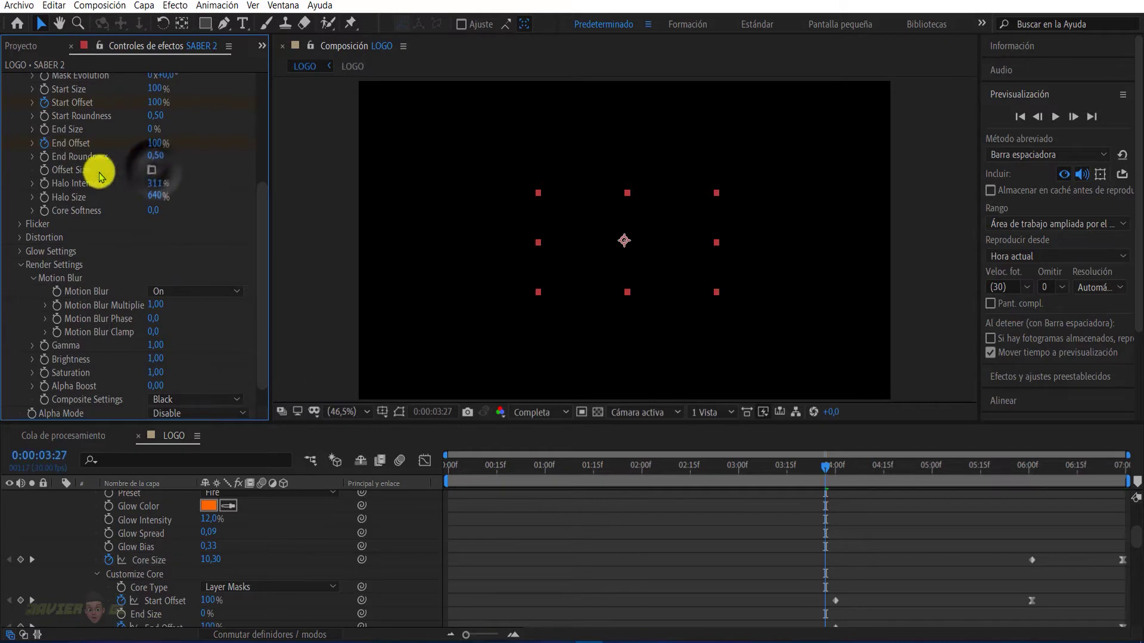
{"action": "left_click", "coordinate": [166, 399]}
{"action": "left_click", "coordinate": [174, 434]}
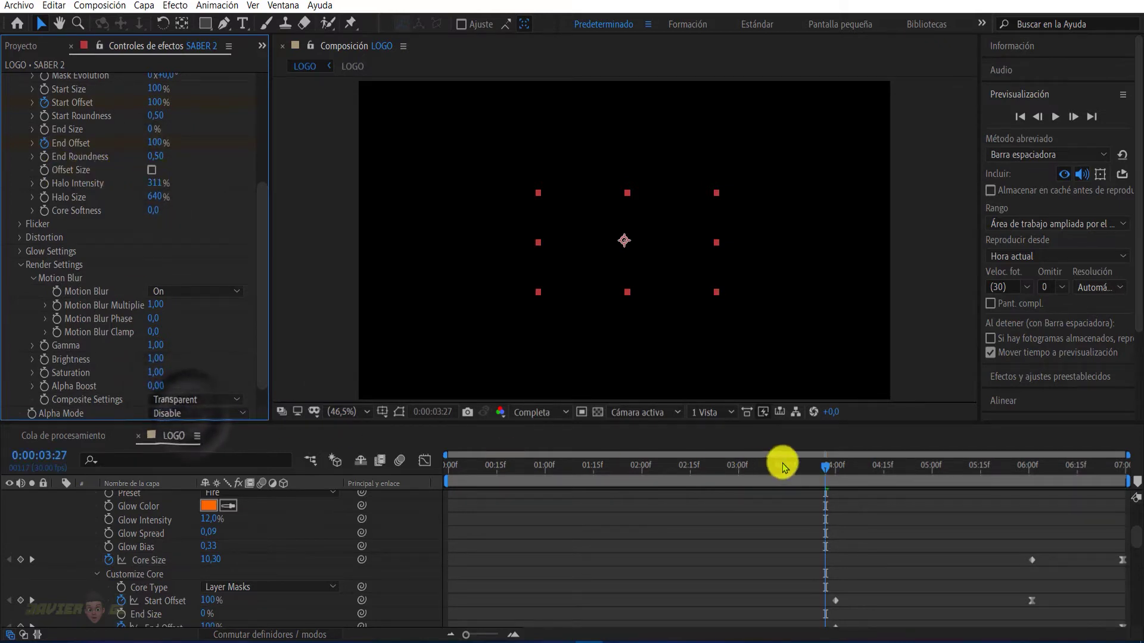
{"action": "left_click_drag", "start_coordinate": [822, 464], "coordinate": [809, 465]}
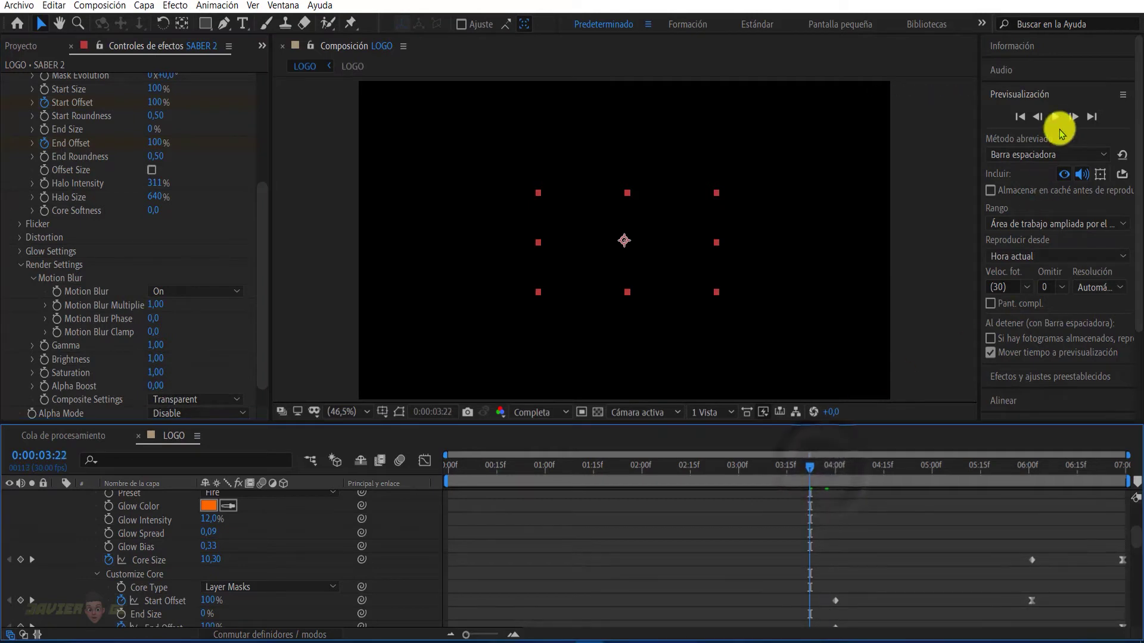
Preview the logo trace animation, then collapse the expanded layer properties
{"action": "left_click", "coordinate": [1055, 116]}
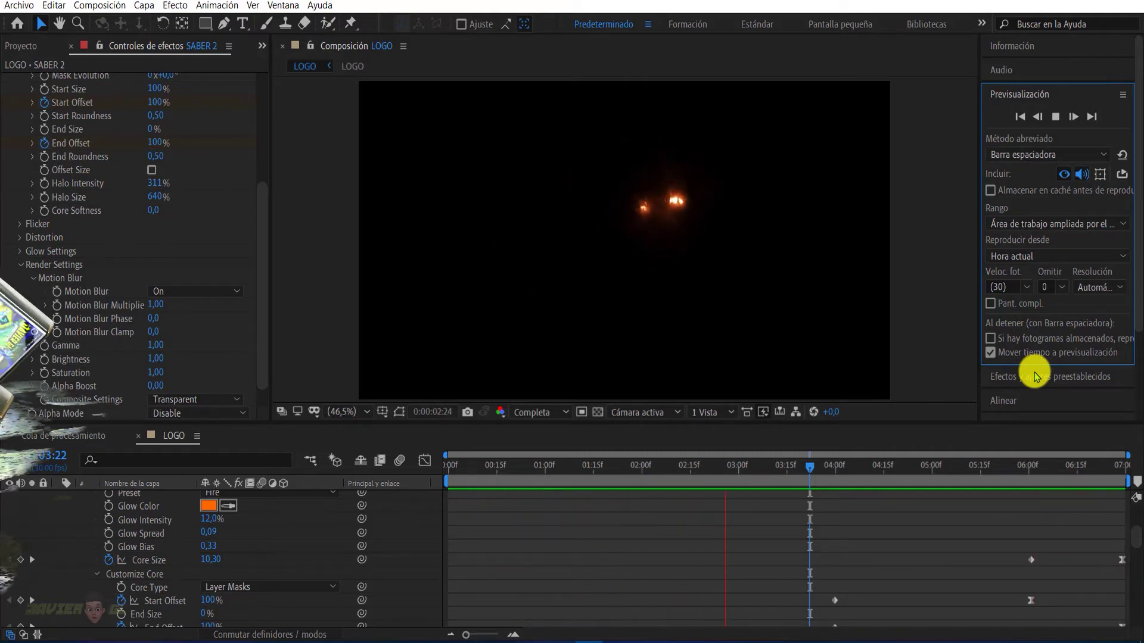
{"action": "left_click", "coordinate": [465, 474]}
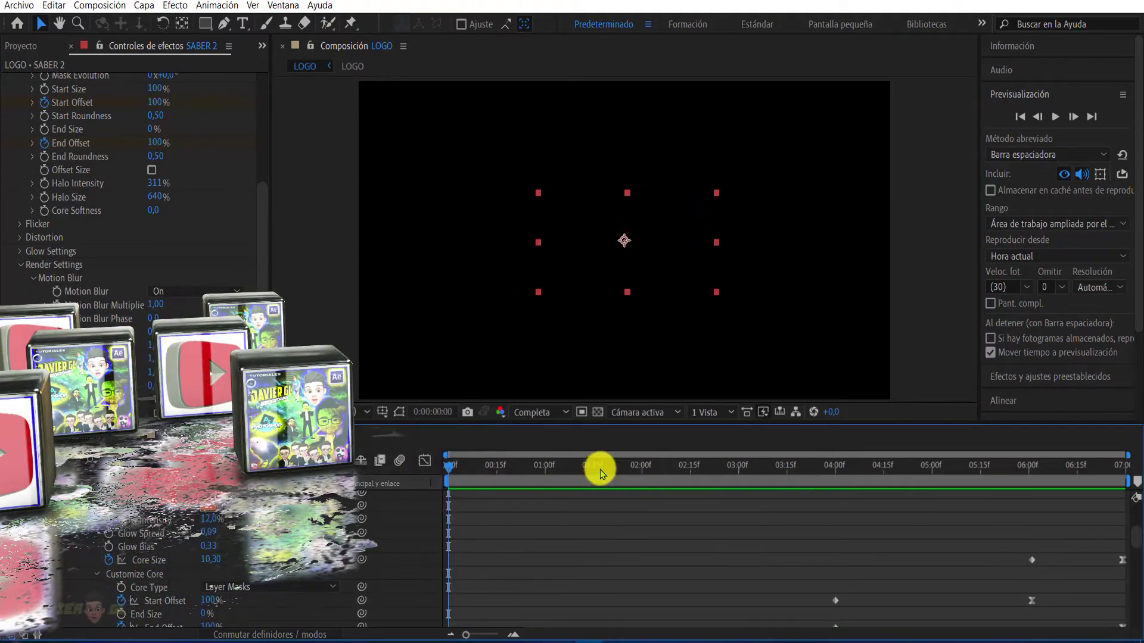
{"action": "left_click", "coordinate": [140, 566]}
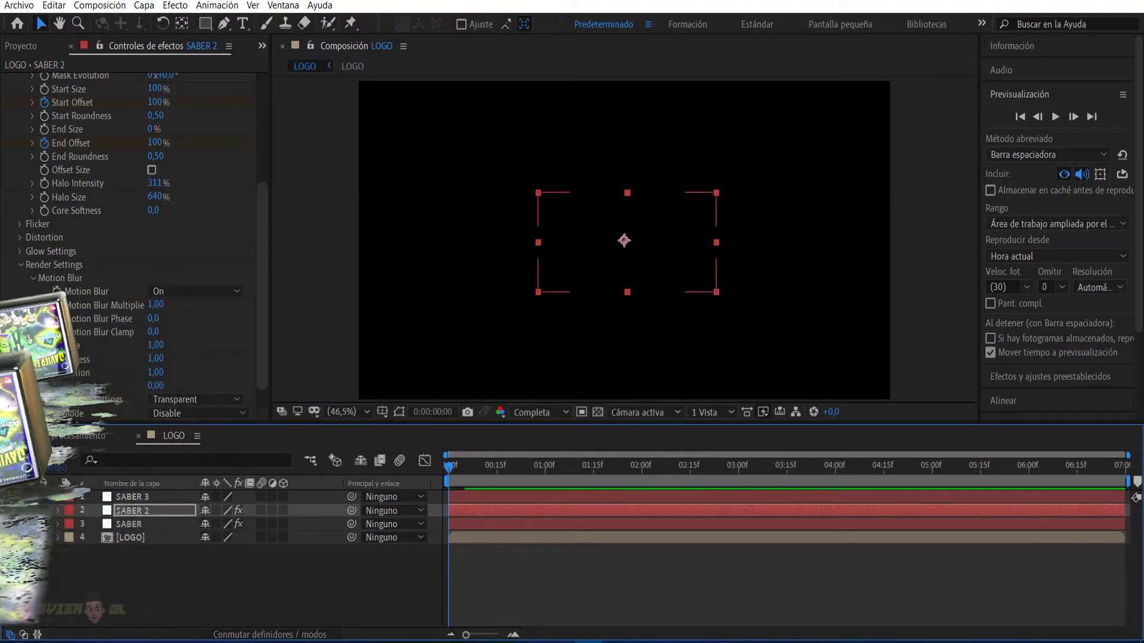
Apply the Saber effect to SABER 3 with the Simple Orange preset
{"action": "left_click", "coordinate": [123, 499]}
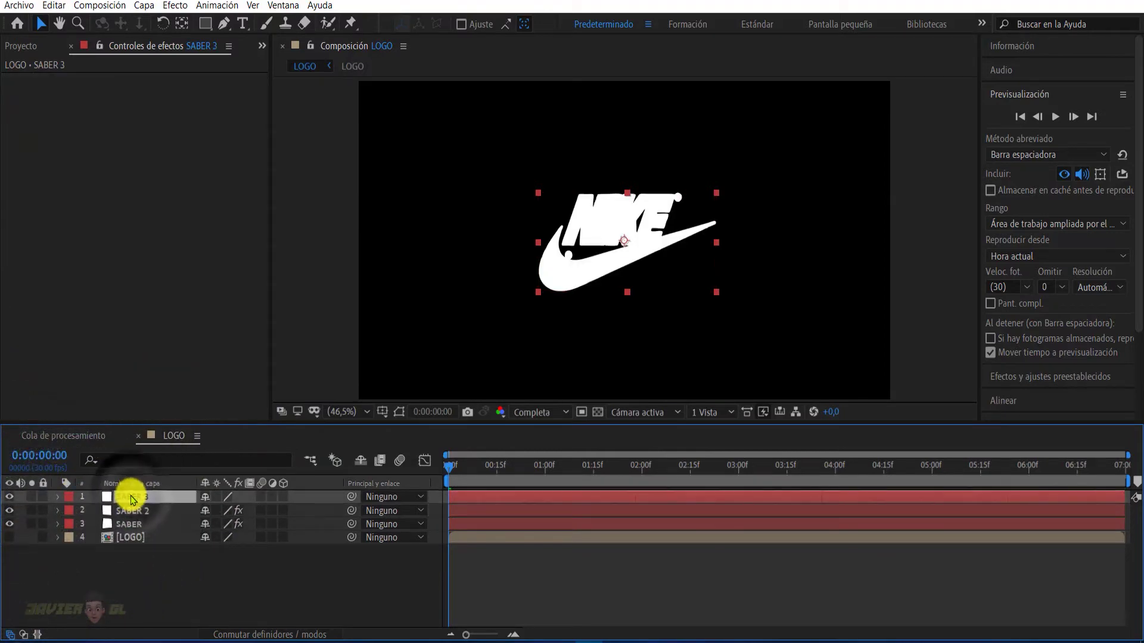
{"action": "left_click", "coordinate": [170, 6]}
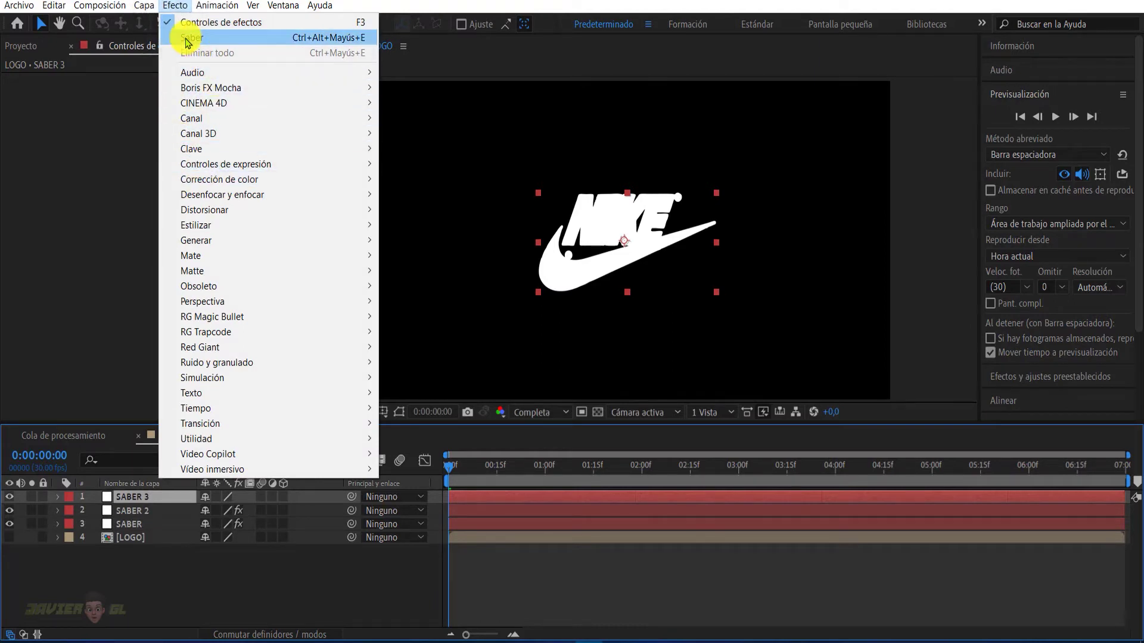
{"action": "left_click", "coordinate": [188, 38]}
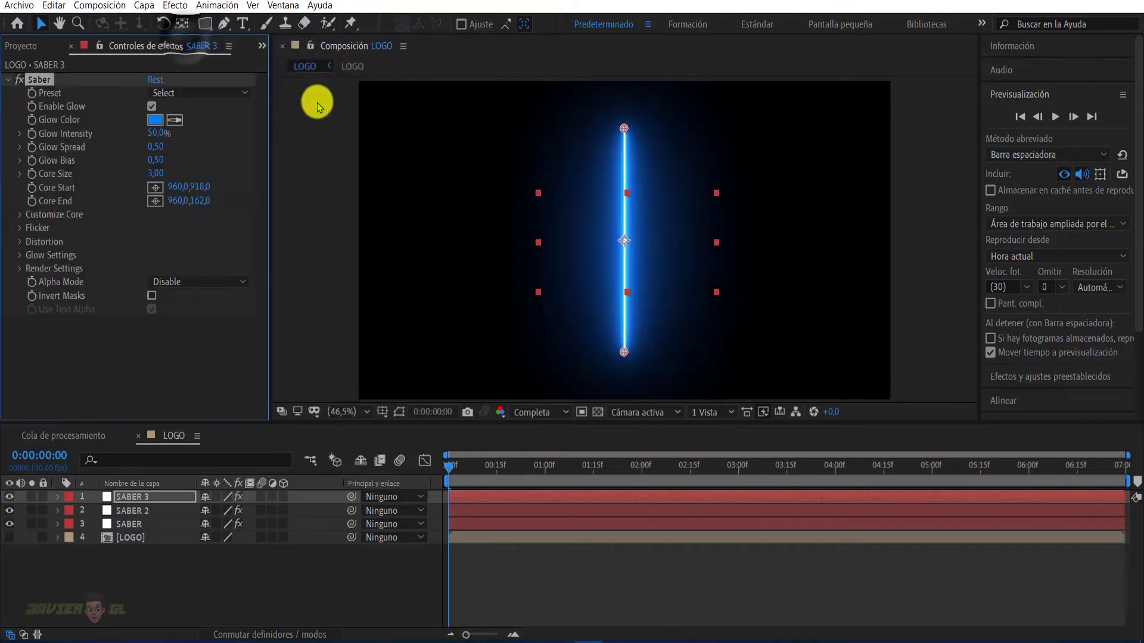
{"action": "left_click", "coordinate": [170, 95]}
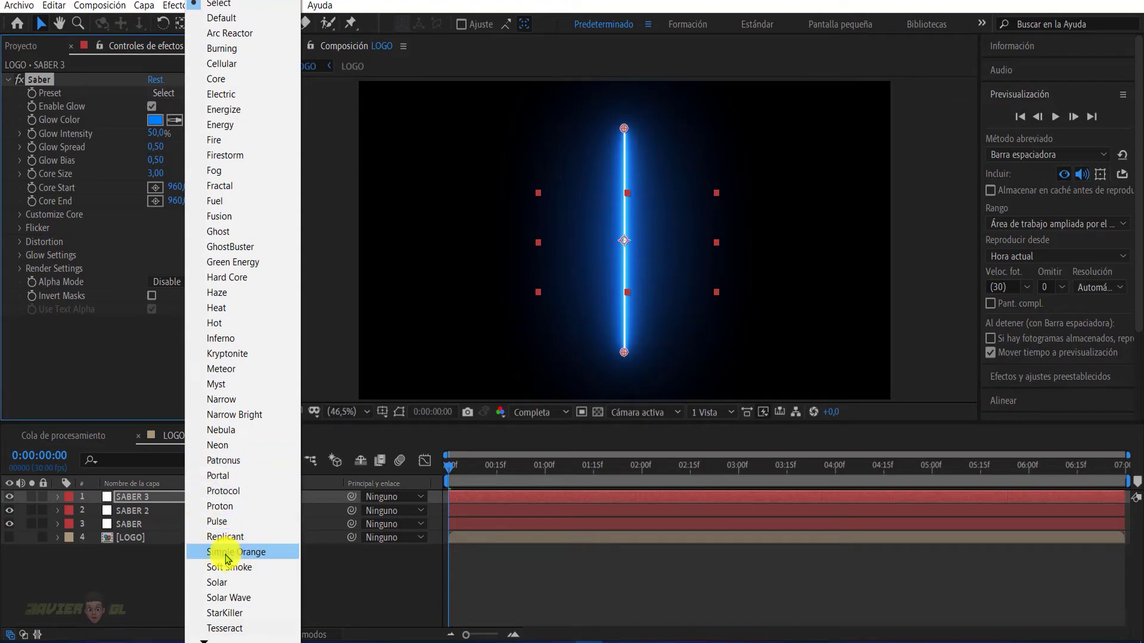
{"action": "left_click", "coordinate": [227, 553]}
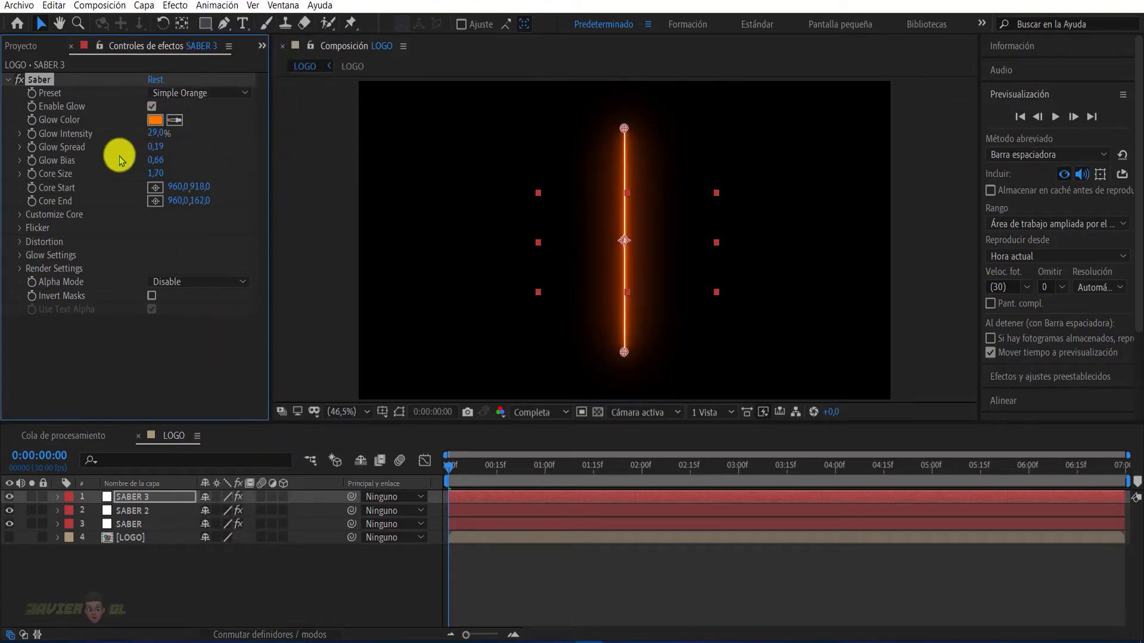
Set the Saber Core Type to Layer Masks and Glow Intensity to 16%
{"action": "left_click", "coordinate": [20, 215]}
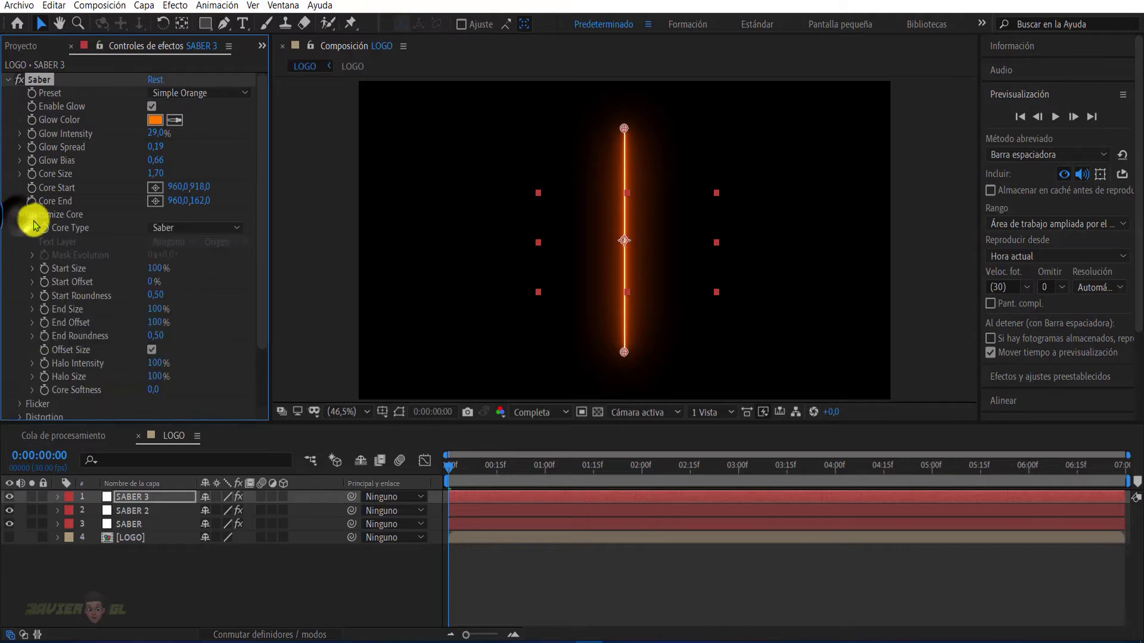
{"action": "left_click", "coordinate": [157, 227]}
{"action": "left_click", "coordinate": [187, 262]}
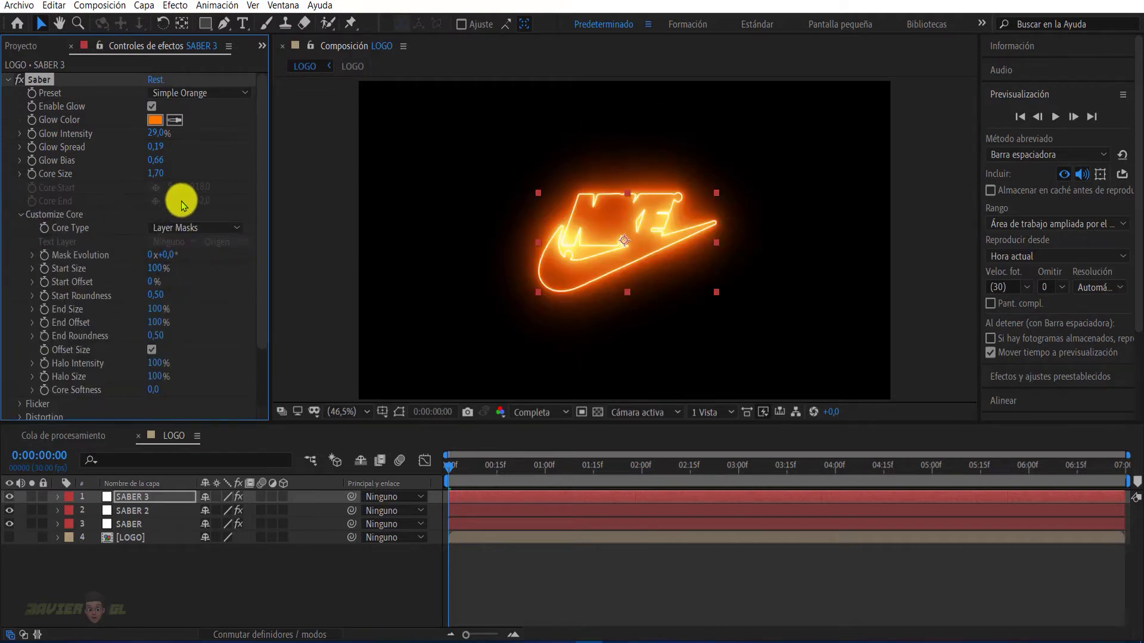
{"action": "left_click", "coordinate": [153, 134]}
{"action": "type", "text": "16,0"}
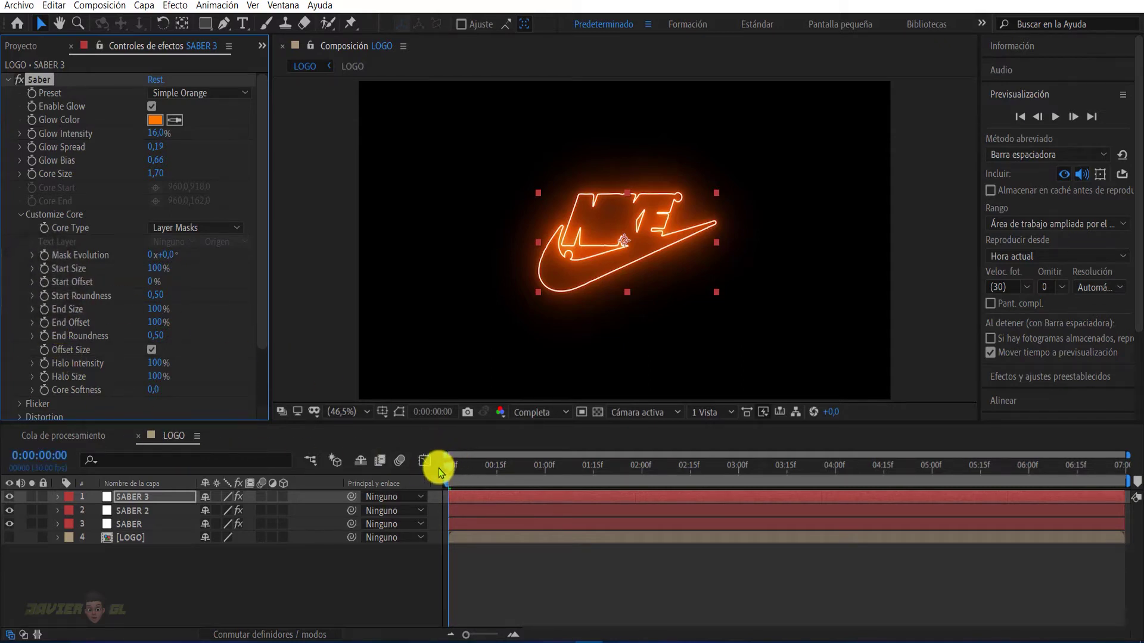
{"action": "left_click_drag", "start_coordinate": [450, 470], "coordinate": [476, 471]}
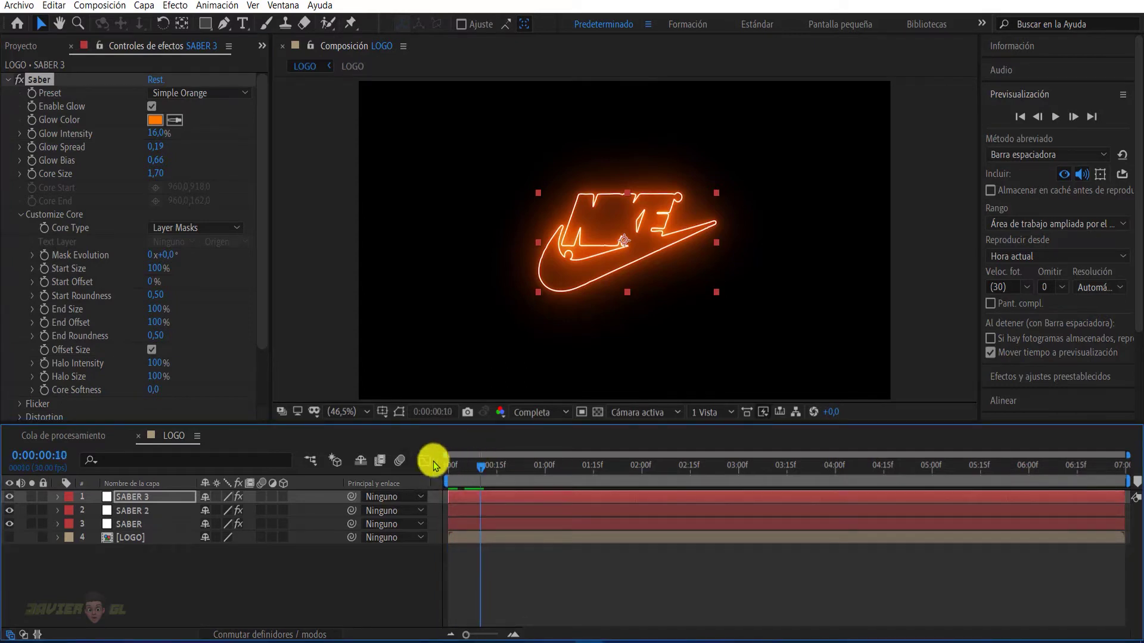
Keyframe SABER 3's Start Offset from 100% near the start to 0% at 0:00:04:01
{"action": "left_click", "coordinate": [43, 290]}
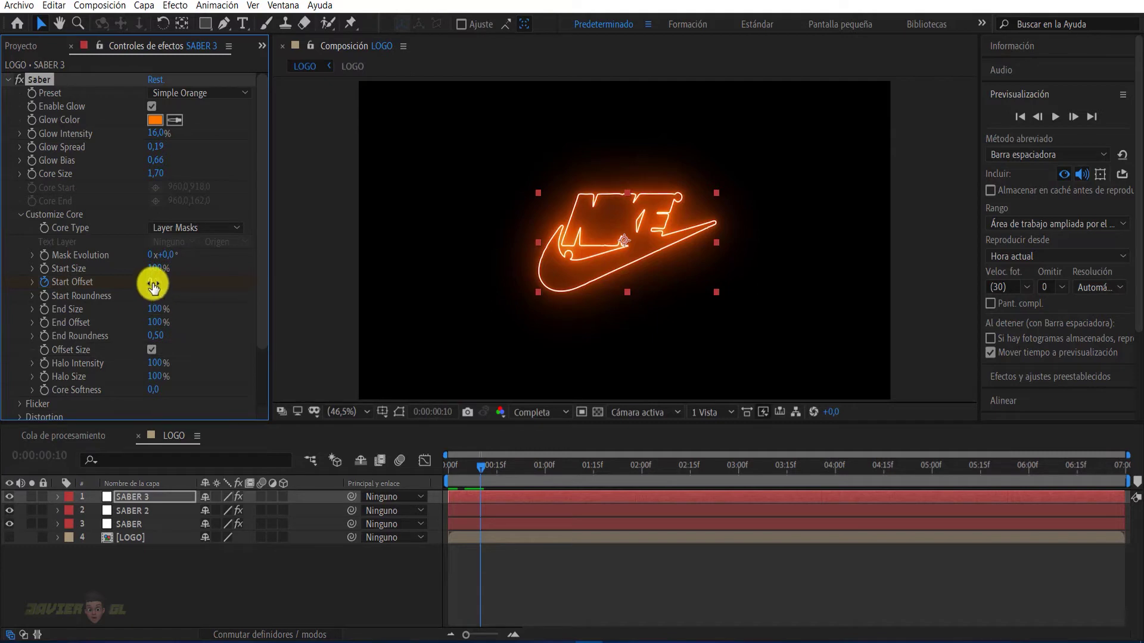
{"action": "left_click_drag", "start_coordinate": [153, 288], "coordinate": [270, 296]}
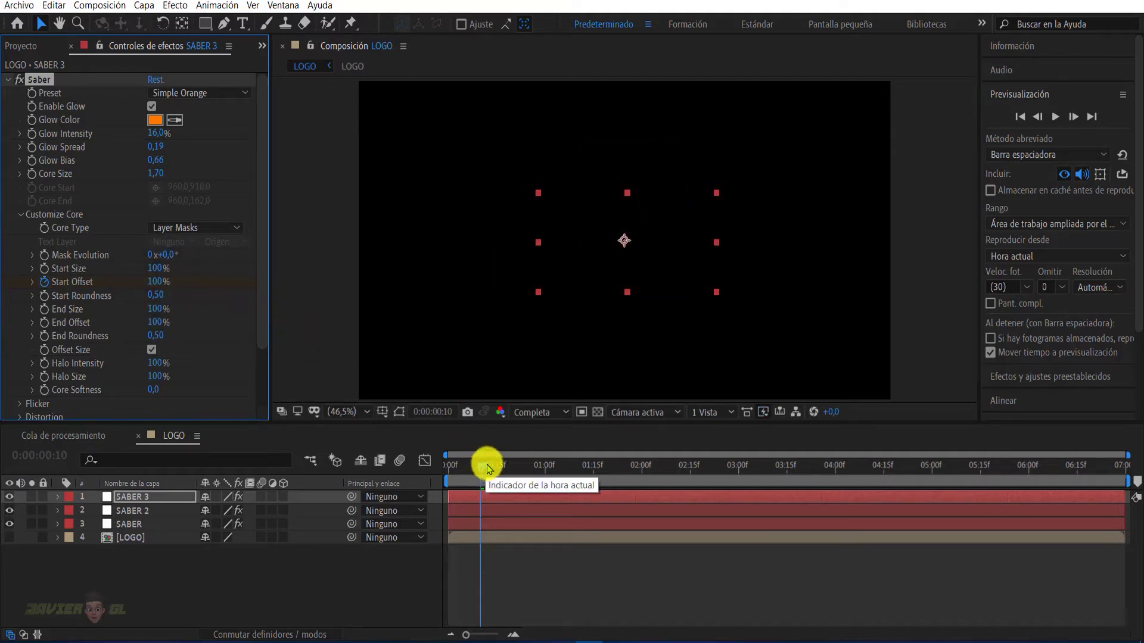
{"action": "left_click_drag", "start_coordinate": [487, 468], "coordinate": [838, 470]}
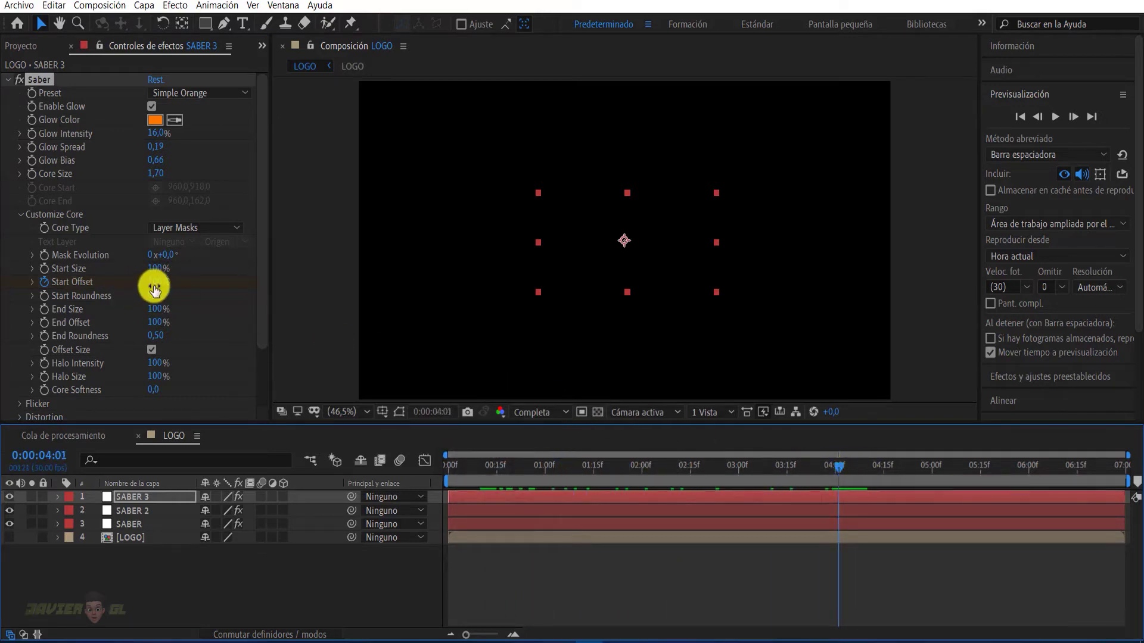
{"action": "key", "text": "u"}
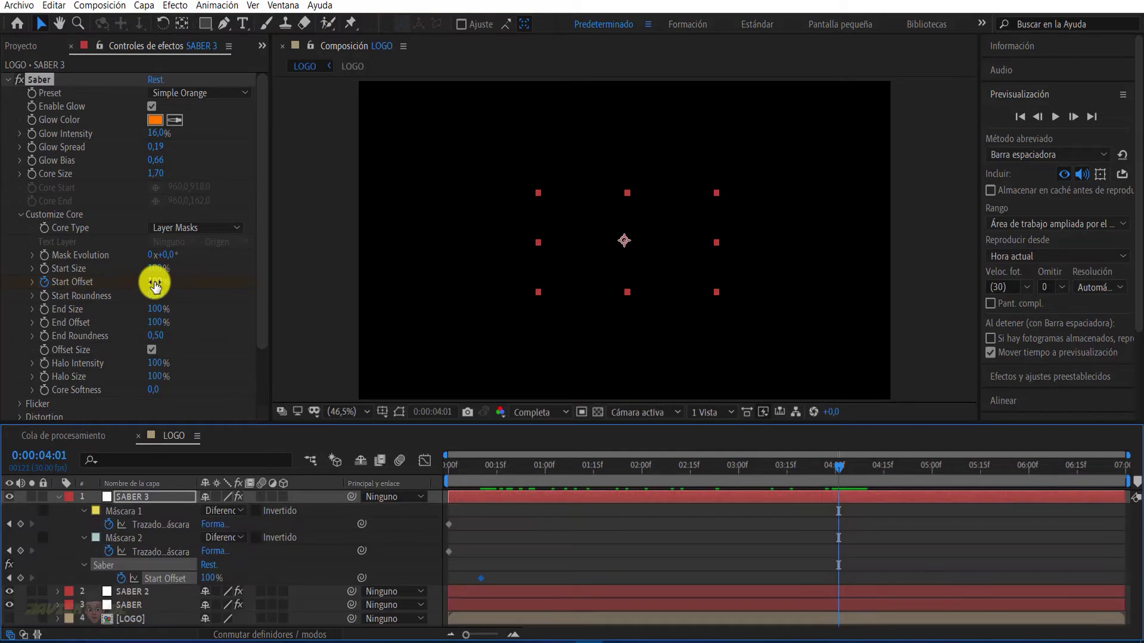
{"action": "left_click_drag", "start_coordinate": [156, 282], "coordinate": [56, 298]}
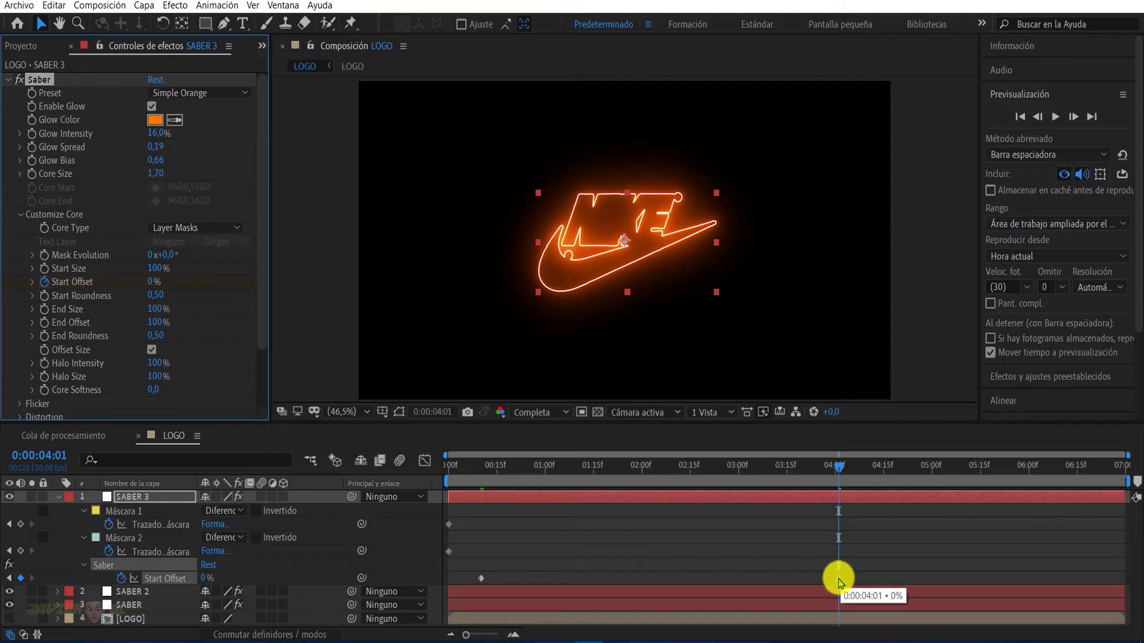
Apply Easy Ease to the 4:01 Start Offset keyframe and raise End Size to 154%
{"action": "right_click", "coordinate": [840, 576]}
{"action": "mouse_move", "coordinate": [871, 568]}
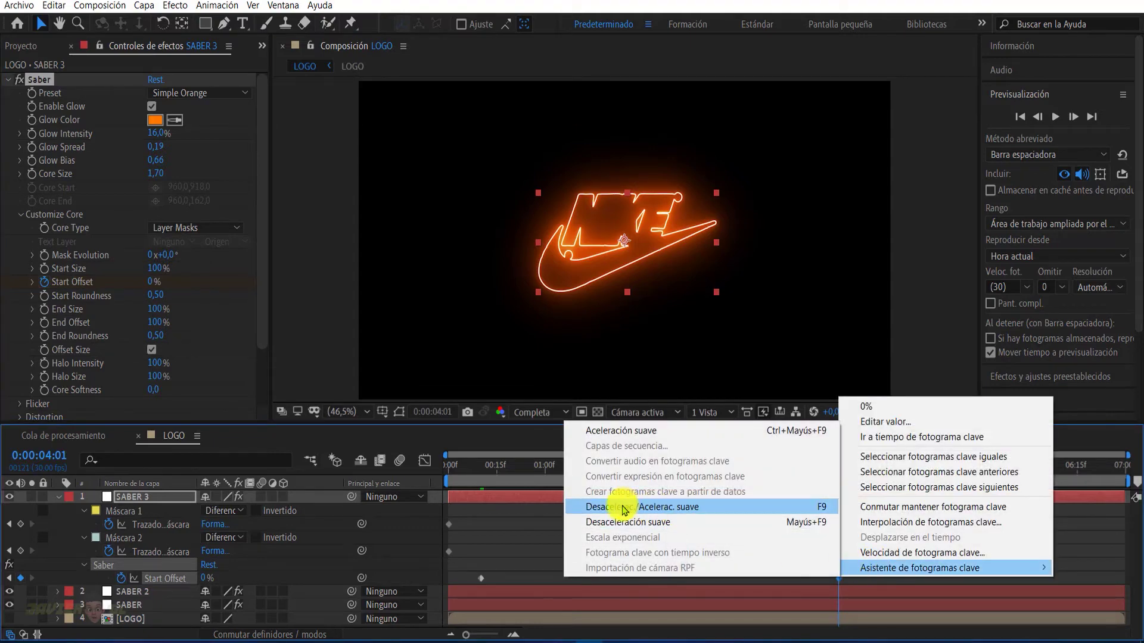
{"action": "left_click", "coordinate": [627, 508]}
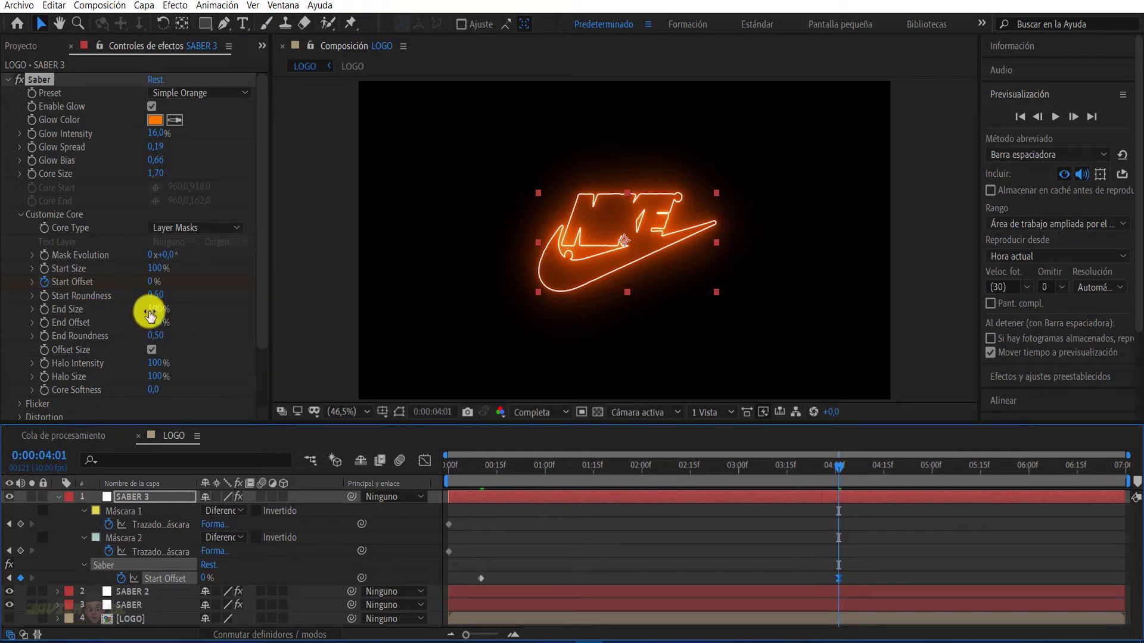
{"action": "left_click_drag", "start_coordinate": [155, 313], "coordinate": [199, 318]}
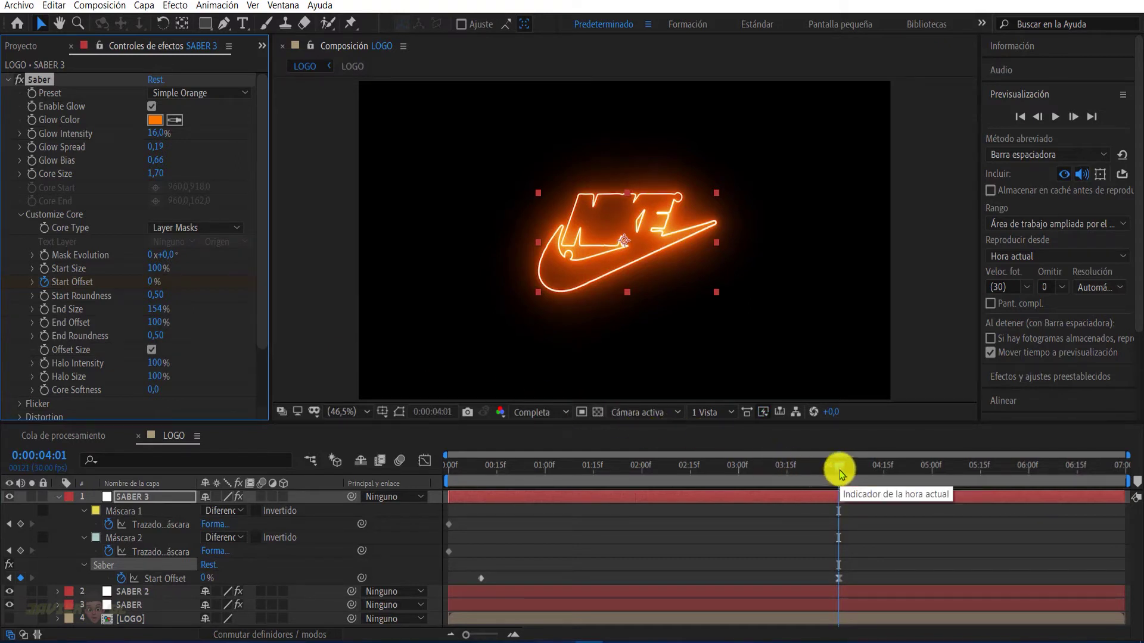
{"action": "left_click_drag", "start_coordinate": [840, 474], "coordinate": [480, 511]}
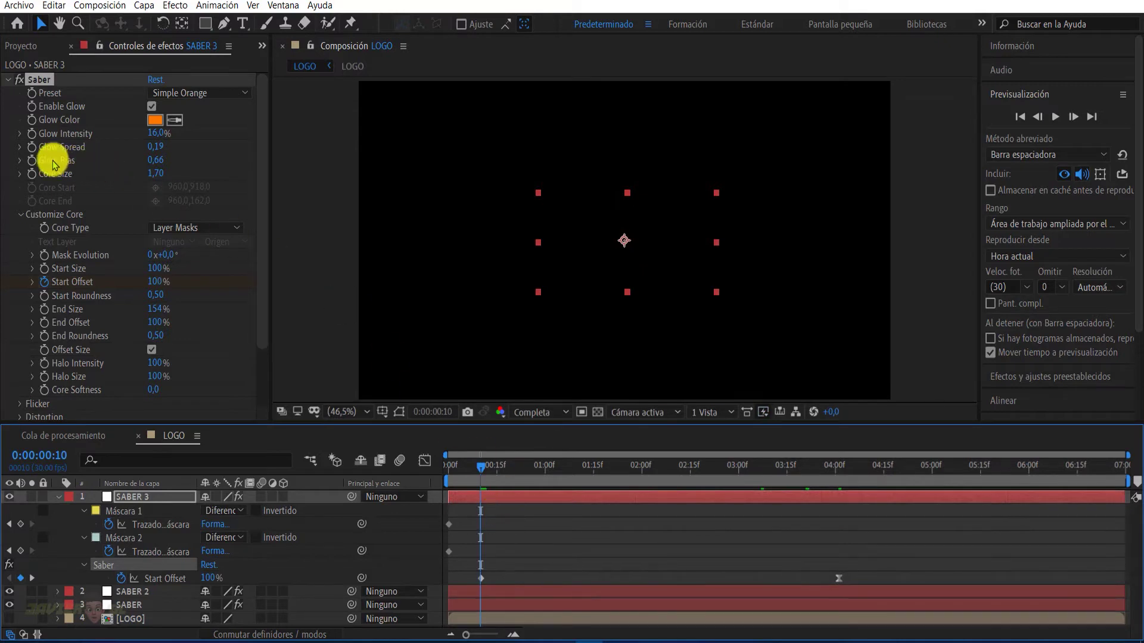
Start keyframing SABER 3's Core Size, setting 1,76 at 0:00:02:16
{"action": "left_click", "coordinate": [32, 174]}
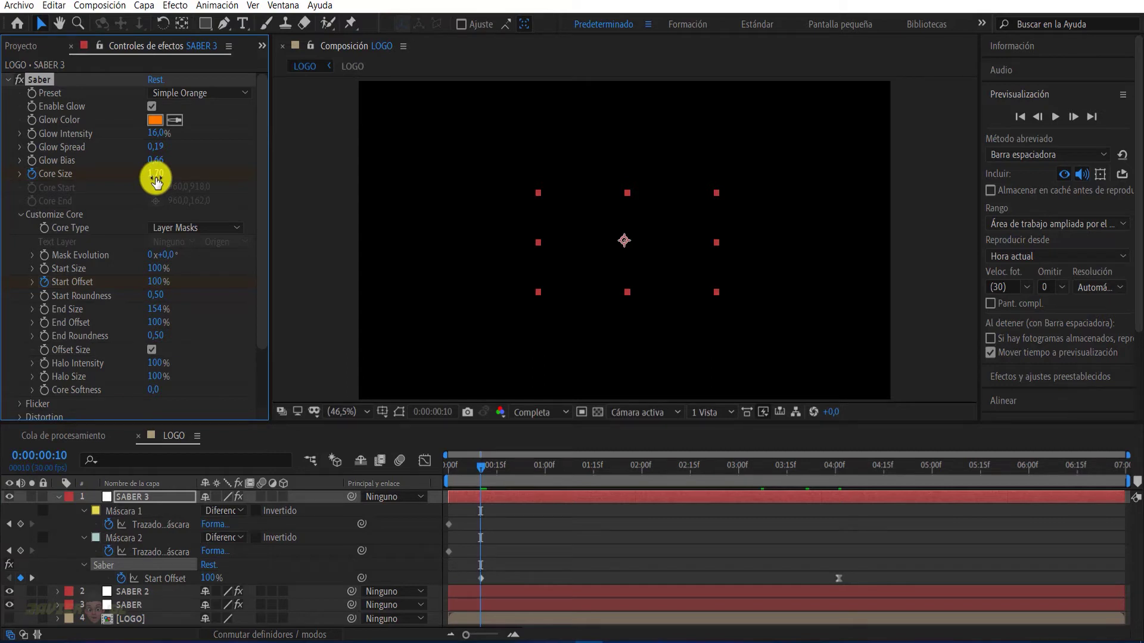
{"action": "mouse_move", "coordinate": [812, 464]}
{"action": "left_mouse_down"}
{"action": "mouse_move", "coordinate": [672, 477]}
{"action": "mouse_move", "coordinate": [683, 475]}
{"action": "left_mouse_up"}
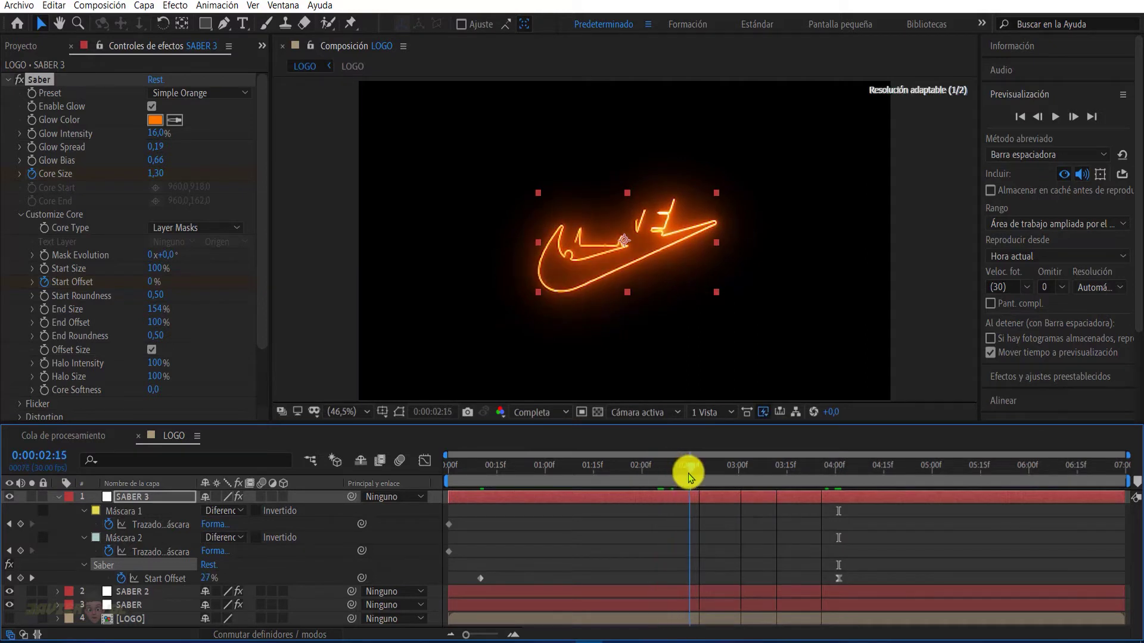
{"action": "mouse_move", "coordinate": [687, 477]}
{"action": "left_mouse_down"}
{"action": "mouse_move", "coordinate": [744, 479]}
{"action": "mouse_move", "coordinate": [693, 480]}
{"action": "left_mouse_up"}
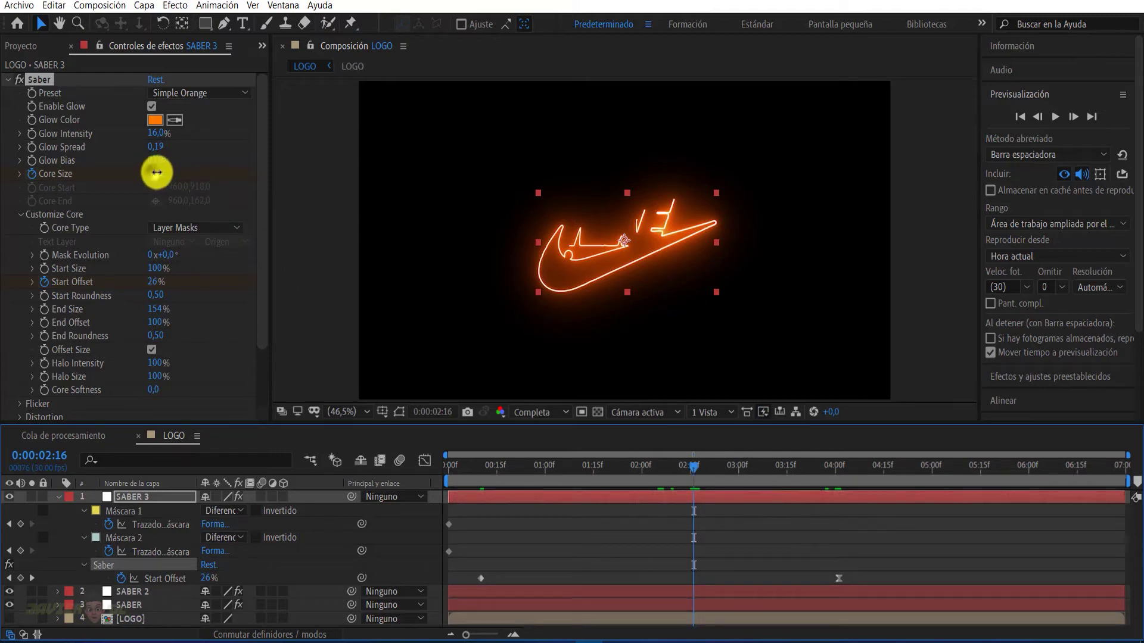
{"action": "left_click_drag", "start_coordinate": [157, 172], "coordinate": [165, 181]}
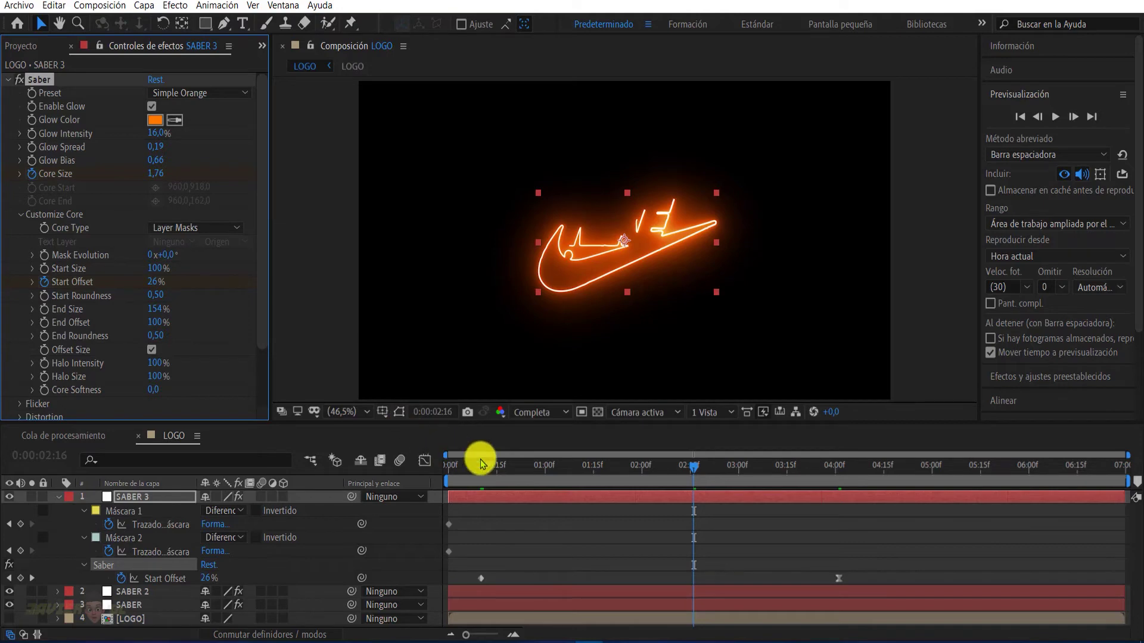
Add an eased Core Size keyframe of 2,50 at 0:00:05:29
{"action": "key", "text": "u"}
{"action": "key", "text": "u"}
{"action": "key", "text": "u"}
{"action": "scroll", "coordinate": [899, 575], "scroll_direction": "down", "scroll_amount": 5}
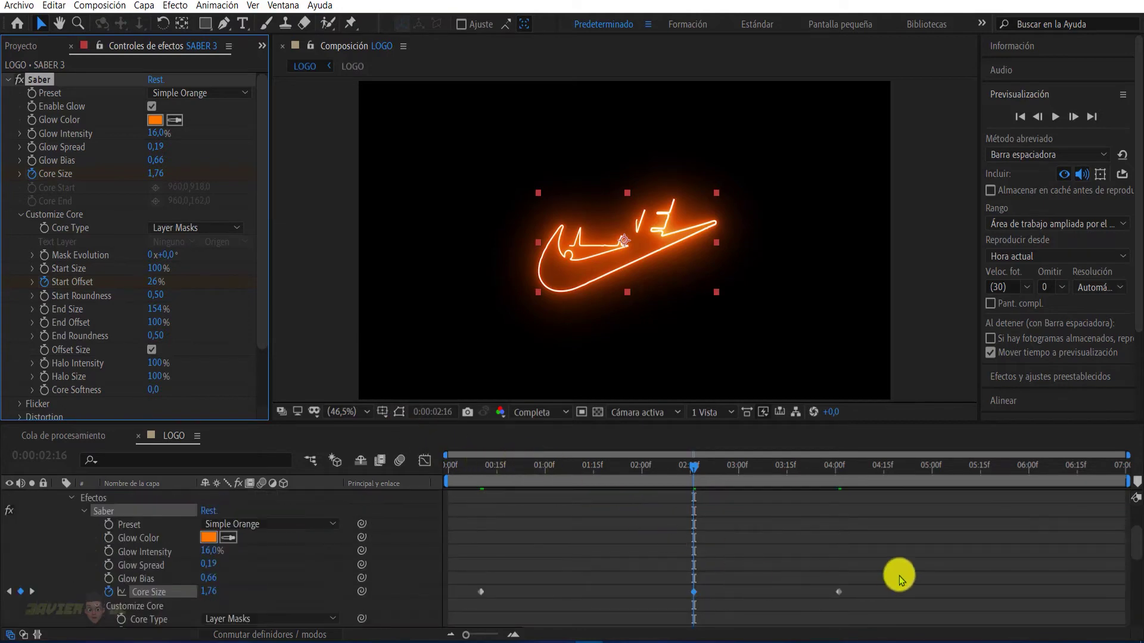
{"action": "scroll", "coordinate": [813, 559], "scroll_direction": "up", "scroll_amount": 2}
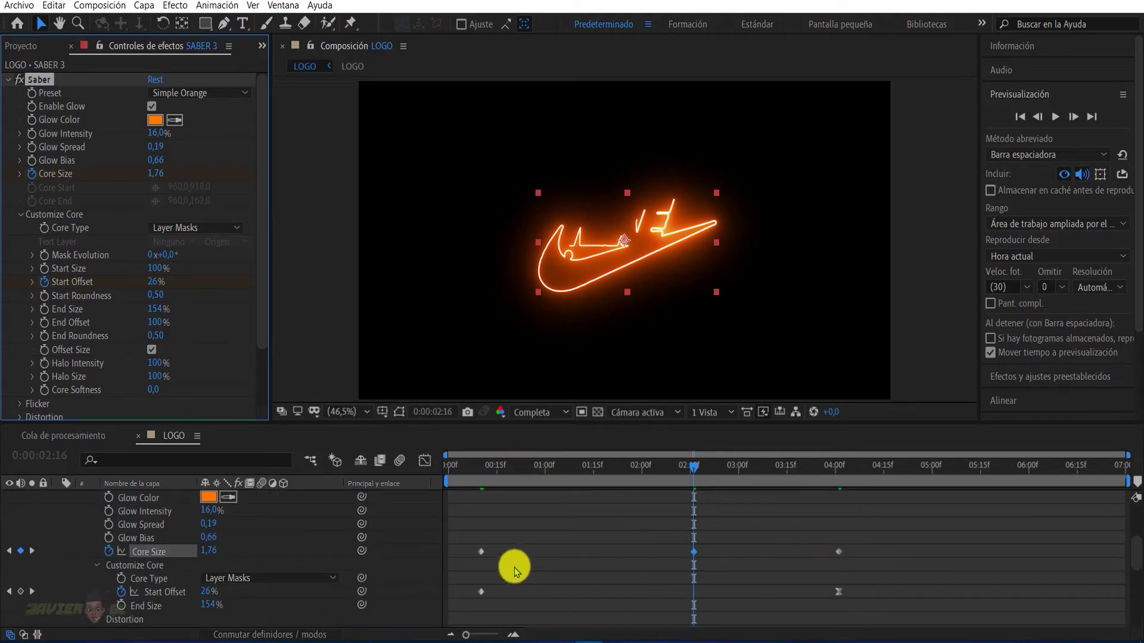
{"action": "left_click", "coordinate": [693, 552]}
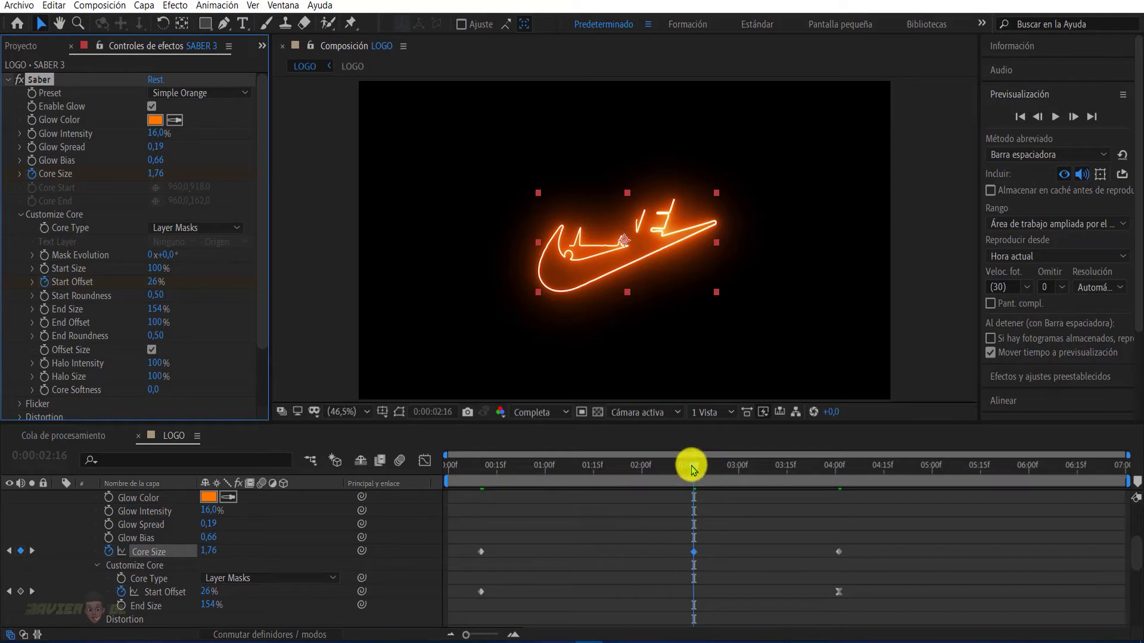
{"action": "left_click_drag", "start_coordinate": [693, 471], "coordinate": [1011, 472]}
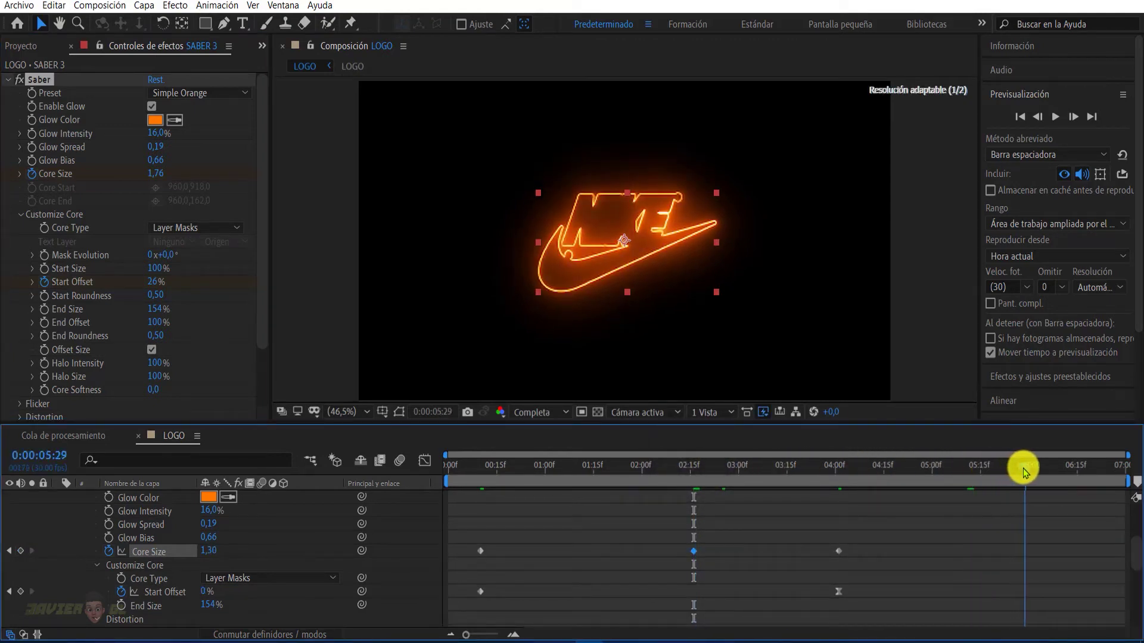
{"action": "left_click", "coordinate": [156, 174]}
{"action": "type", "text": "2,5"}
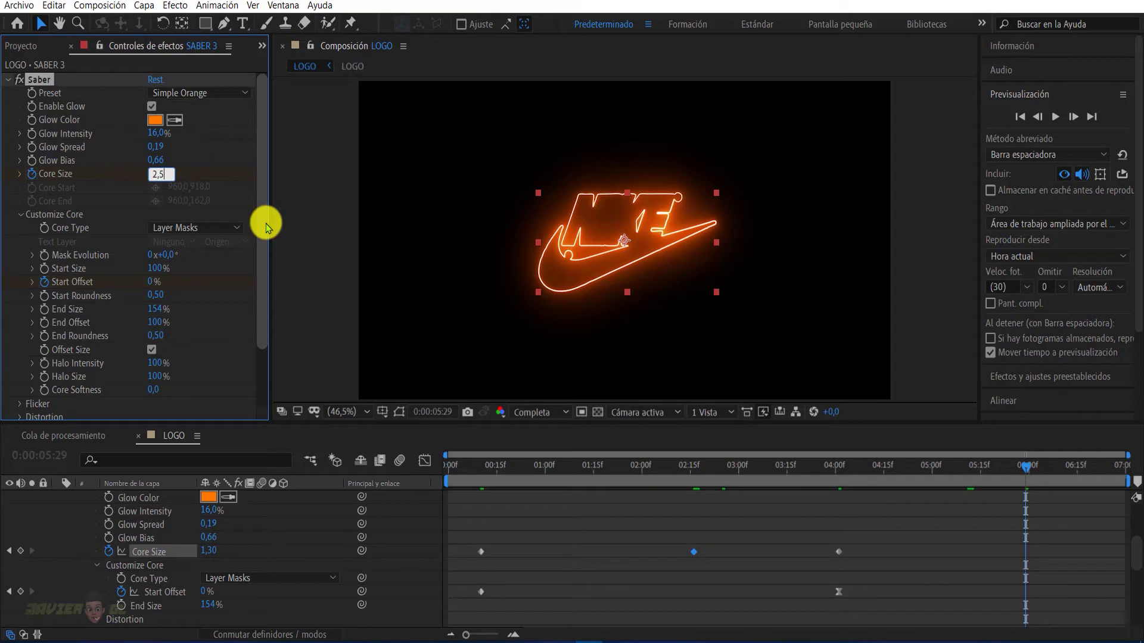
{"action": "key", "text": "Return"}
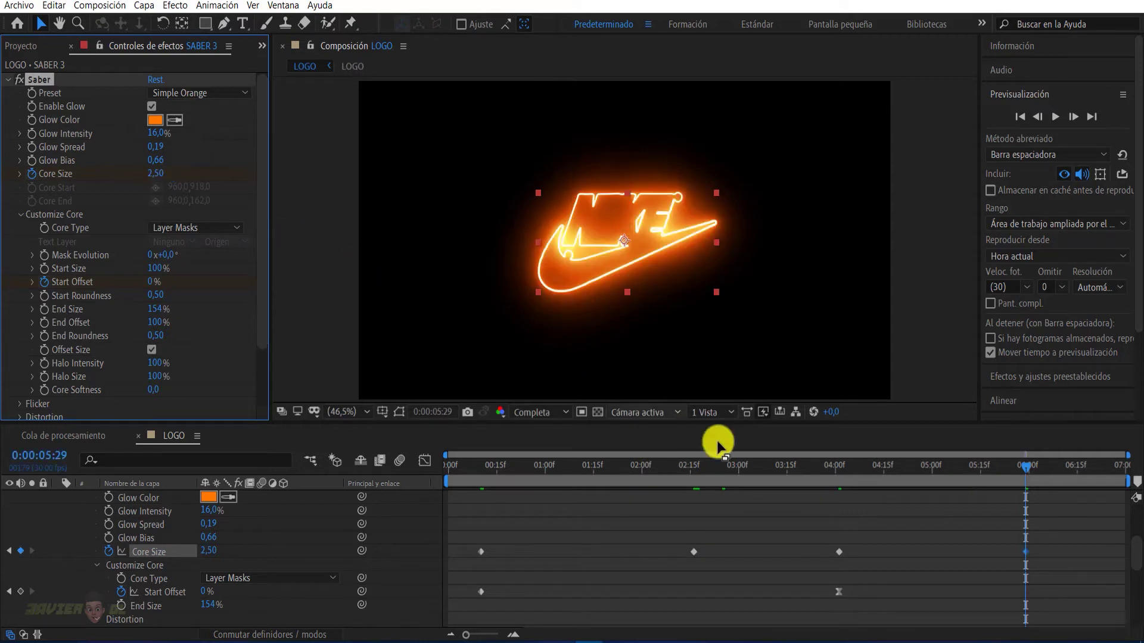
{"action": "right_click", "coordinate": [1027, 558]}
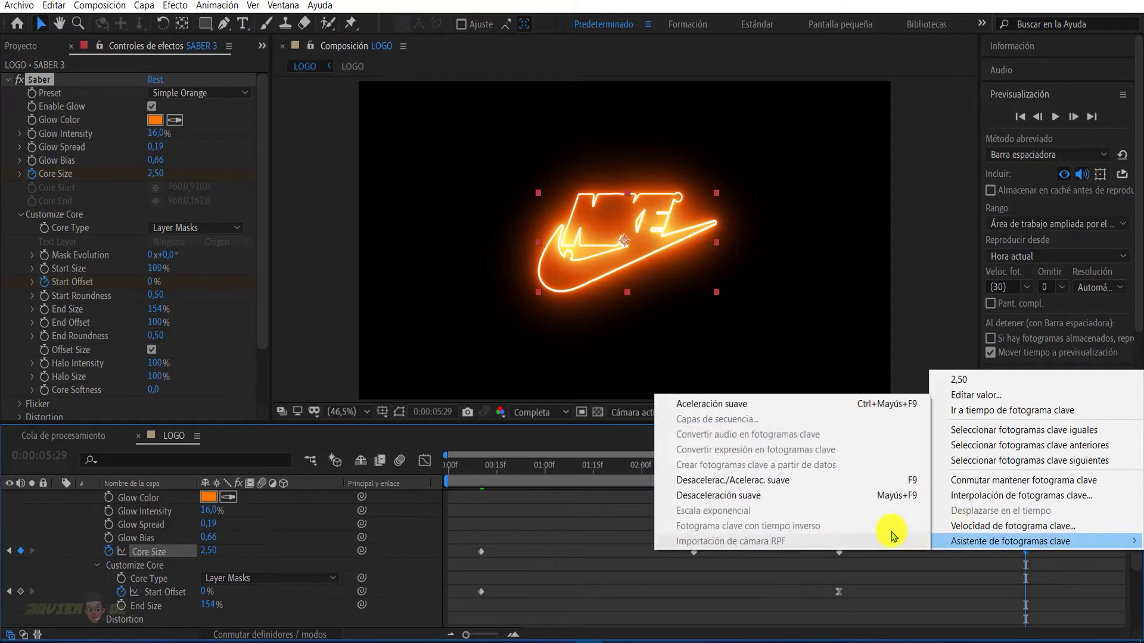
{"action": "left_click", "coordinate": [803, 475]}
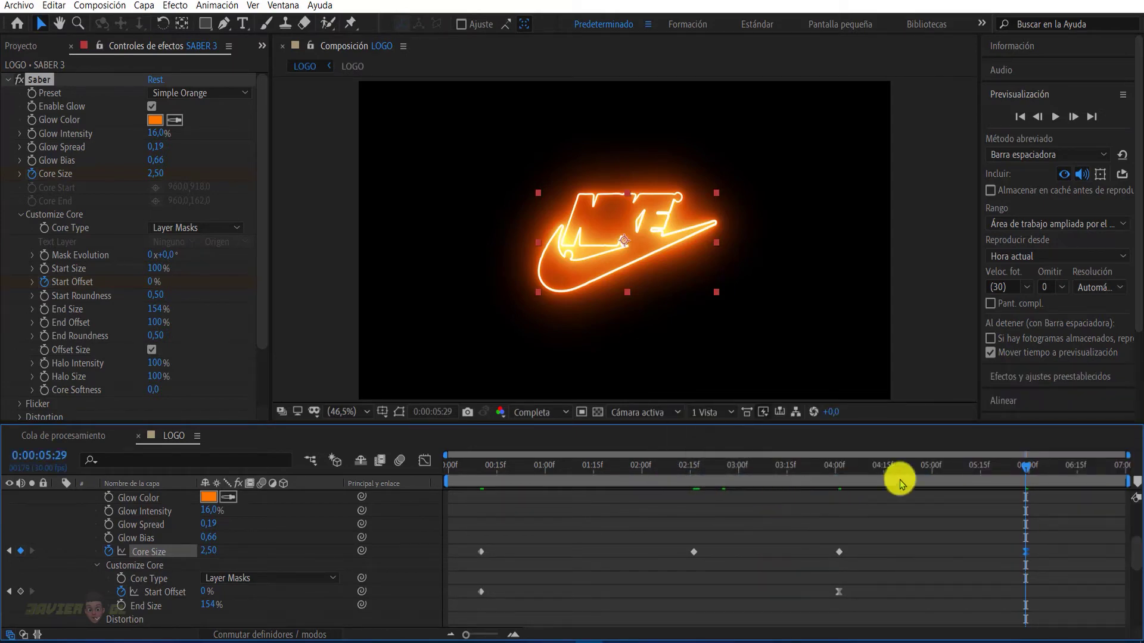
{"action": "left_click_drag", "start_coordinate": [1017, 470], "coordinate": [742, 491]}
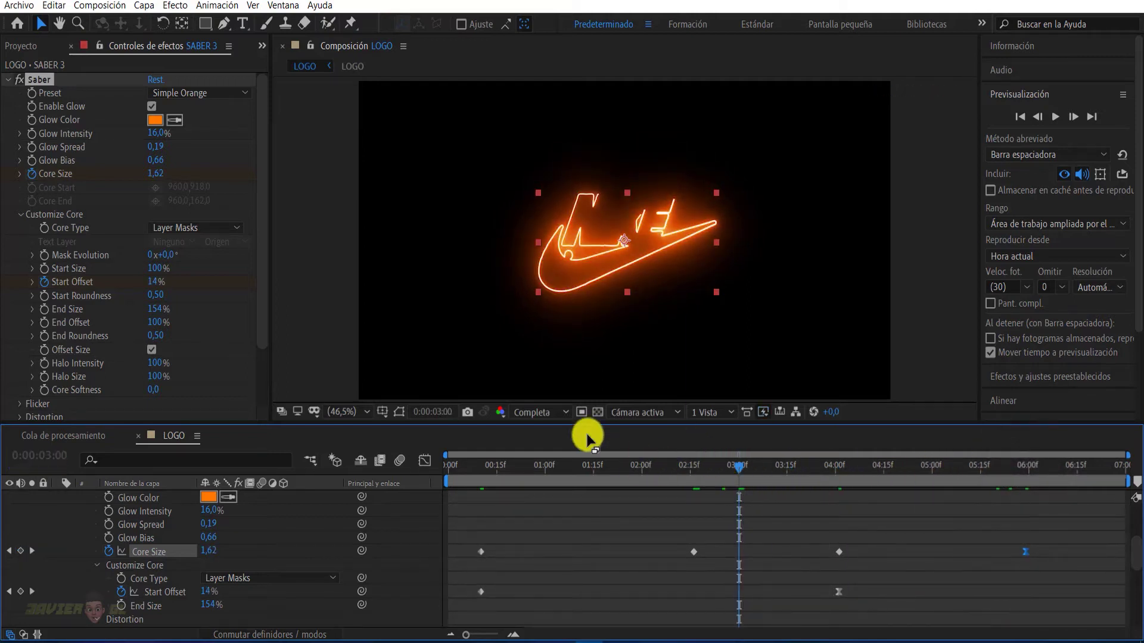
Keyframe Mask Evolution at 0x at 3 seconds and -1x at 0:00:06:29
{"action": "left_click", "coordinate": [44, 263]}
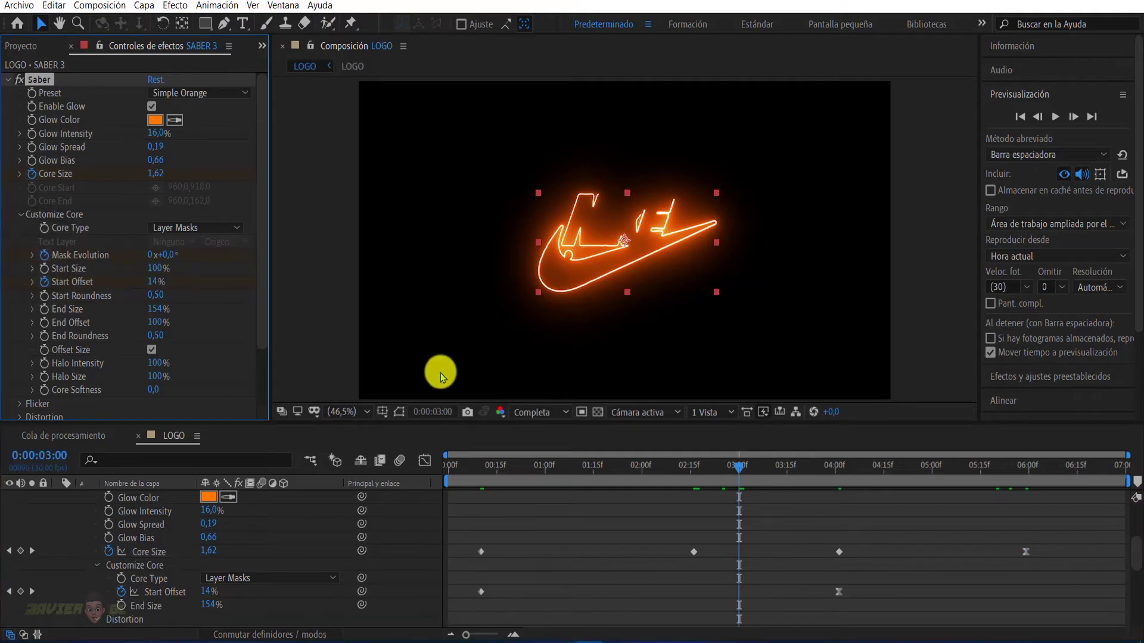
{"action": "key", "text": "u"}
{"action": "key", "text": "u"}
{"action": "key", "text": "u"}
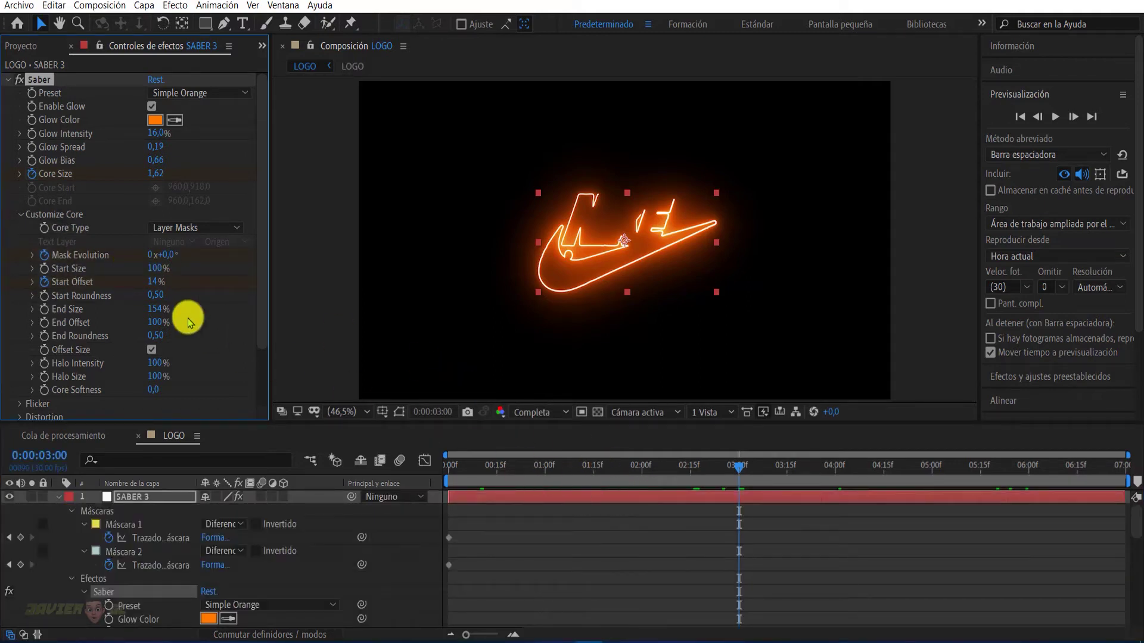
{"action": "left_click", "coordinate": [88, 256]}
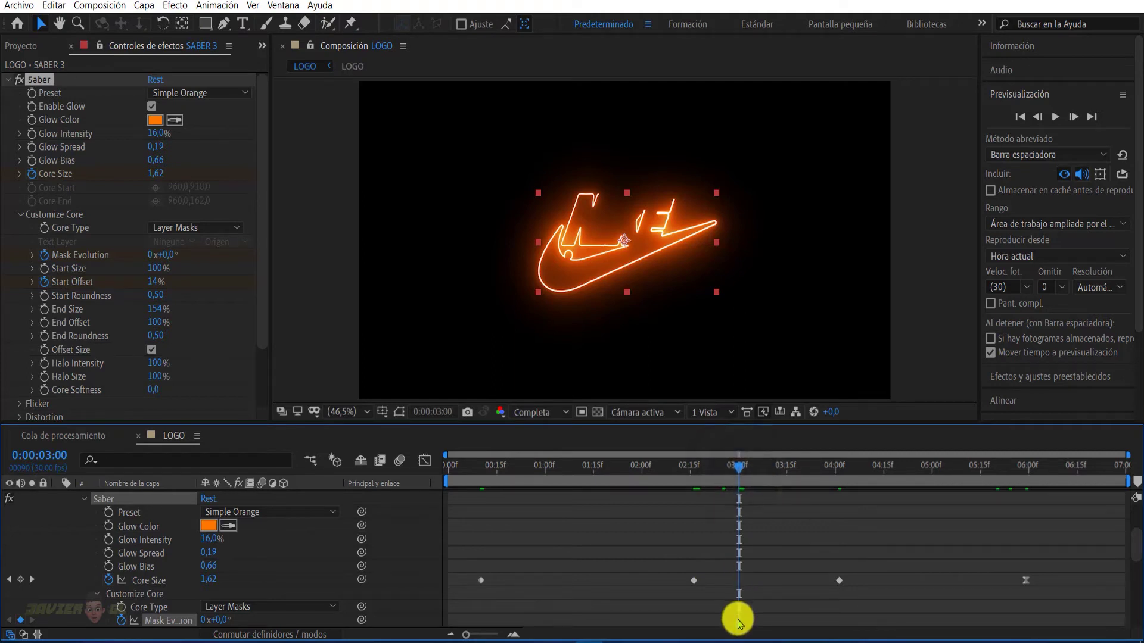
{"action": "left_click_drag", "start_coordinate": [742, 473], "coordinate": [1123, 485]}
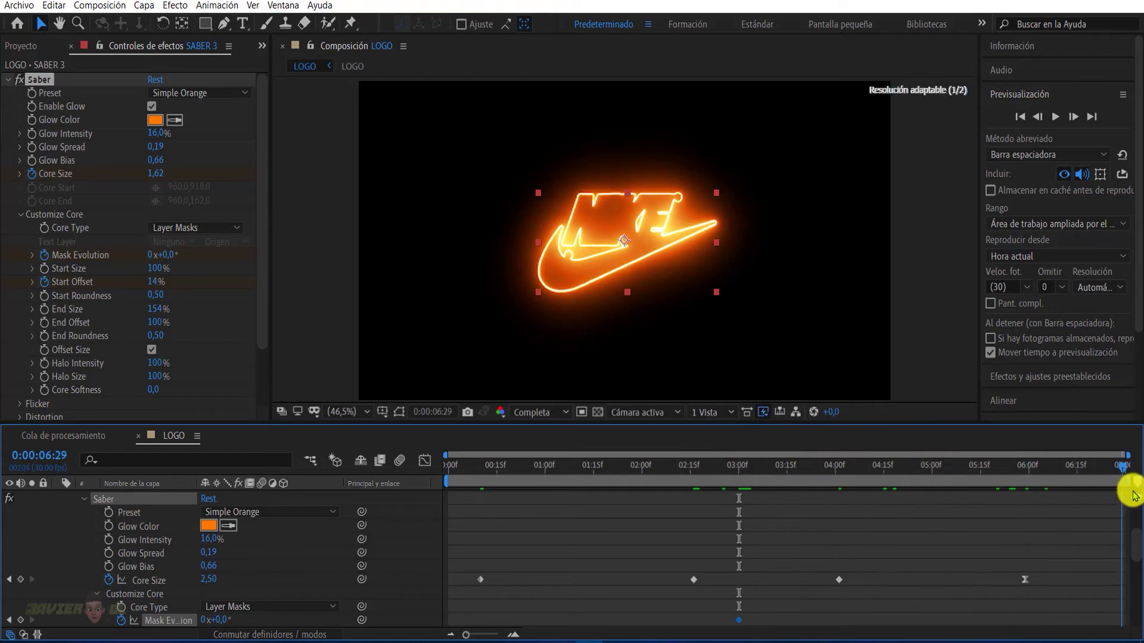
{"action": "left_click", "coordinate": [152, 255]}
{"action": "type", "text": "-1"}
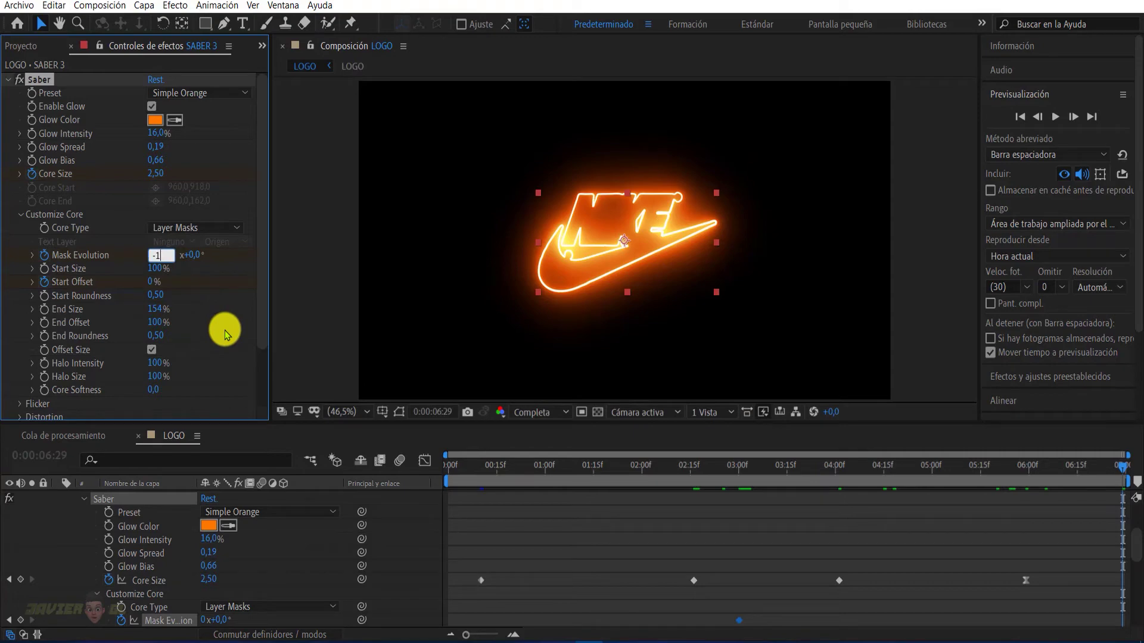
{"action": "key", "text": "Return"}
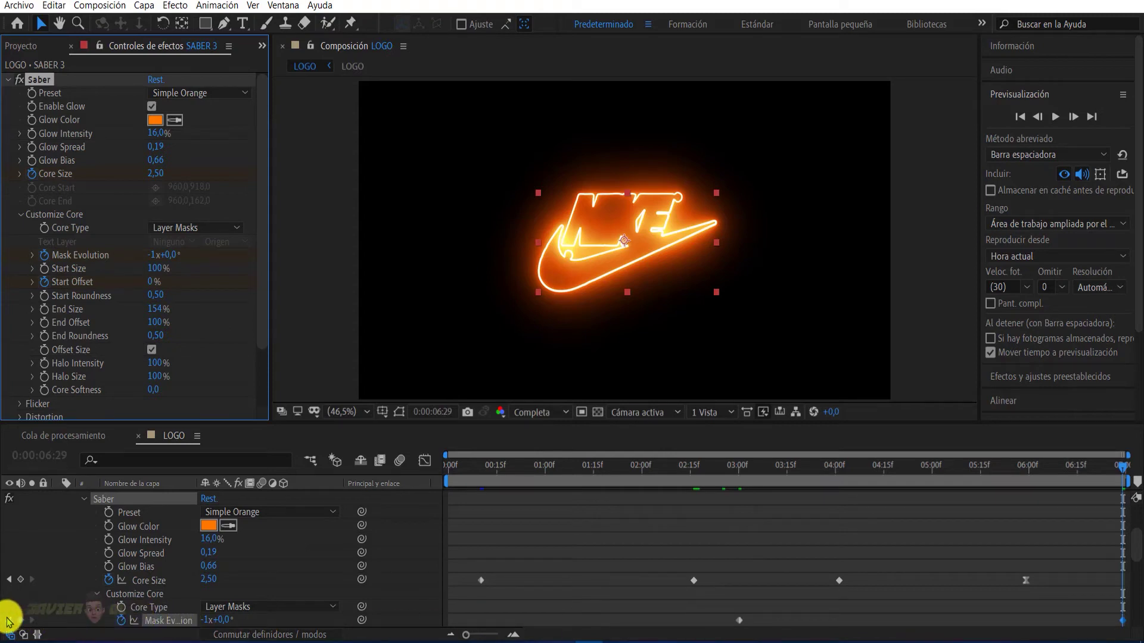
Apply Easy Ease to the Mask Evolution keyframes
{"action": "left_click", "coordinate": [9, 622]}
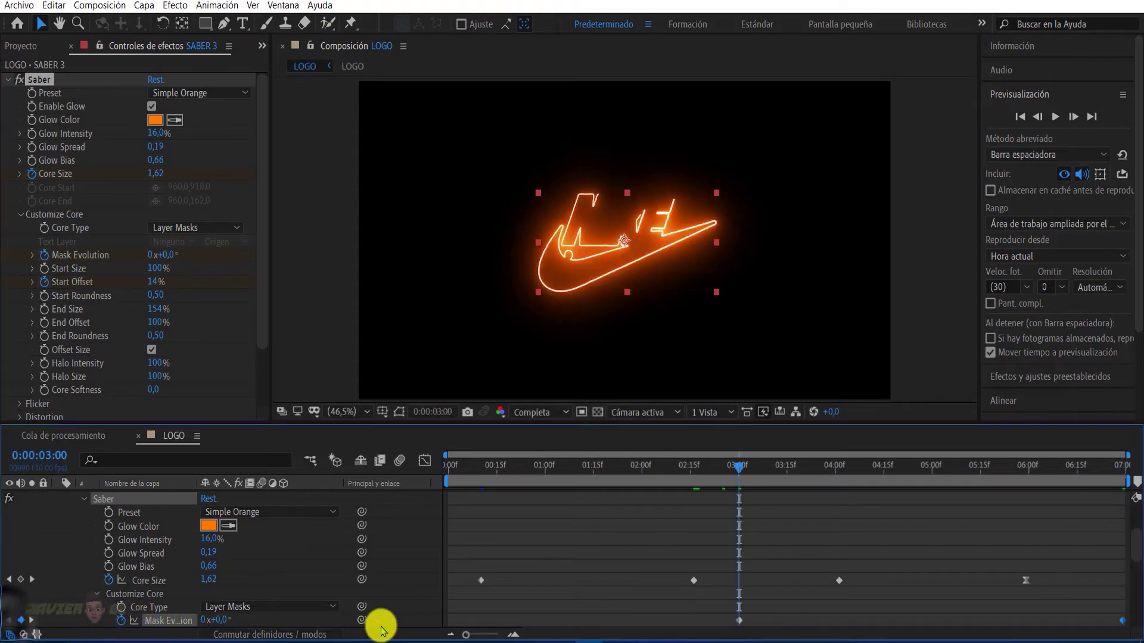
{"action": "right_click", "coordinate": [738, 623]}
{"action": "mouse_move", "coordinate": [773, 614]}
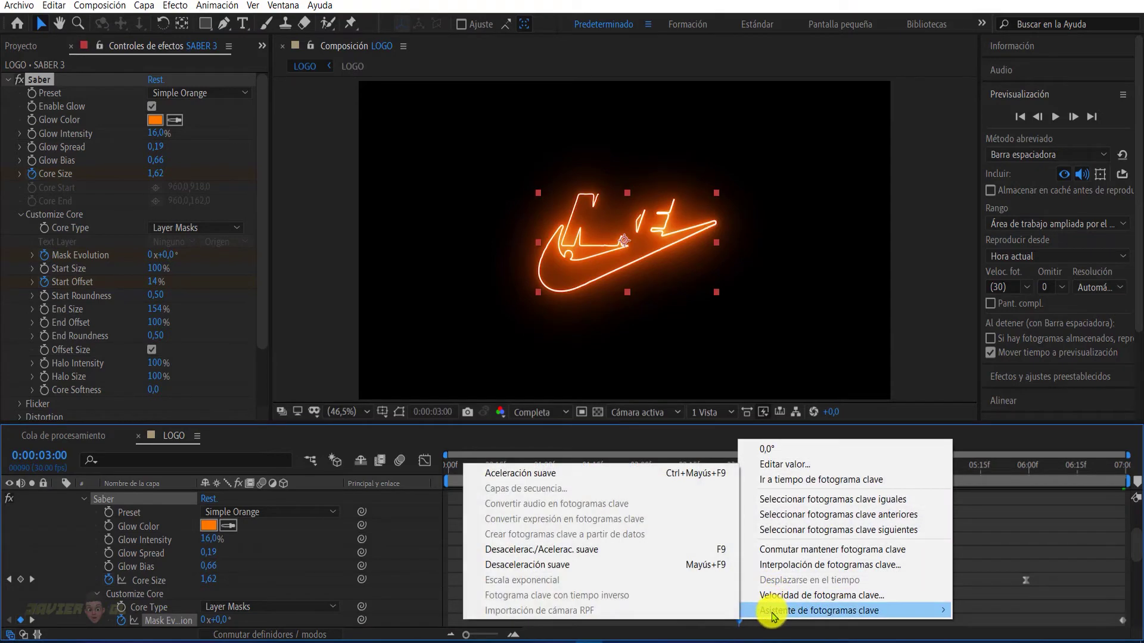
{"action": "left_click", "coordinate": [543, 549]}
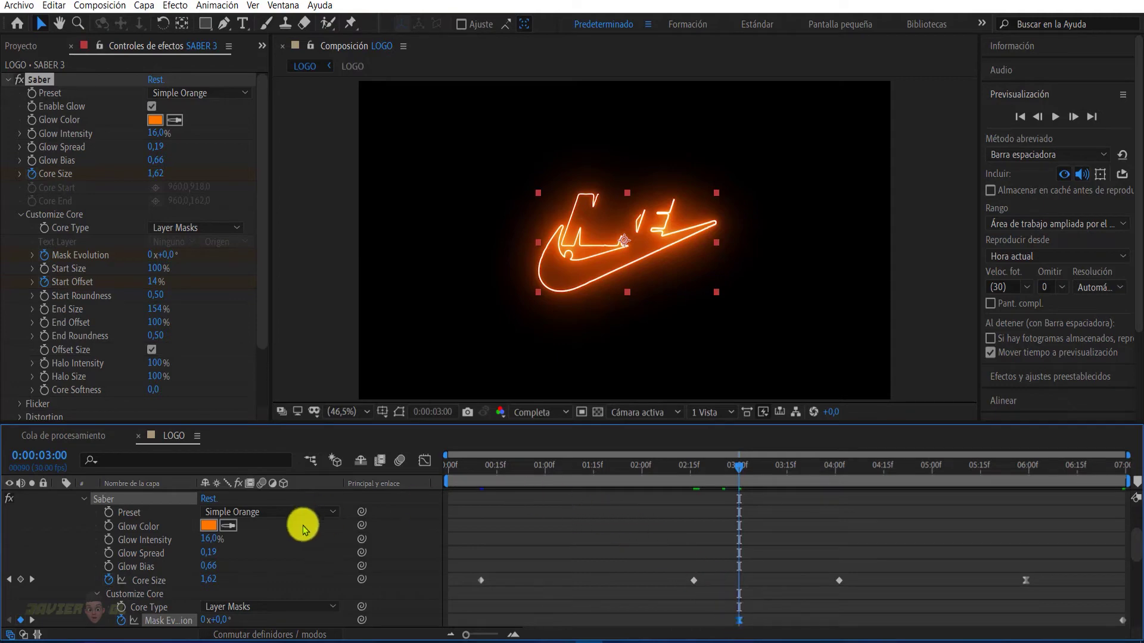
{"action": "scroll", "coordinate": [146, 559], "scroll_direction": "up", "scroll_amount": 4}
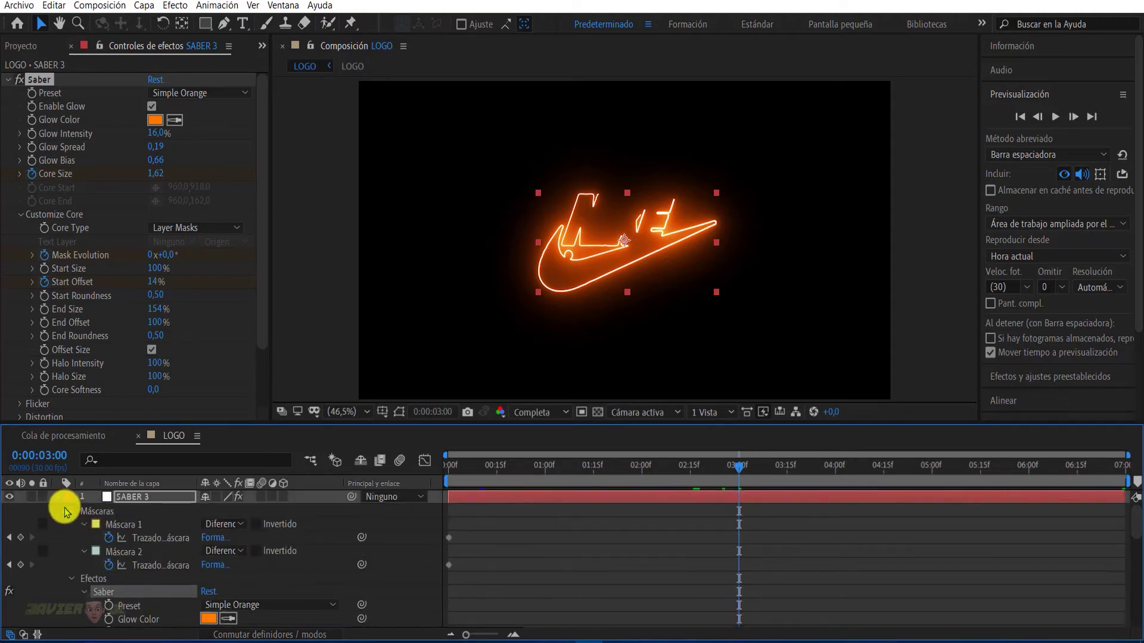
Set SABER 3's Saber Composite Settings to Transparent and return the playhead to the first frame
{"action": "left_click", "coordinate": [55, 498]}
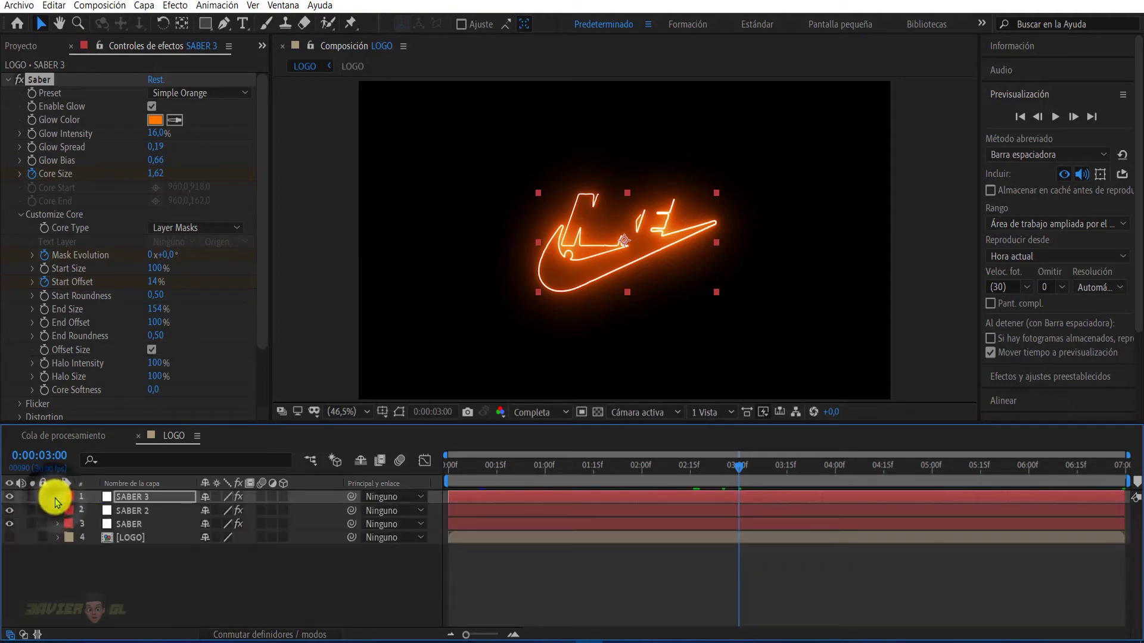
{"action": "scroll", "coordinate": [252, 332], "scroll_direction": "down", "scroll_amount": 3}
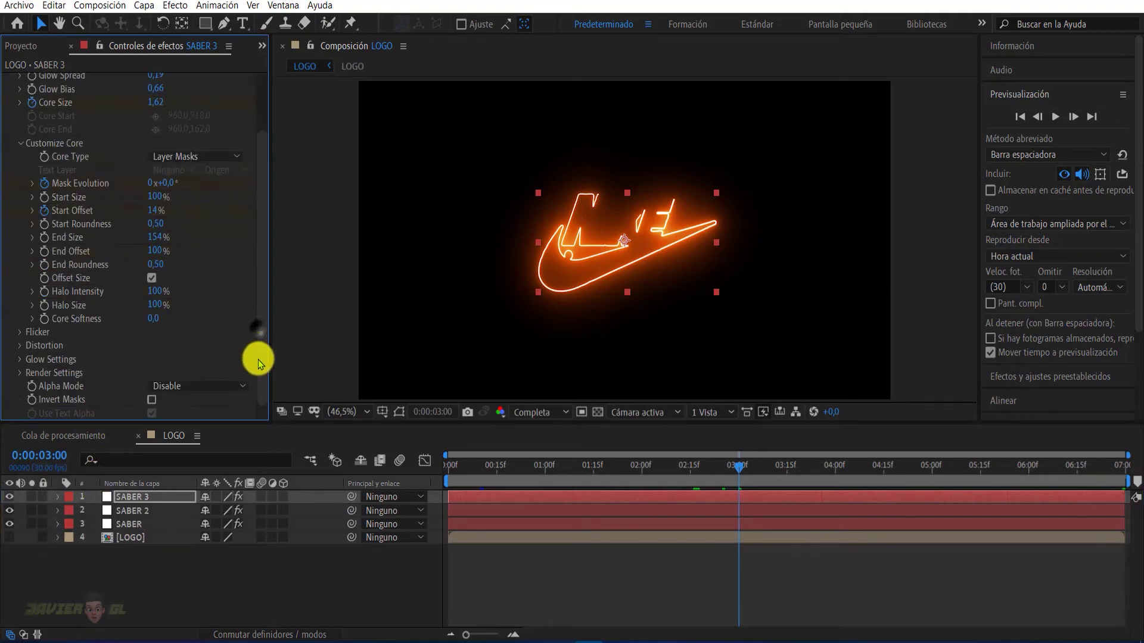
{"action": "left_click", "coordinate": [20, 376]}
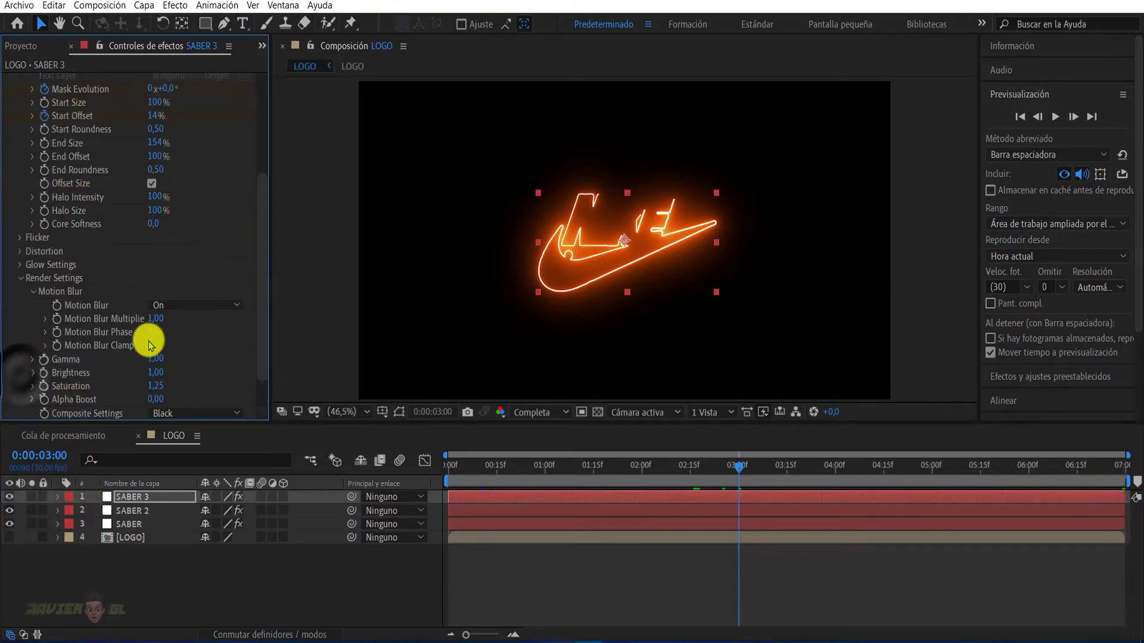
{"action": "scroll", "coordinate": [160, 370], "scroll_direction": "down", "scroll_amount": 2}
{"action": "left_click", "coordinate": [179, 382]}
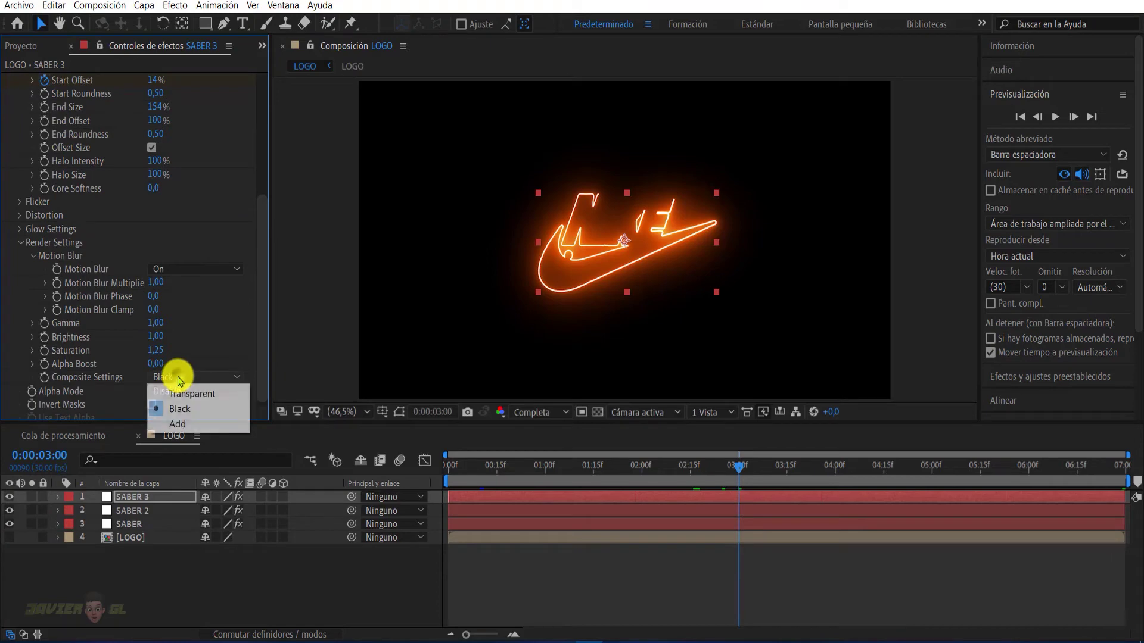
{"action": "left_click", "coordinate": [191, 379]}
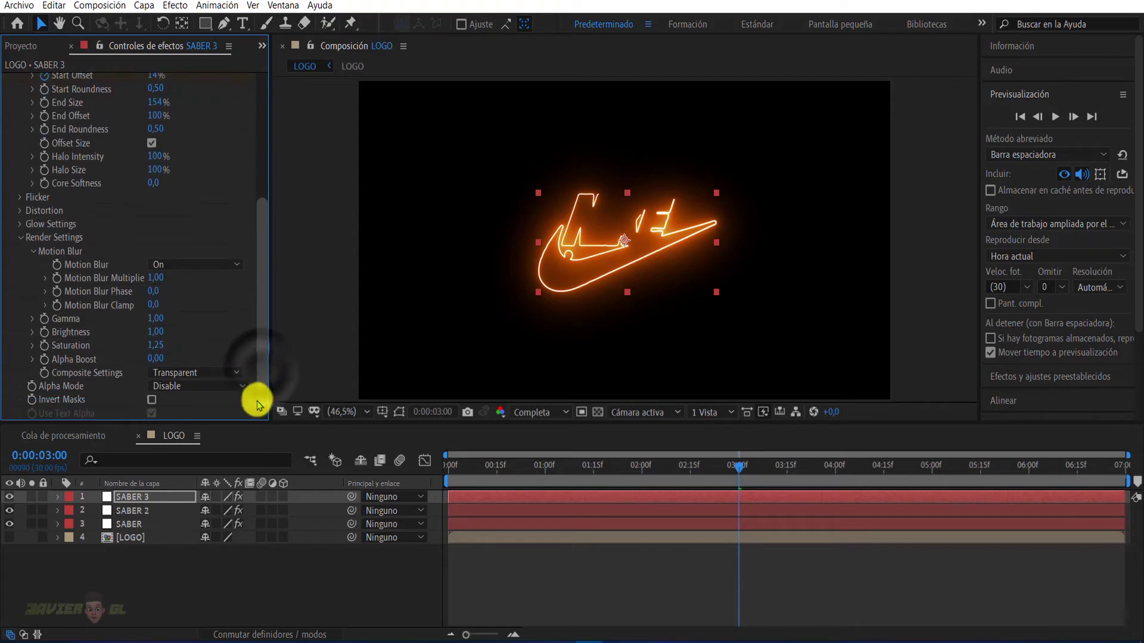
{"action": "left_click", "coordinate": [471, 467]}
{"action": "left_click_drag", "start_coordinate": [471, 468], "coordinate": [452, 464]}
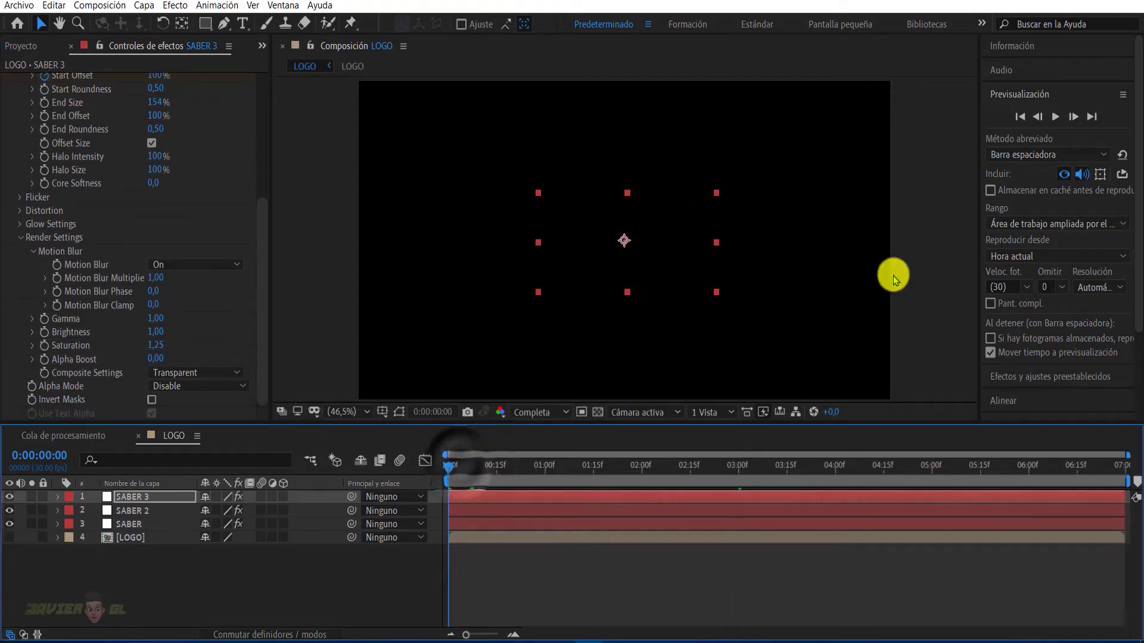
Preview the glowing orange Nike logo trace, then select the three Saber layers
{"action": "left_click", "coordinate": [1054, 116]}
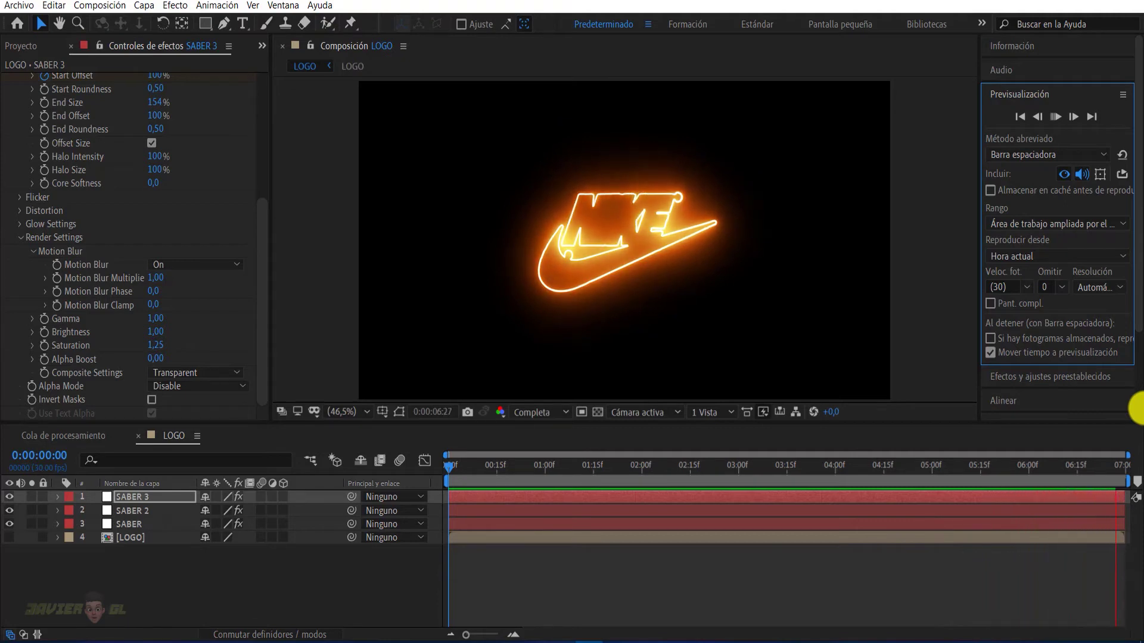
{"action": "key", "text": "space"}
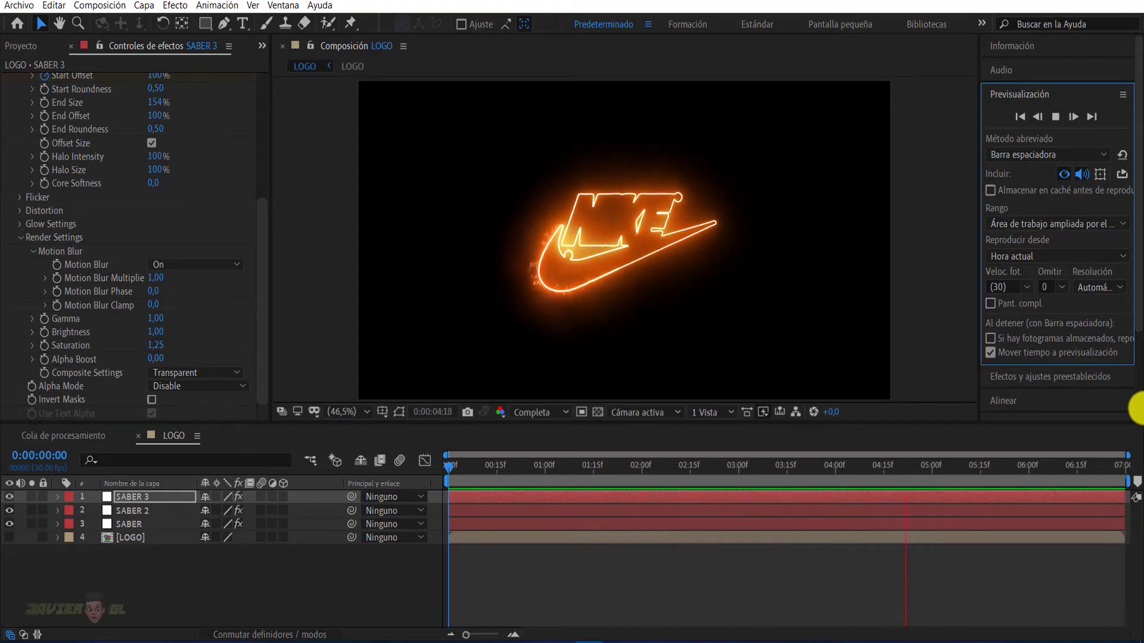
{"action": "left_click_drag", "start_coordinate": [148, 566], "coordinate": [117, 511]}
Precompose the selected Saber layers into a new composition named SABER
{"action": "right_click", "coordinate": [123, 504]}
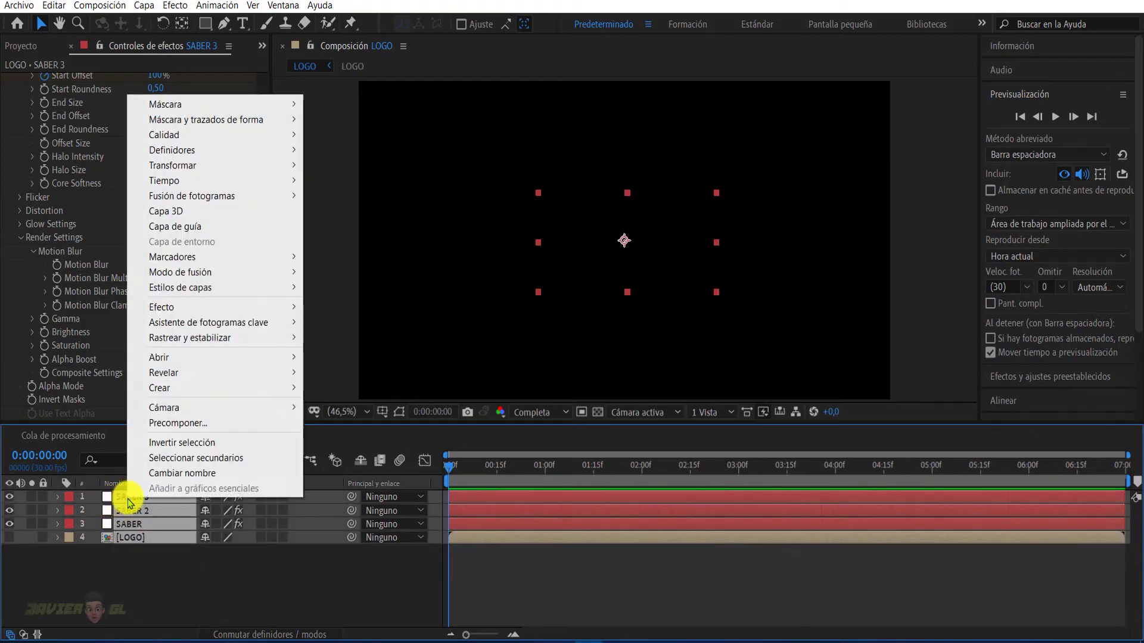
{"action": "left_click", "coordinate": [176, 424]}
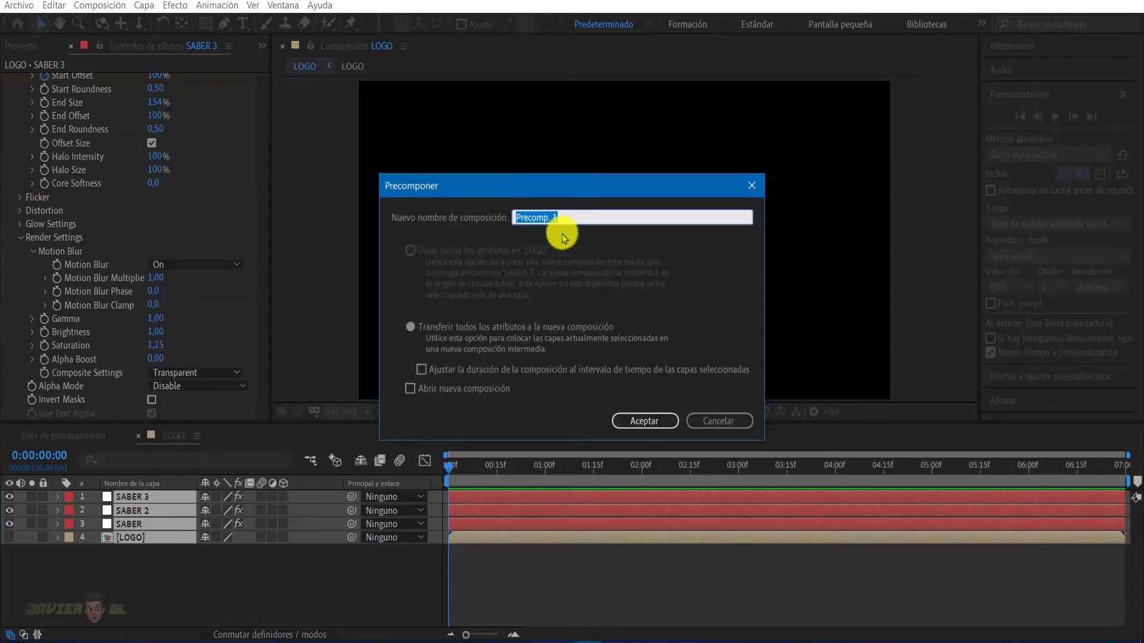
{"action": "type", "text": "SABER"}
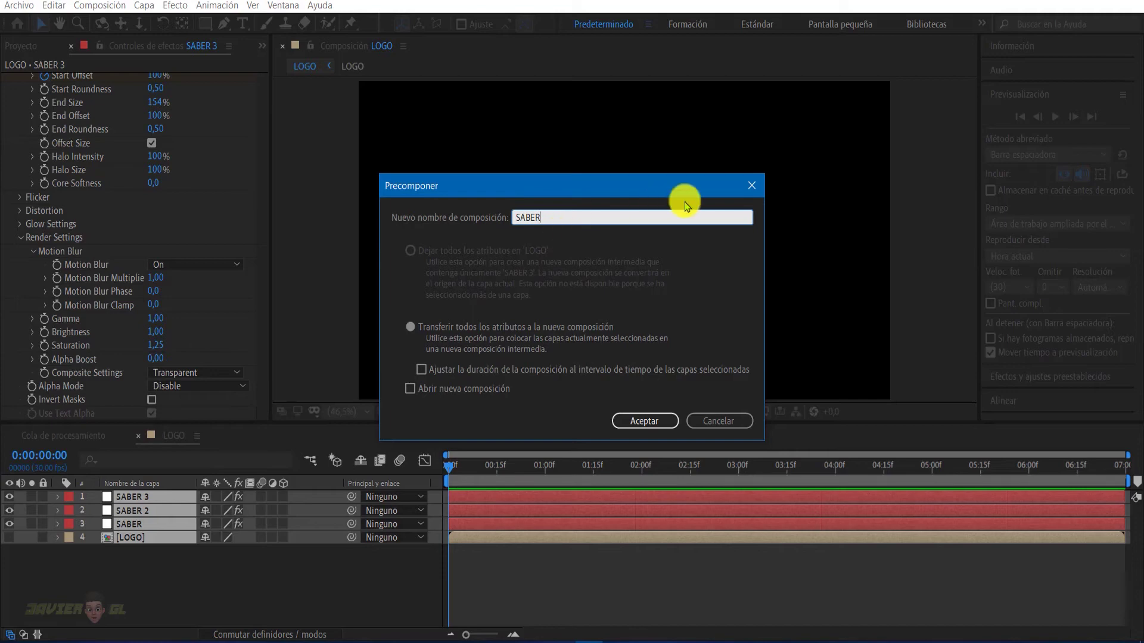
{"action": "left_click", "coordinate": [644, 420]}
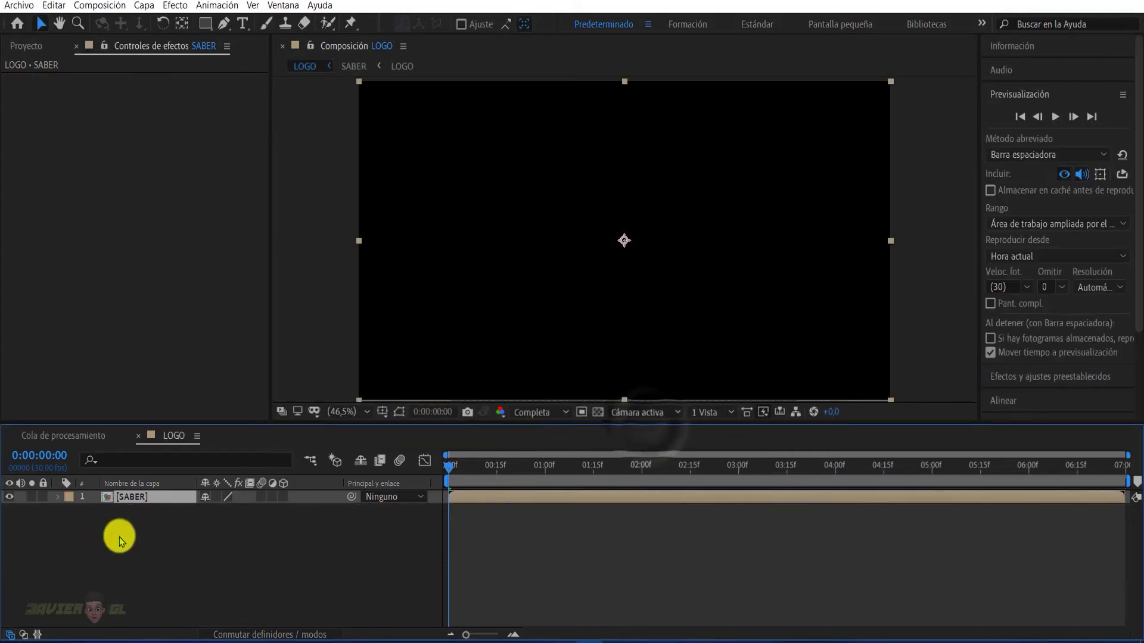
Scrub the SABER layer to about 0:00:01:10 to check the fiery logo
{"action": "mouse_move", "coordinate": [444, 469]}
{"action": "left_mouse_down"}
{"action": "mouse_move", "coordinate": [542, 475]}
{"action": "mouse_move", "coordinate": [449, 469]}
{"action": "left_mouse_up"}
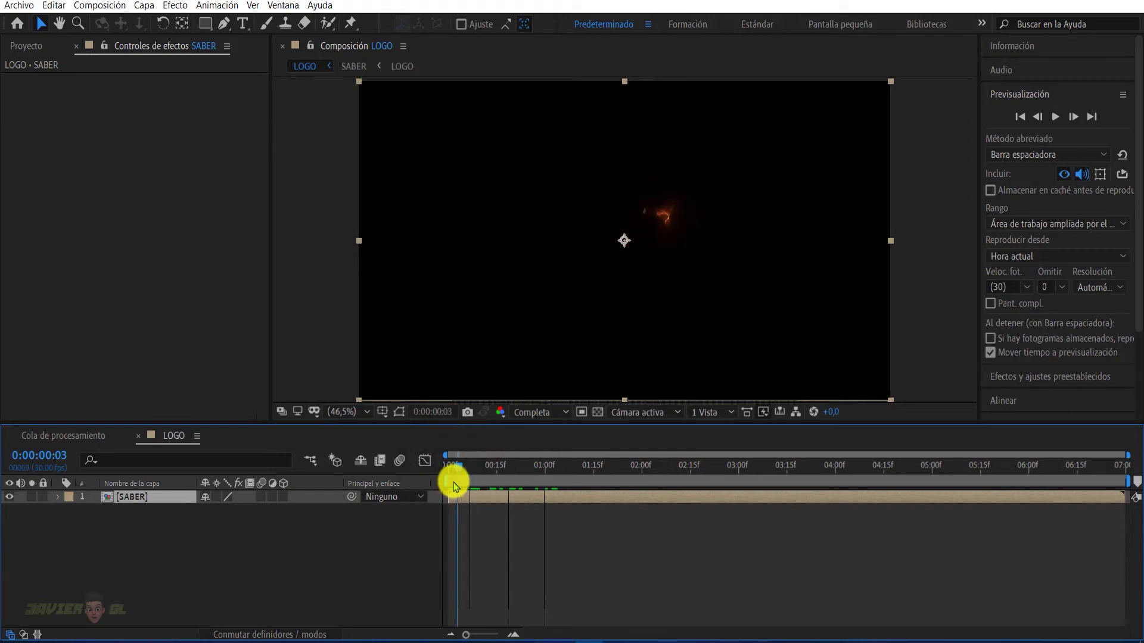
{"action": "left_click", "coordinate": [124, 501]}
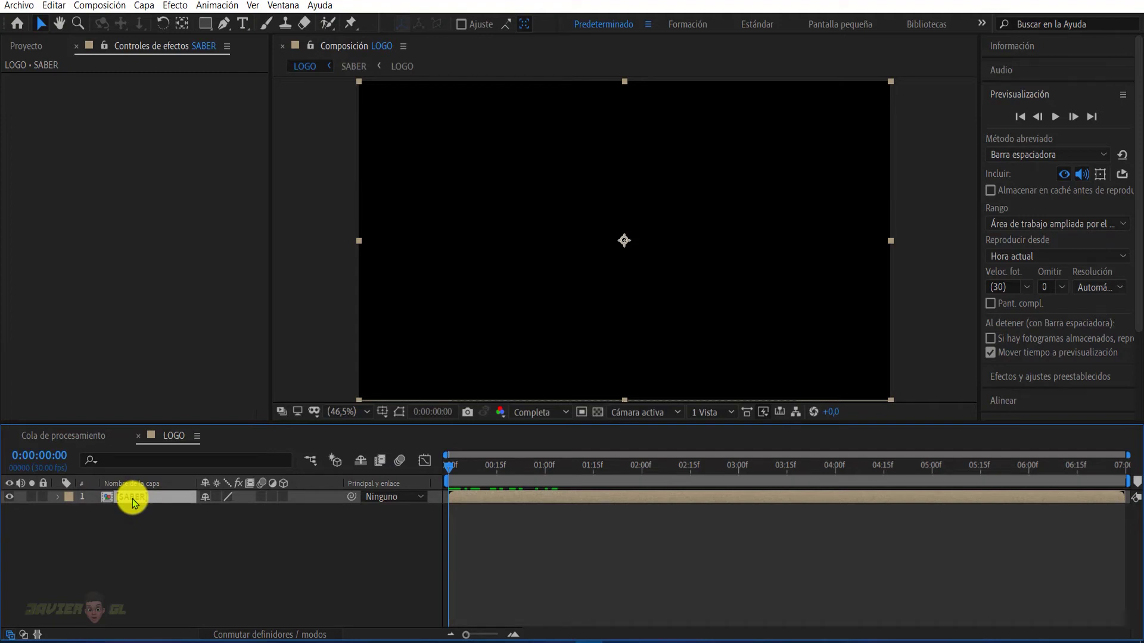
{"action": "left_click_drag", "start_coordinate": [459, 473], "coordinate": [577, 468]}
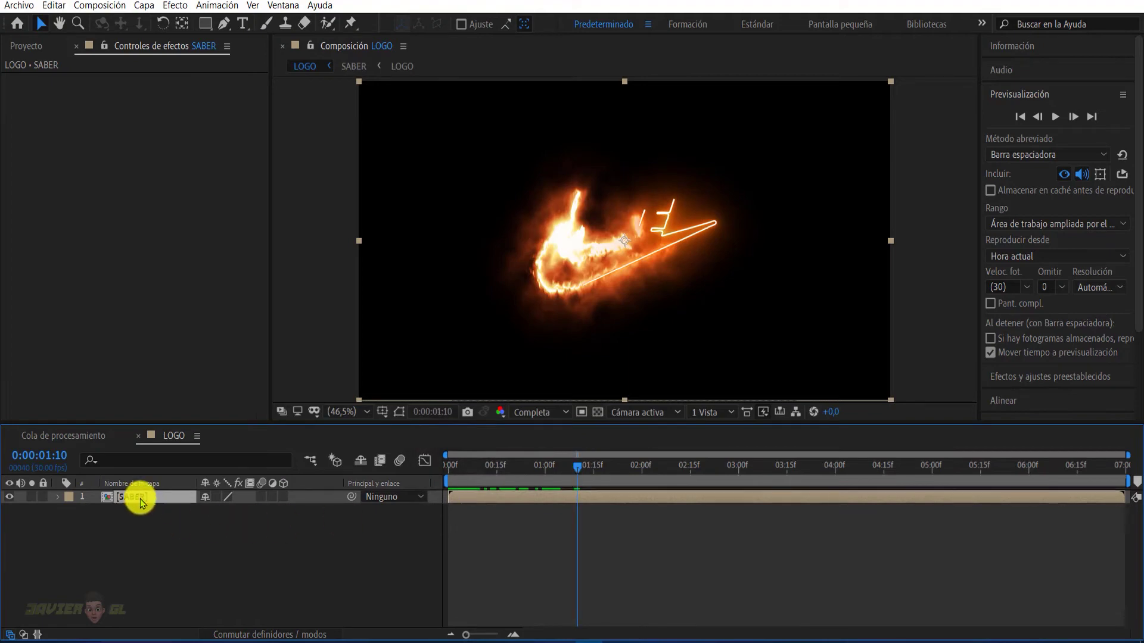
{"action": "right_click", "coordinate": [136, 527]}
Create a solid layer named BG and place it below the SABER layer
{"action": "mouse_move", "coordinate": [340, 382]}
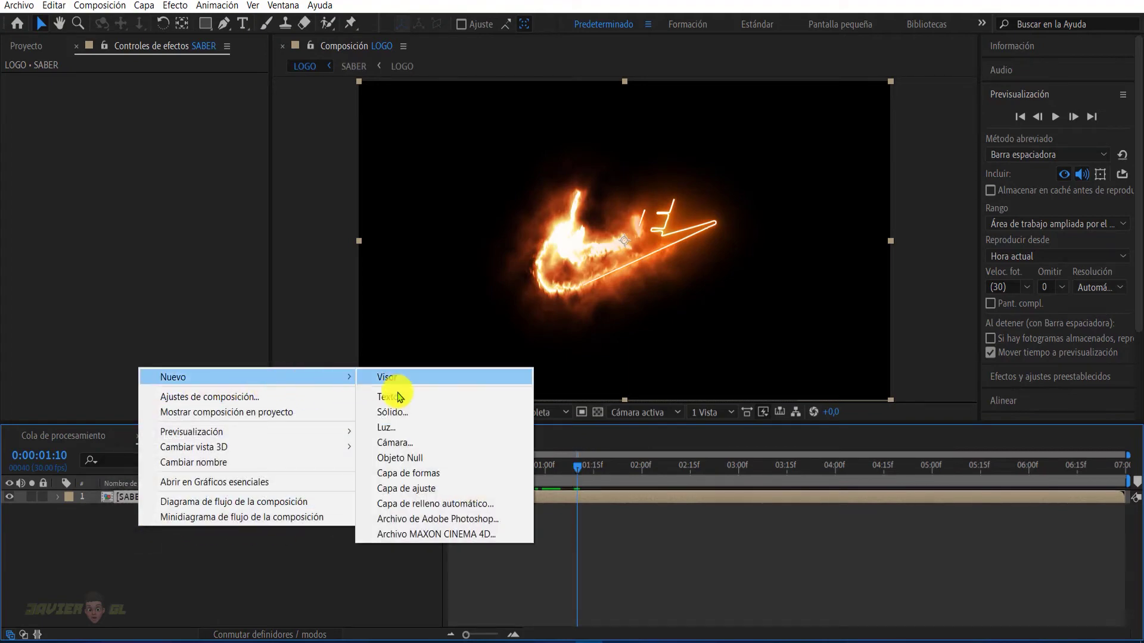
{"action": "left_click", "coordinate": [396, 412]}
{"action": "type", "text": "BG"}
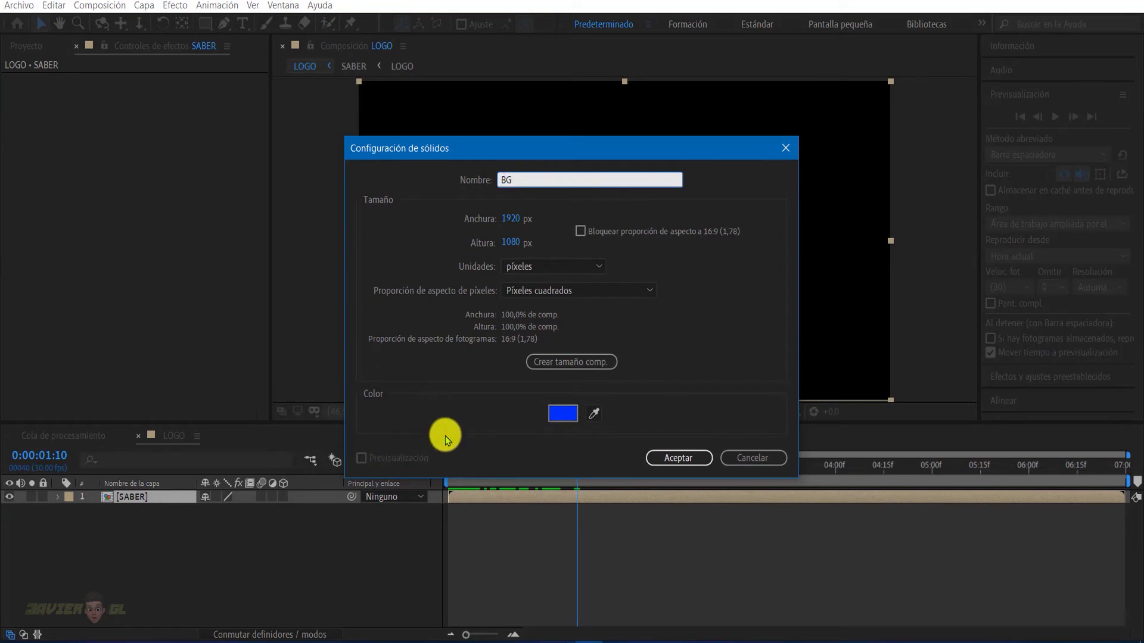
{"action": "left_click", "coordinate": [680, 458]}
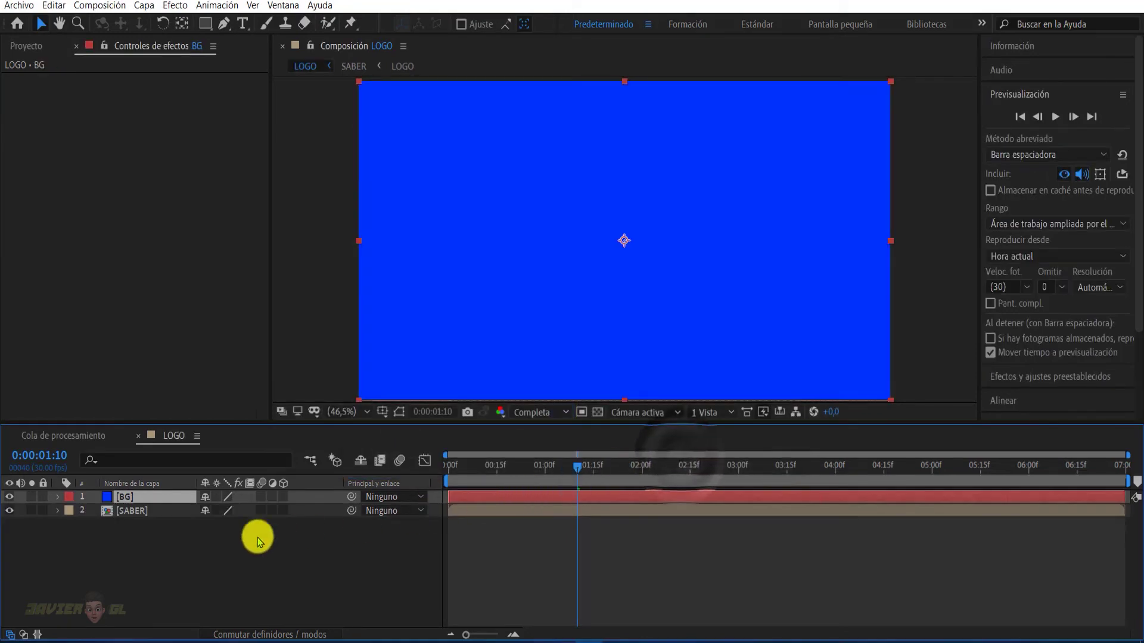
{"action": "left_click_drag", "start_coordinate": [137, 502], "coordinate": [139, 515]}
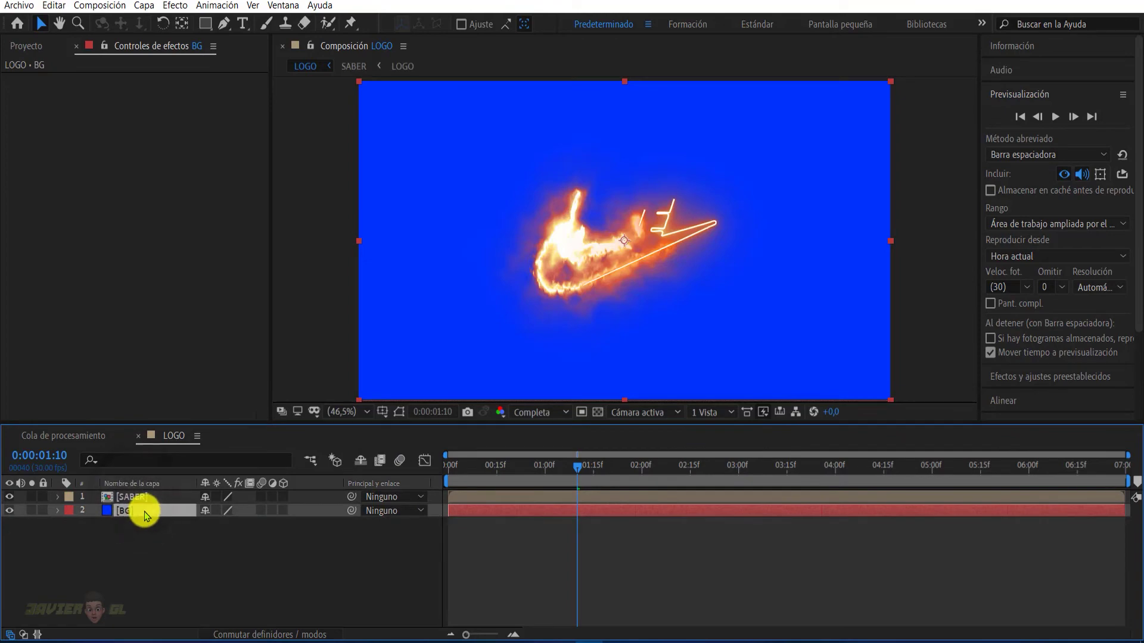
Give BG a radial Gradación de degradado from 900808 red to black, centred above the logo
{"action": "left_click", "coordinate": [174, 5]}
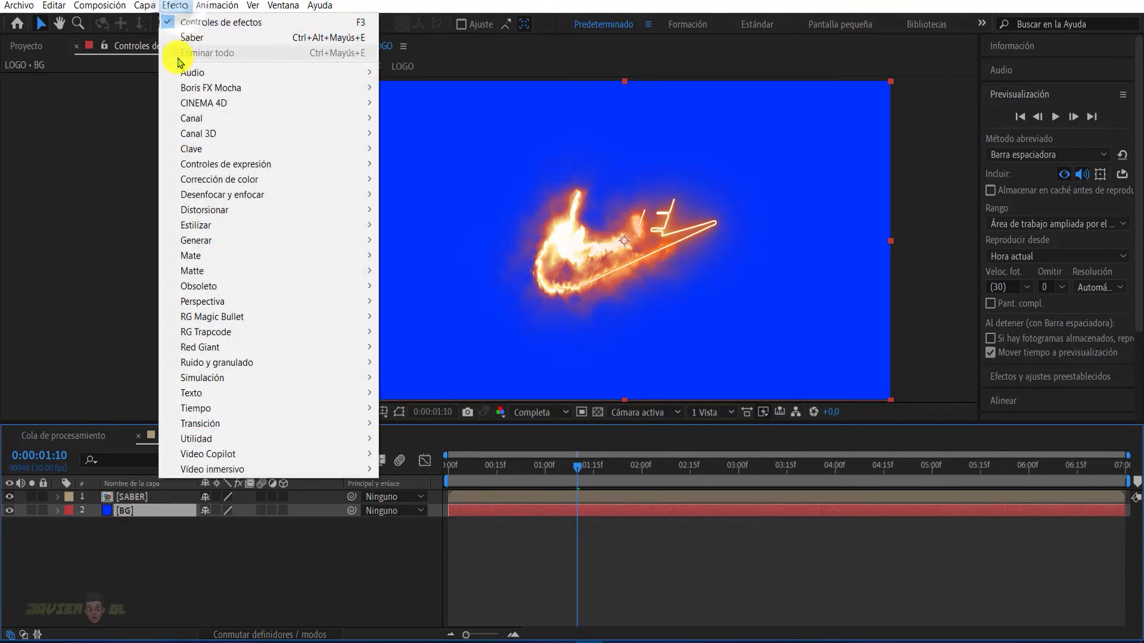
{"action": "mouse_move", "coordinate": [313, 240]}
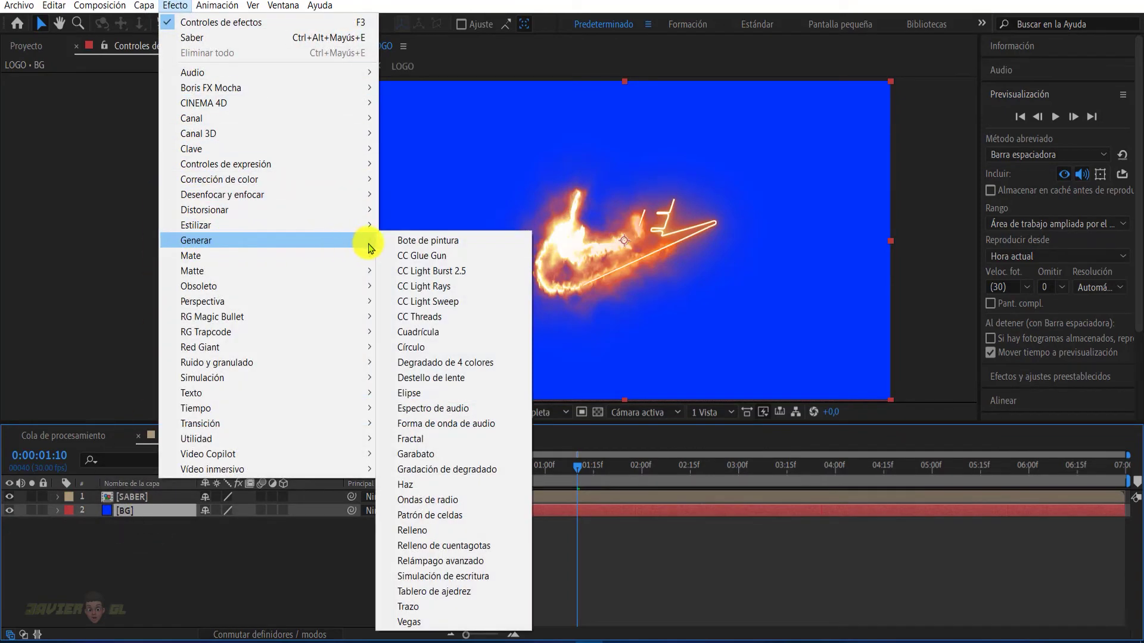
{"action": "left_click", "coordinate": [421, 469]}
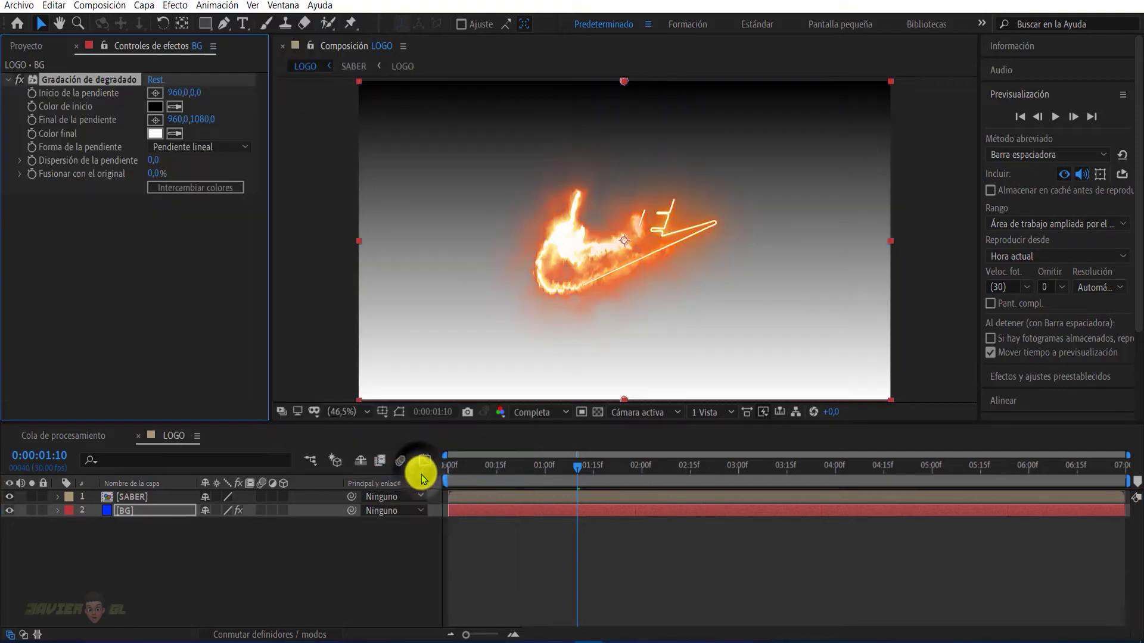
{"action": "left_click", "coordinate": [225, 187]}
{"action": "left_click", "coordinate": [230, 147]}
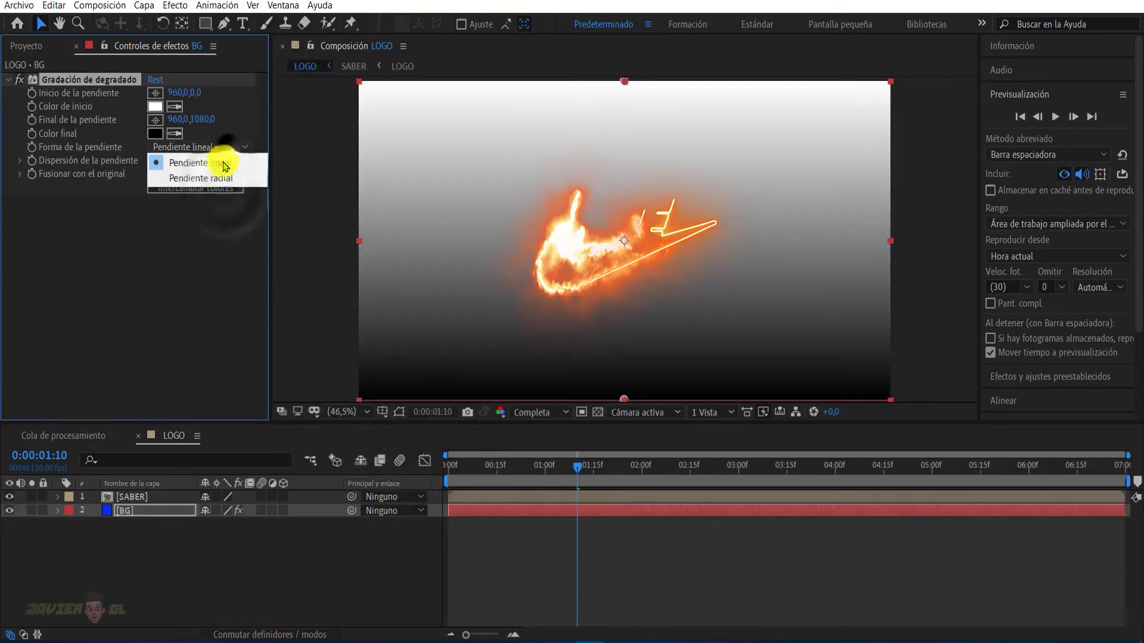
{"action": "left_click", "coordinate": [208, 177]}
{"action": "left_click", "coordinate": [155, 106]}
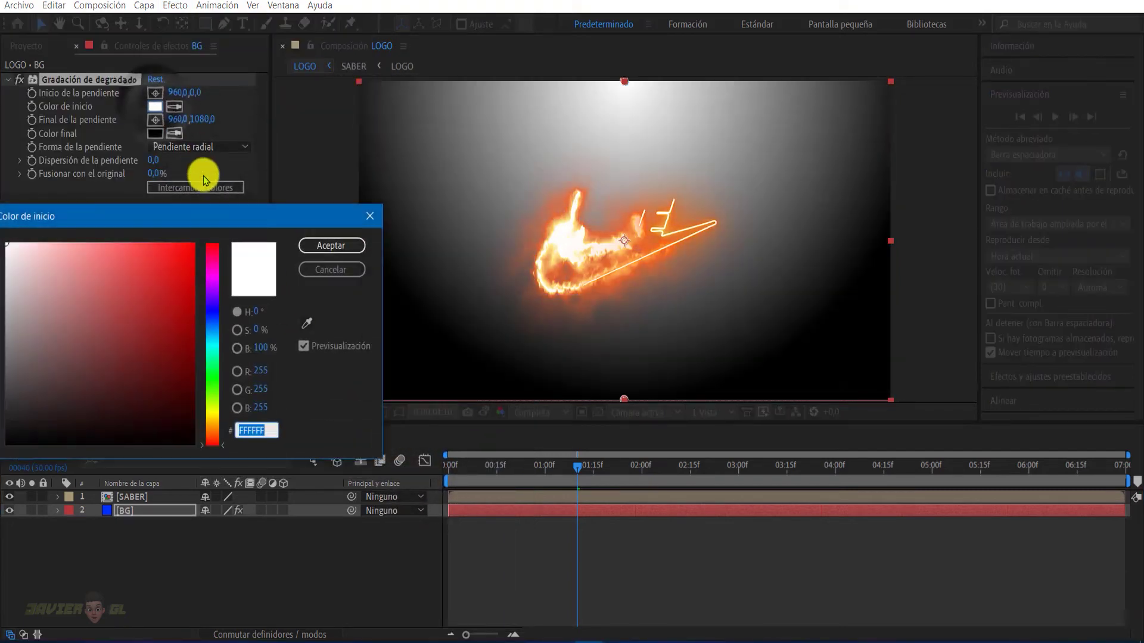
{"action": "left_click", "coordinate": [184, 330]}
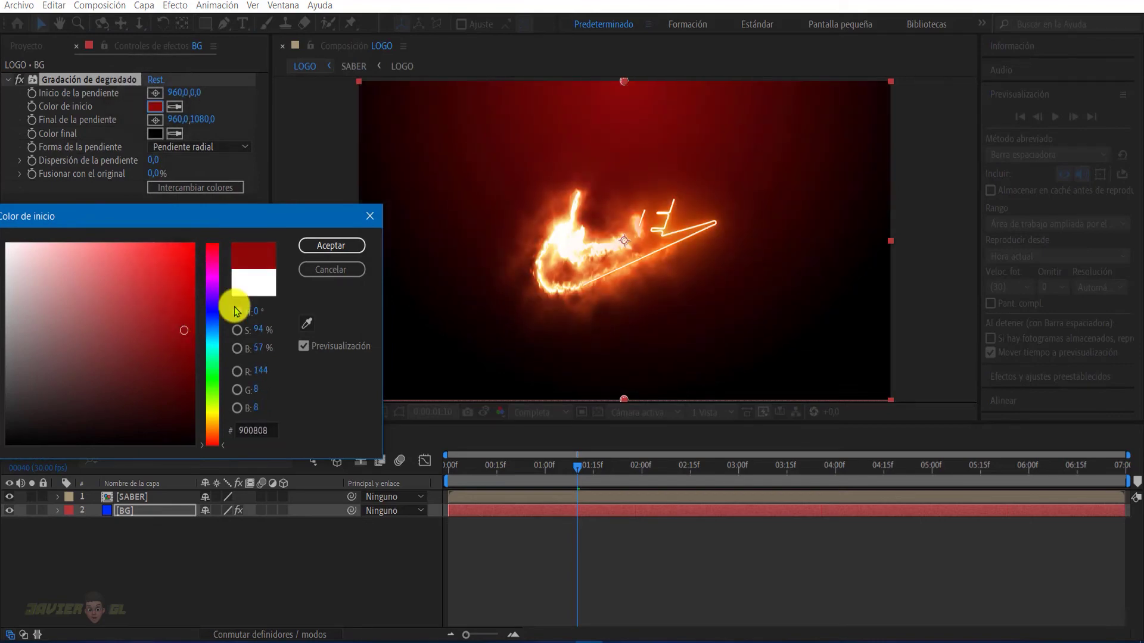
{"action": "left_click", "coordinate": [315, 257]}
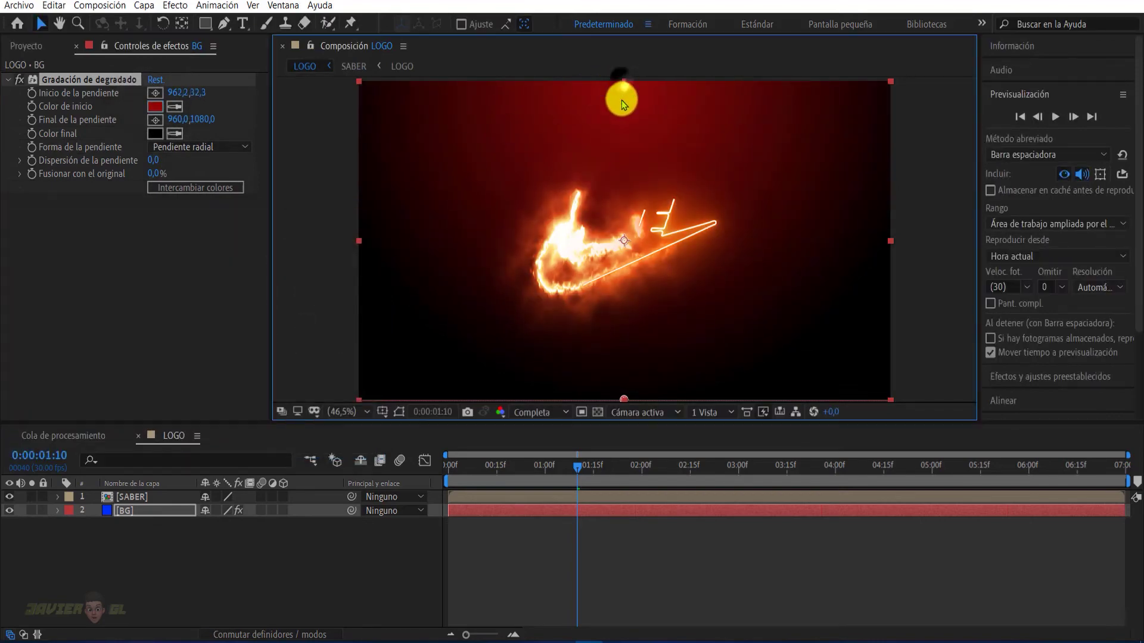
{"action": "left_click_drag", "start_coordinate": [621, 80], "coordinate": [610, 241]}
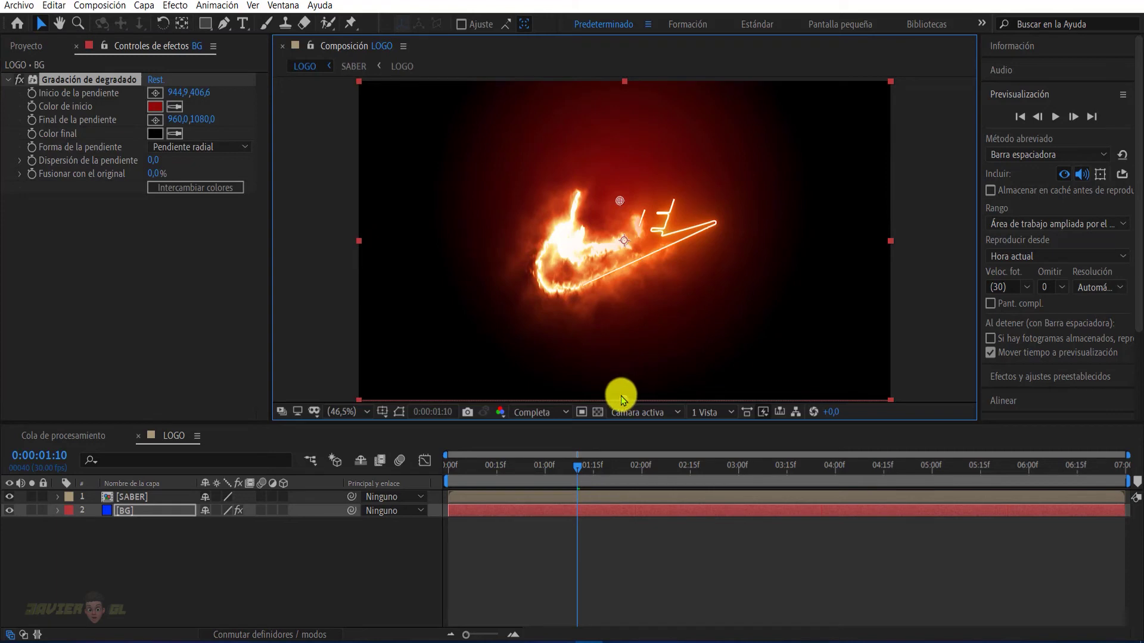
{"action": "left_click_drag", "start_coordinate": [620, 396], "coordinate": [809, 262]}
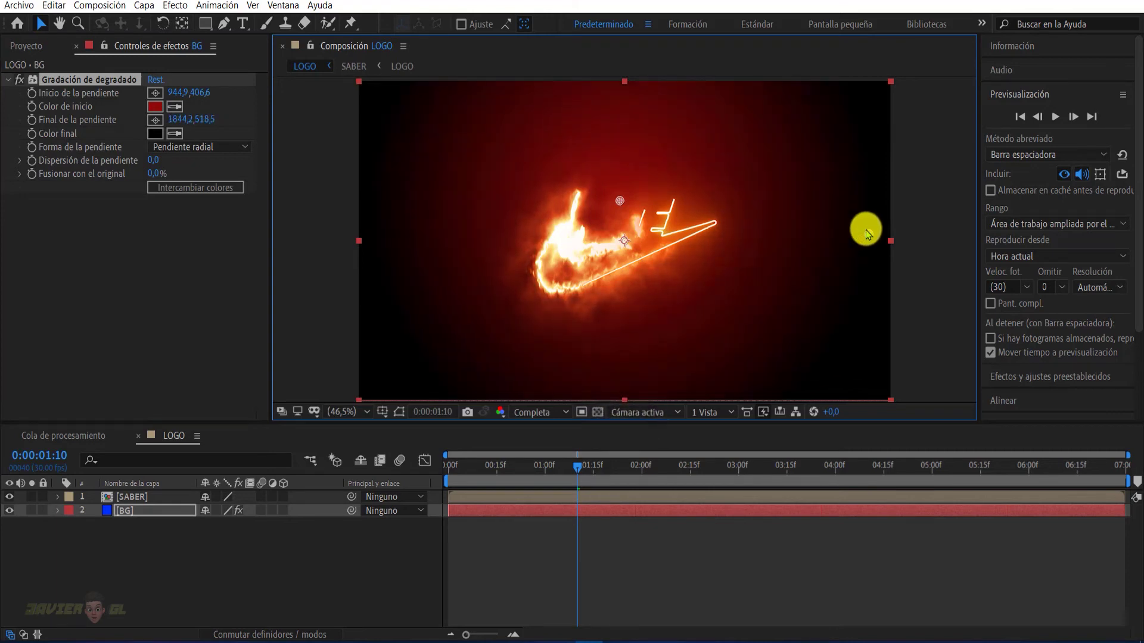
{"action": "left_click", "coordinate": [132, 498]}
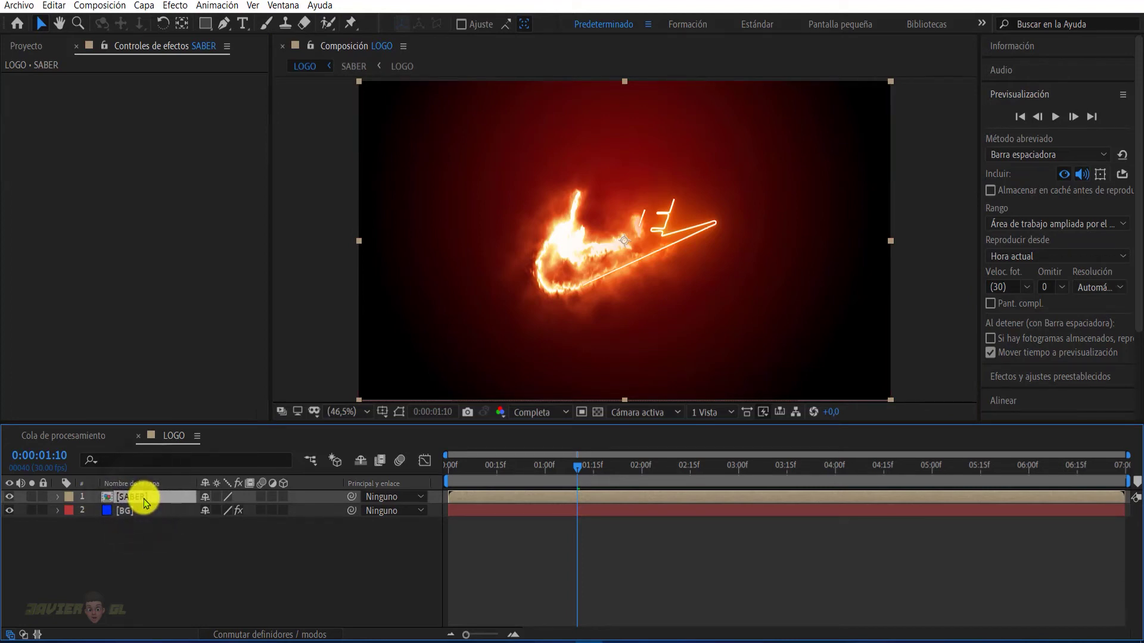
Duplicate SABER, make both layers 3D, and tilt the lower copy 119° on X
{"action": "key", "text": "ctrl+d"}
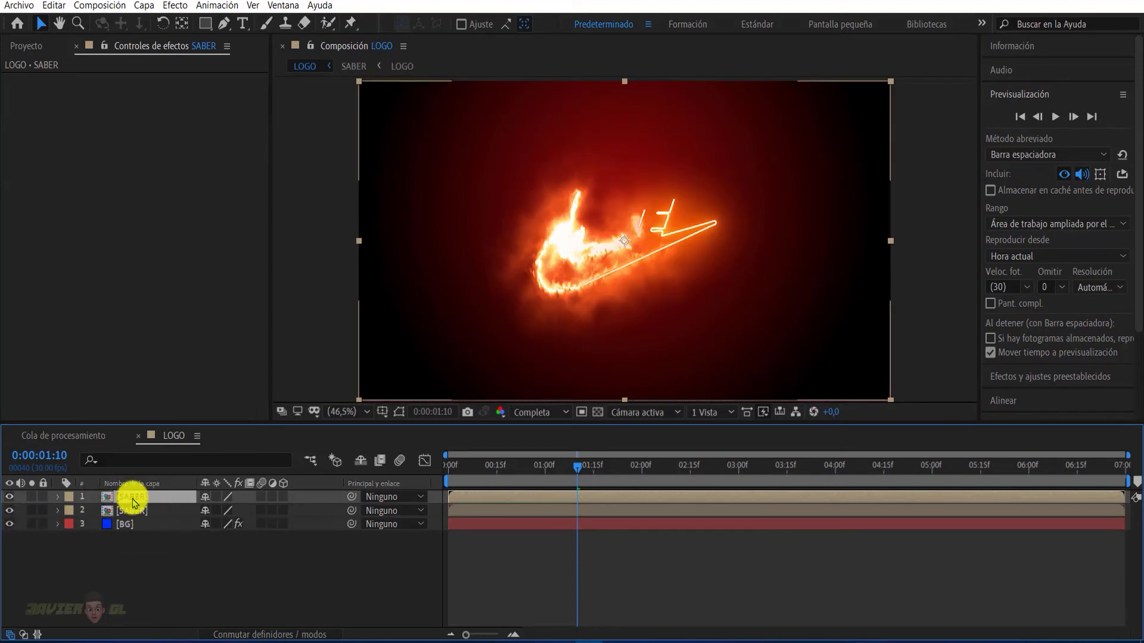
{"action": "left_click", "coordinate": [143, 511]}
{"action": "left_click", "coordinate": [283, 510]}
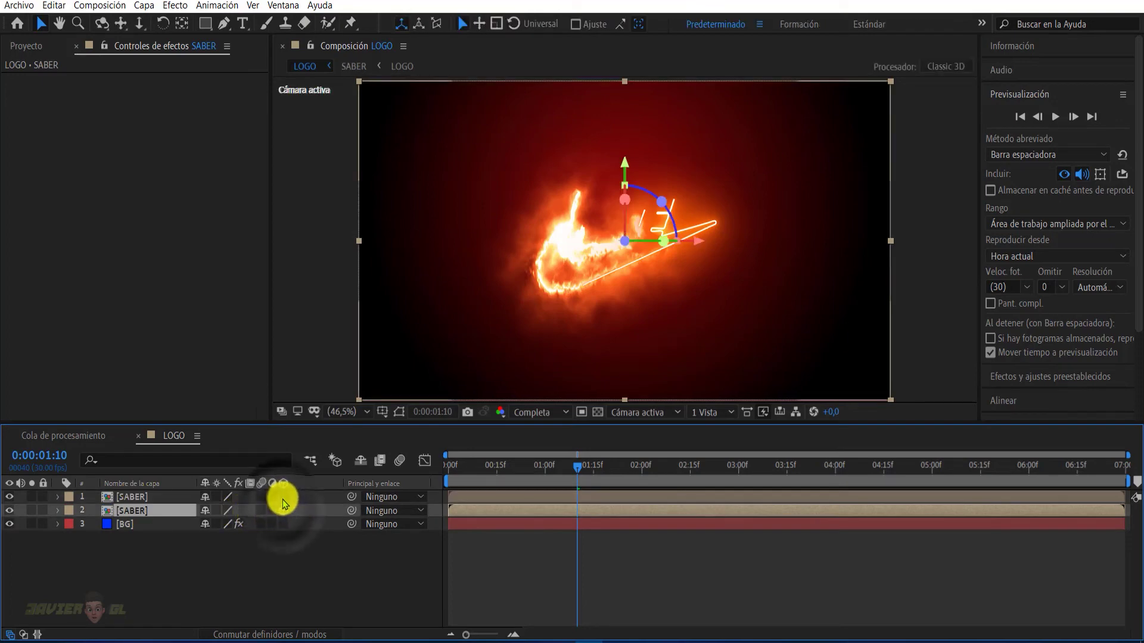
{"action": "left_click", "coordinate": [282, 497]}
{"action": "key", "text": "r"}
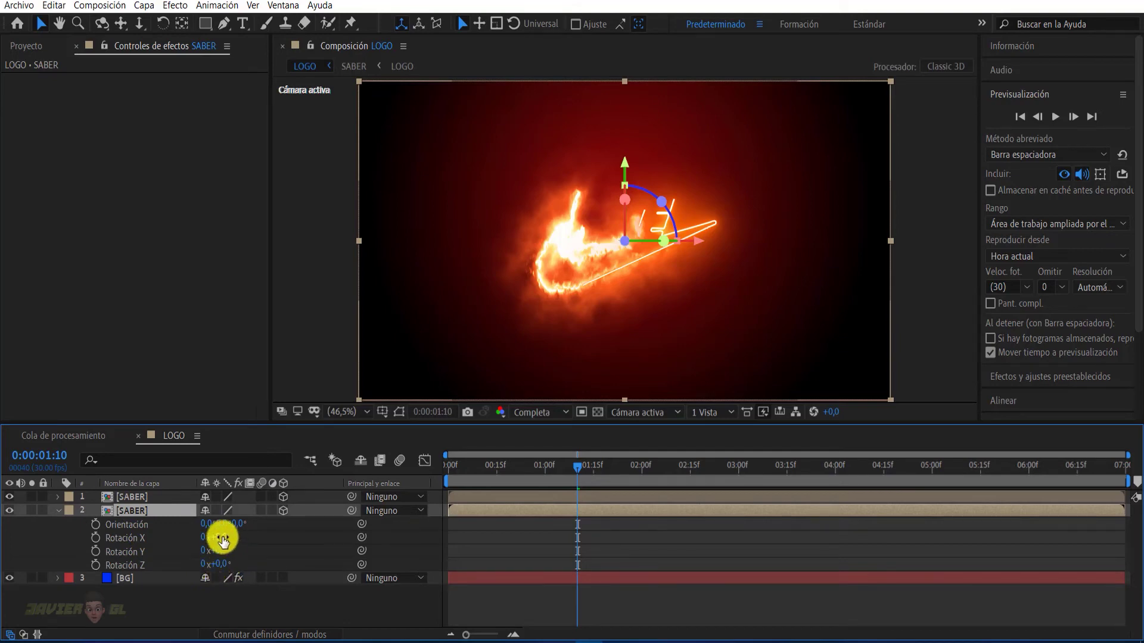
{"action": "left_click", "coordinate": [261, 539]}
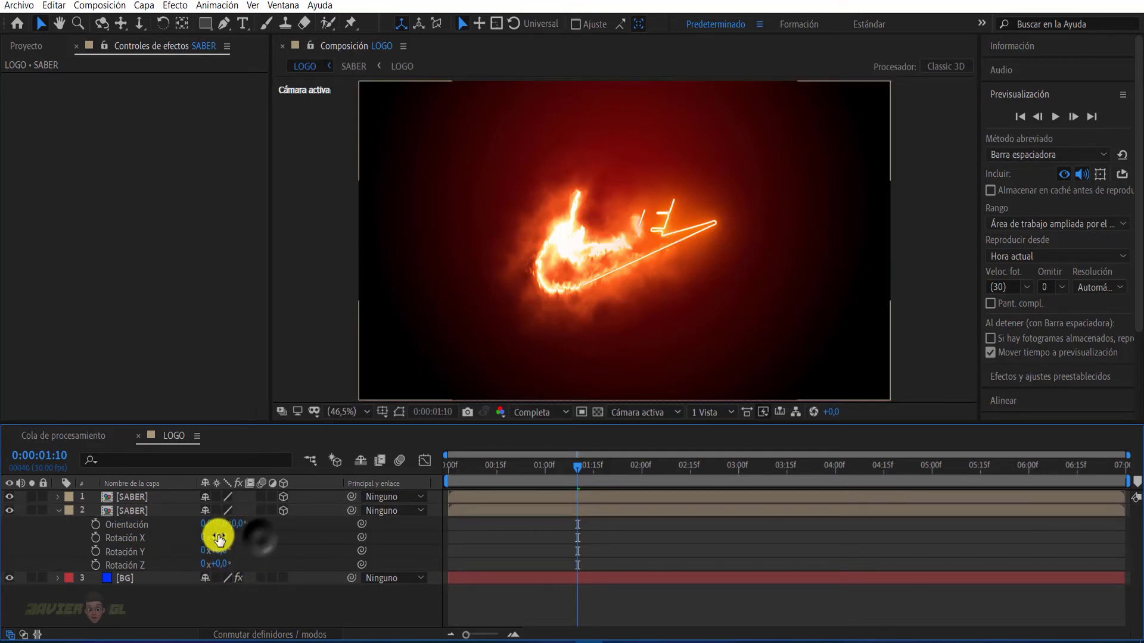
{"action": "left_click_drag", "start_coordinate": [224, 538], "coordinate": [314, 541]}
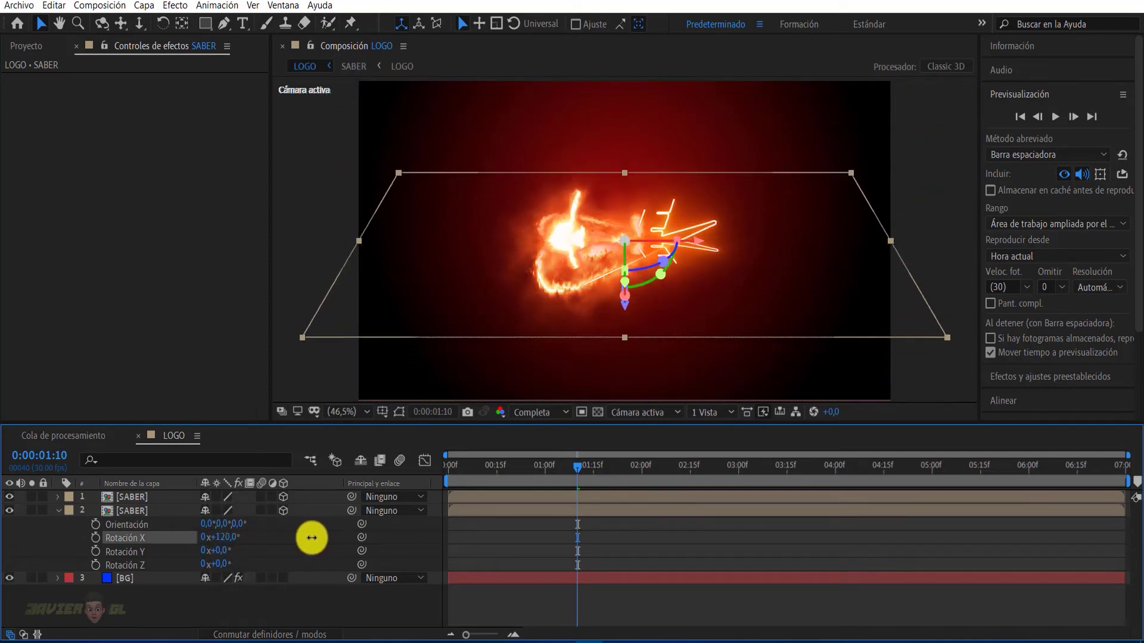
Move the tilted copy beneath the logo as a reflection and collapse its properties
{"action": "left_click_drag", "start_coordinate": [623, 308], "coordinate": [625, 440]}
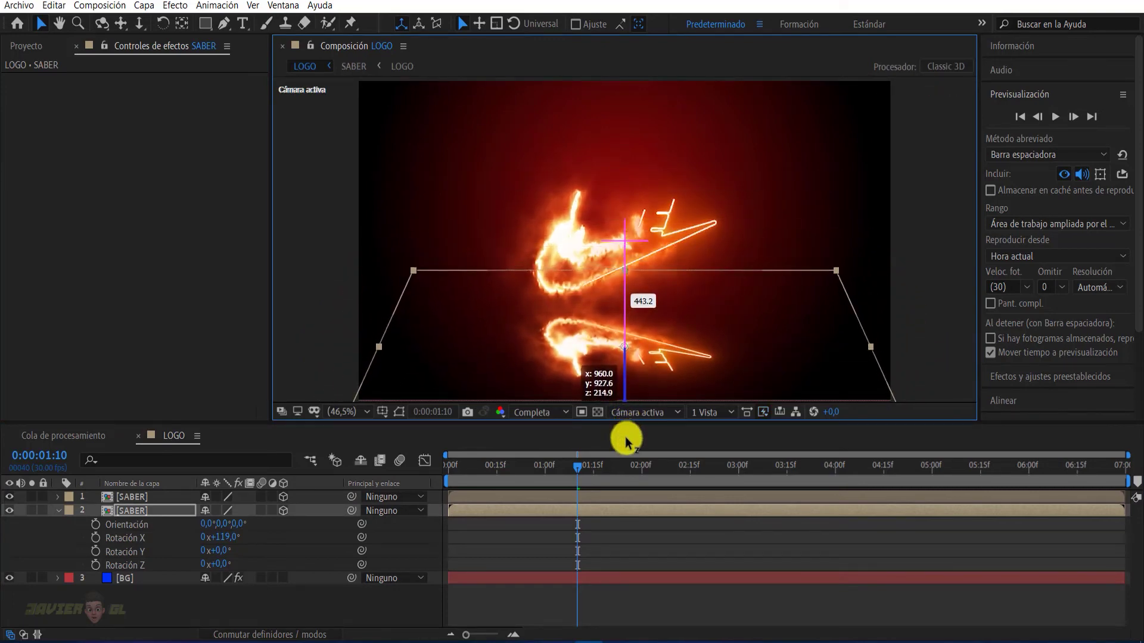
{"action": "left_click_drag", "start_coordinate": [626, 439], "coordinate": [626, 440]}
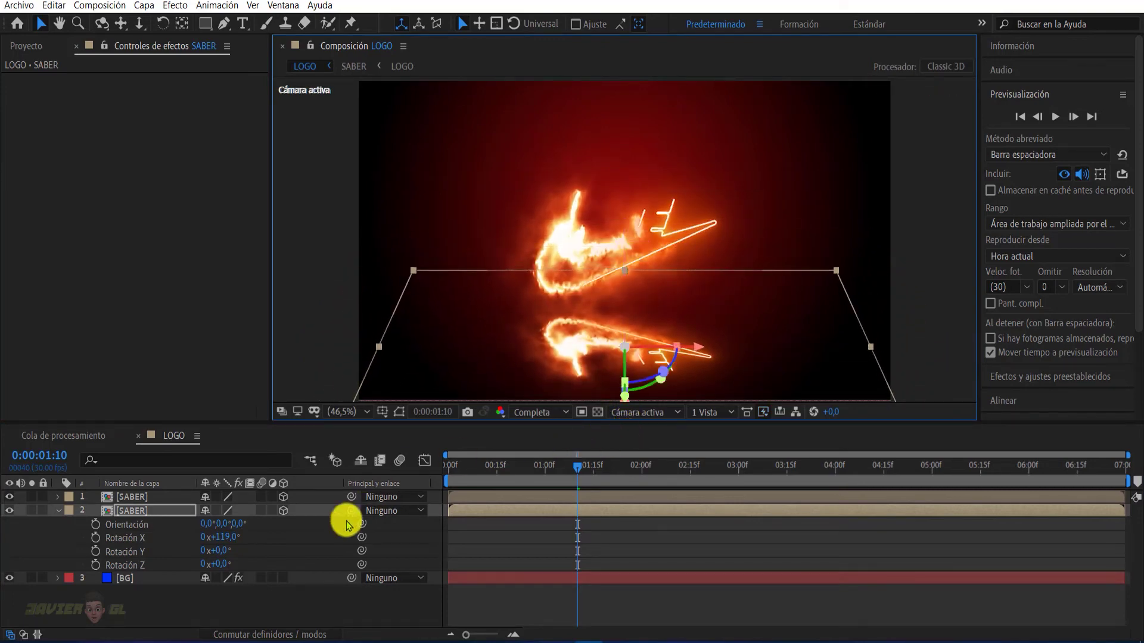
{"action": "left_click", "coordinate": [58, 511]}
{"action": "left_click", "coordinate": [145, 517]}
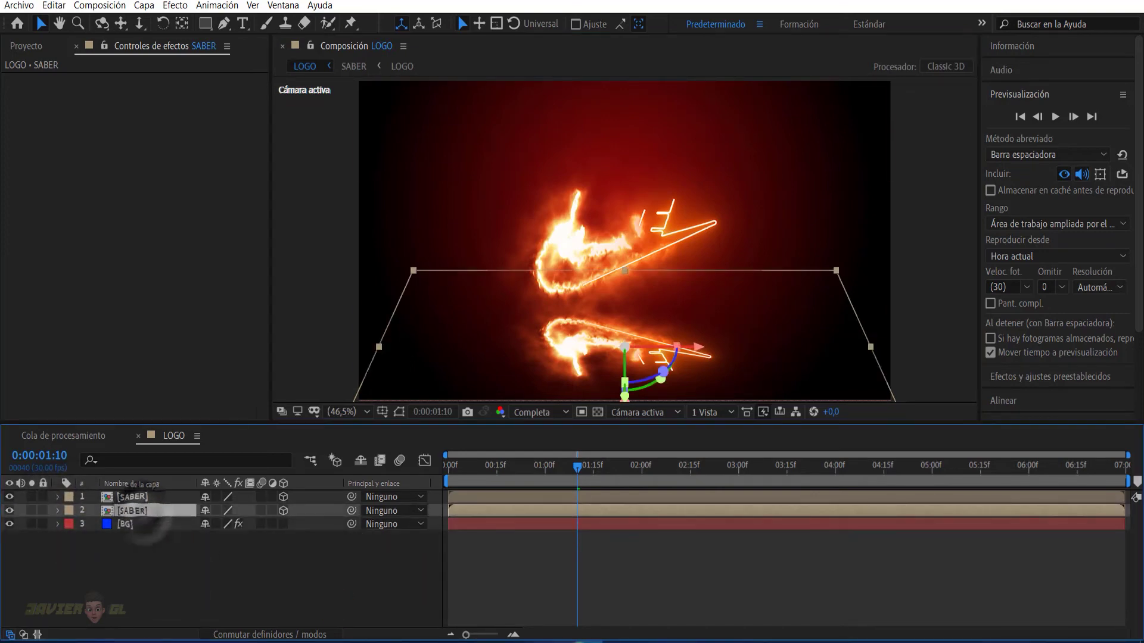
{"action": "key", "text": "ctrl+space"}
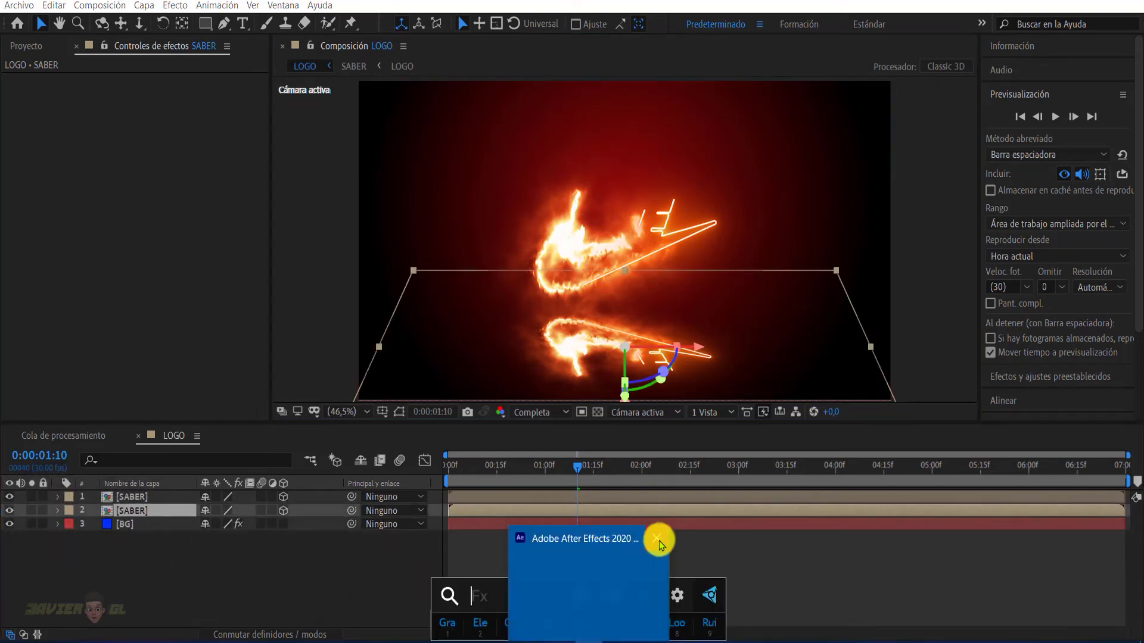
{"action": "left_click", "coordinate": [657, 539]}
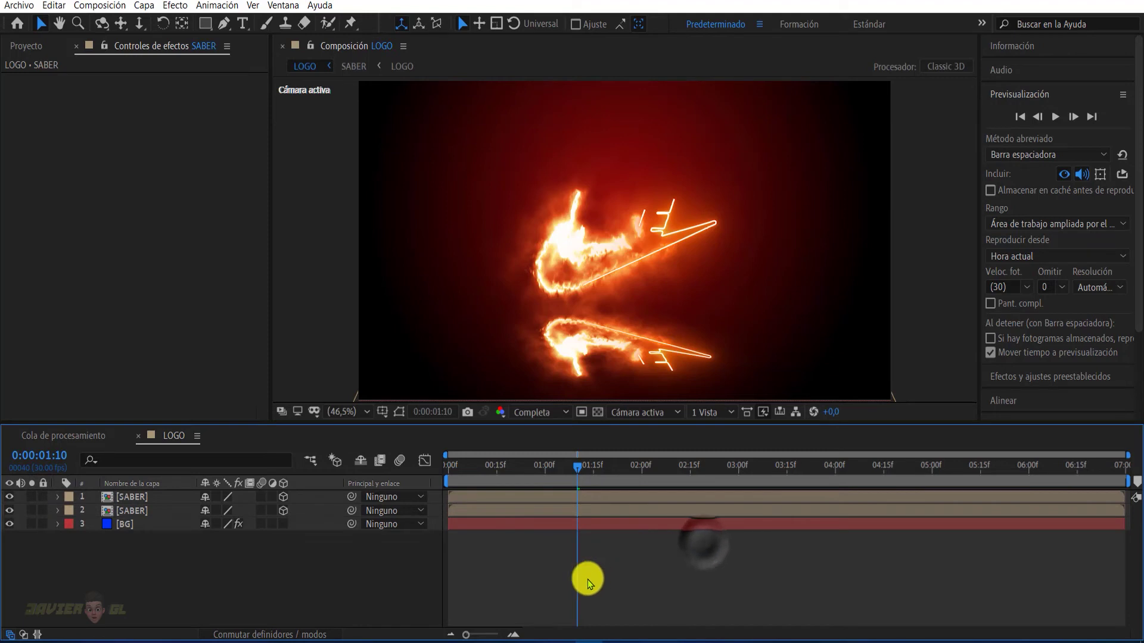
{"action": "left_click", "coordinate": [136, 512]}
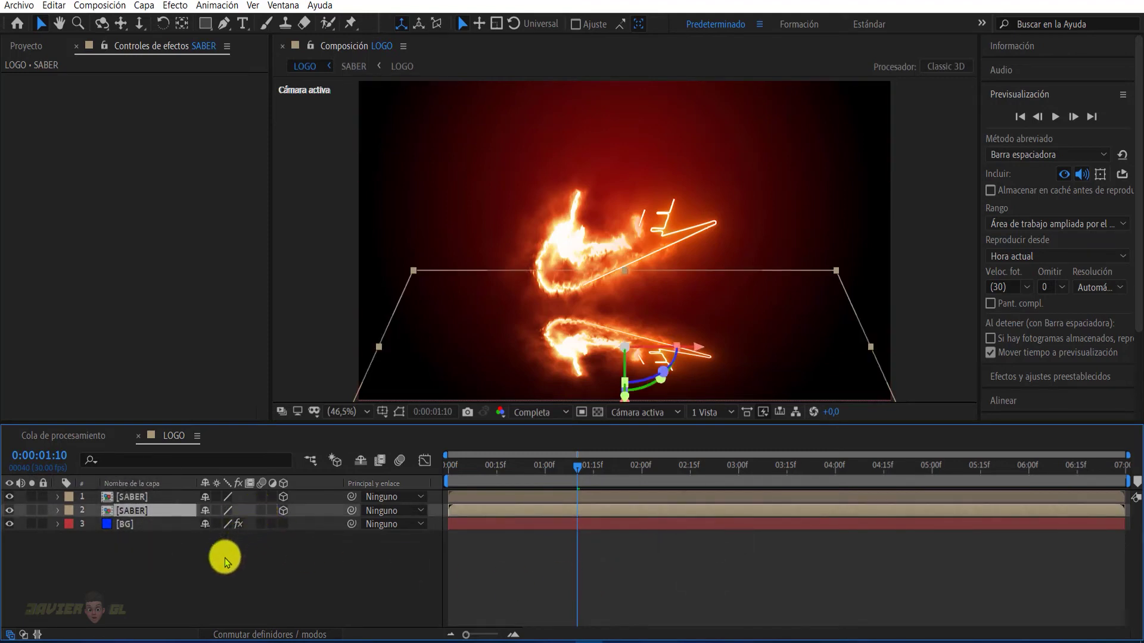
Add Desenfoque gaussiano to the reflection with blurriness 57,4
{"action": "key", "text": "ctrl+space"}
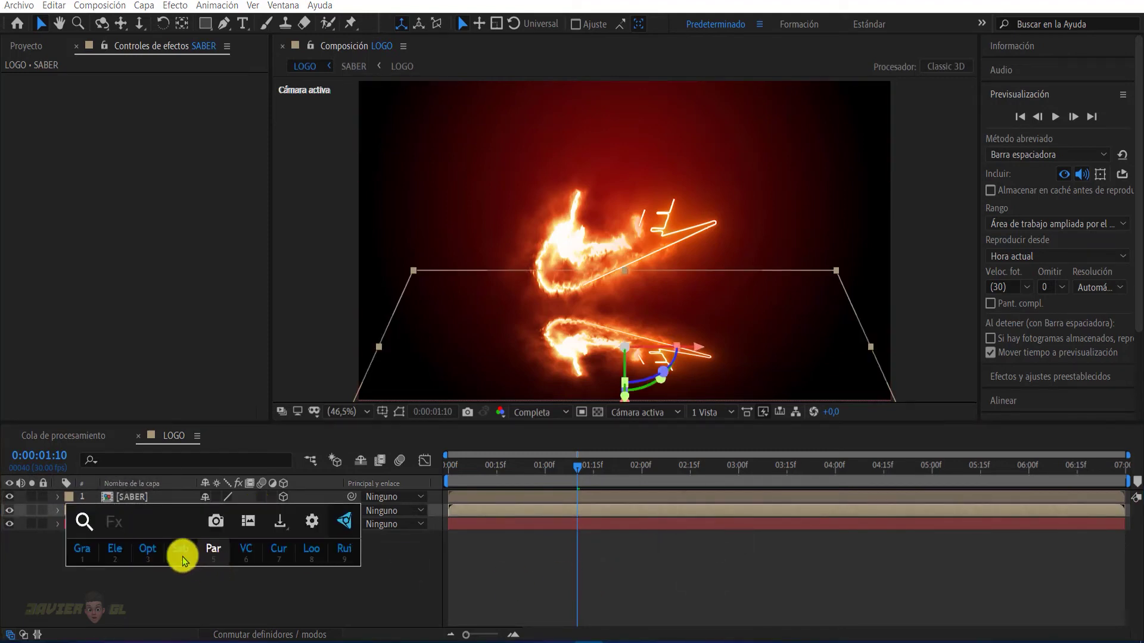
{"action": "type", "text": "g"}
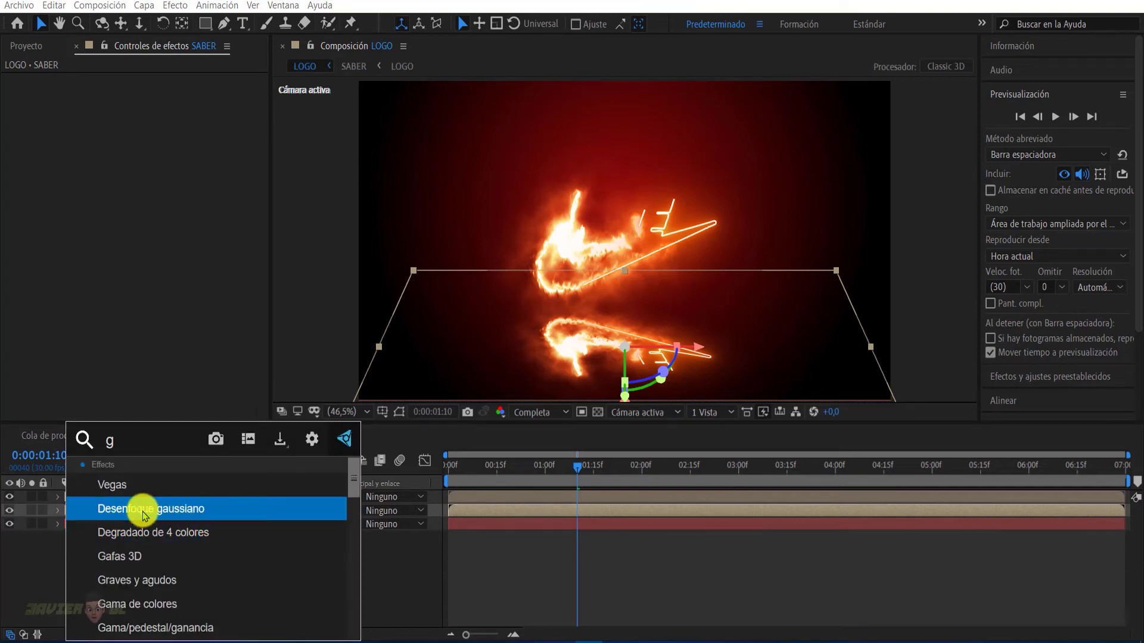
{"action": "left_click", "coordinate": [137, 516]}
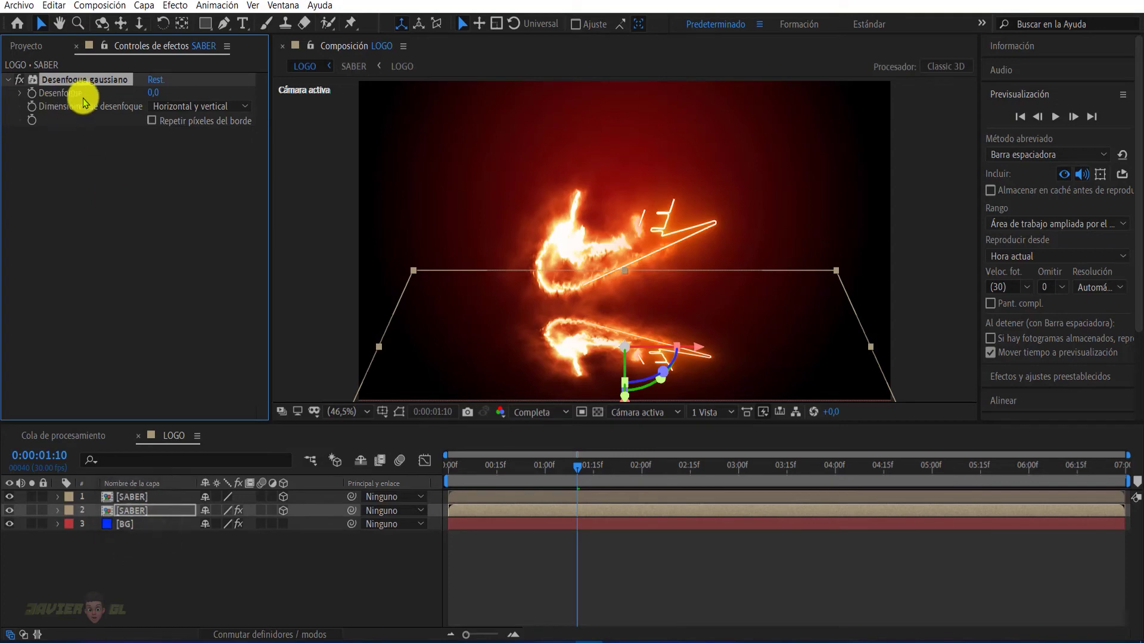
{"action": "left_click_drag", "start_coordinate": [150, 92], "coordinate": [345, 139]}
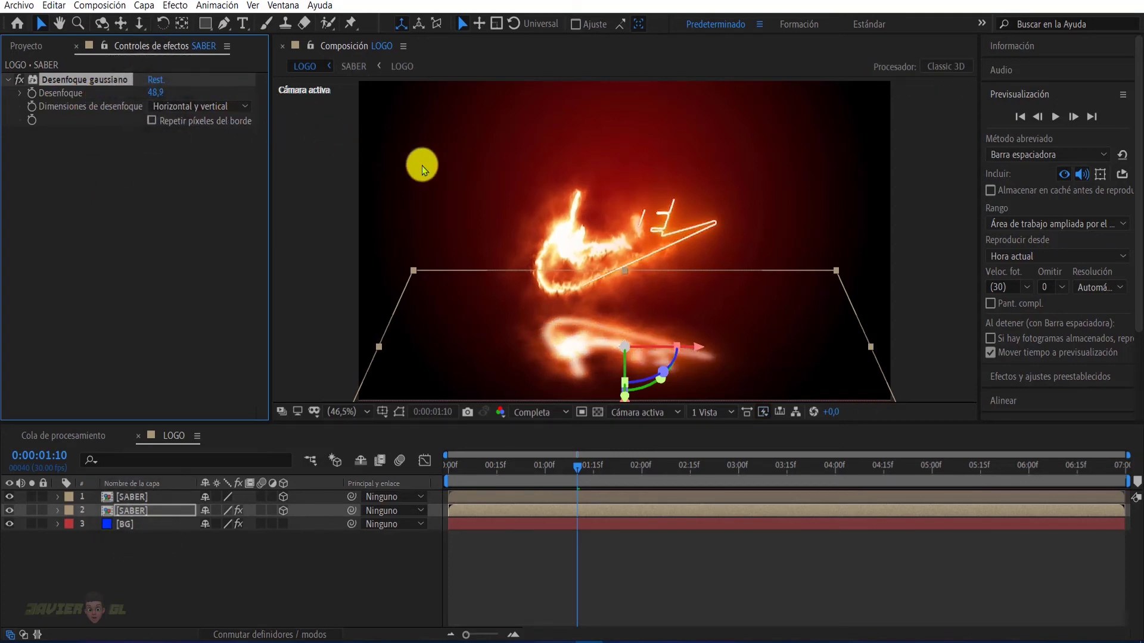
{"action": "left_click_drag", "start_coordinate": [156, 95], "coordinate": [200, 103]}
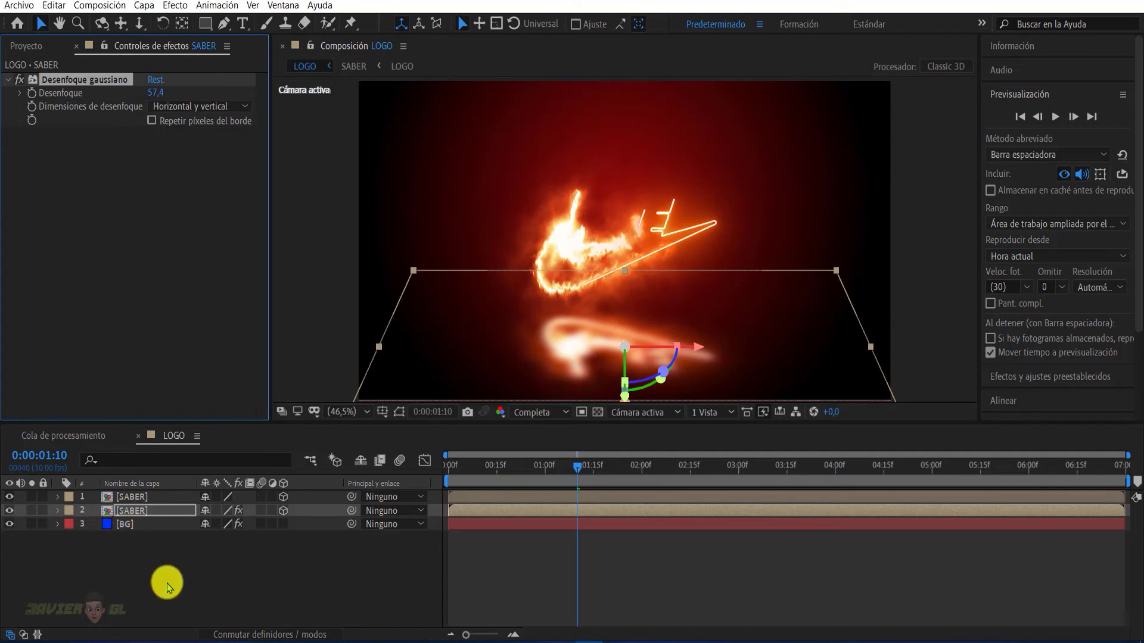
{"action": "left_click", "coordinate": [154, 516]}
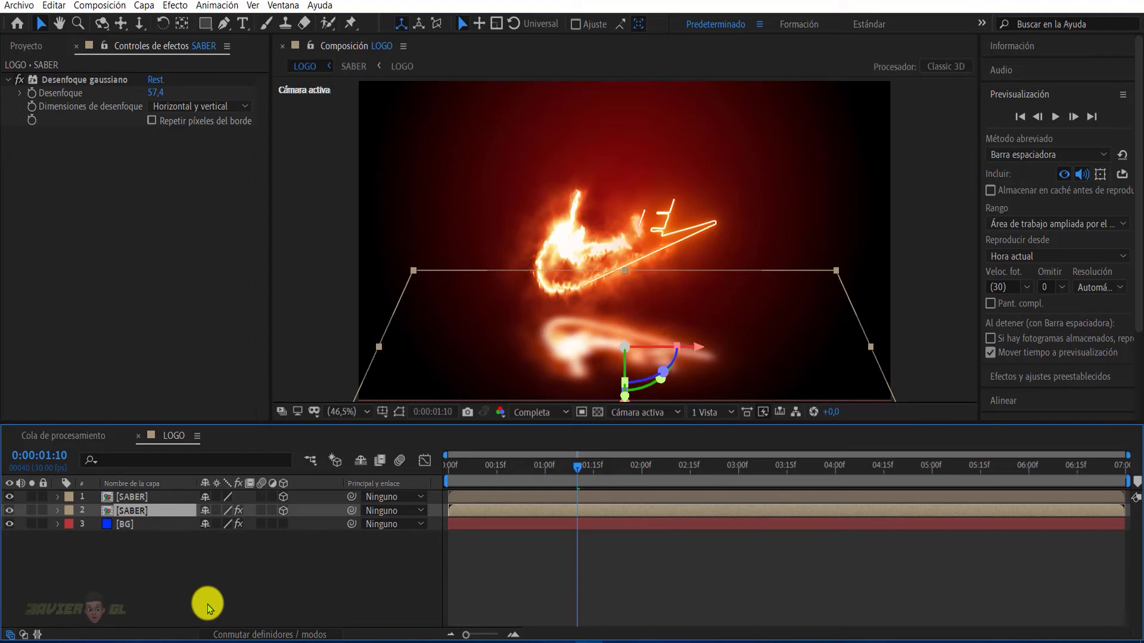
Add CC Radial Fast Blur at Amount 87, then select both SABER layers
{"action": "key", "text": "ctrl+space"}
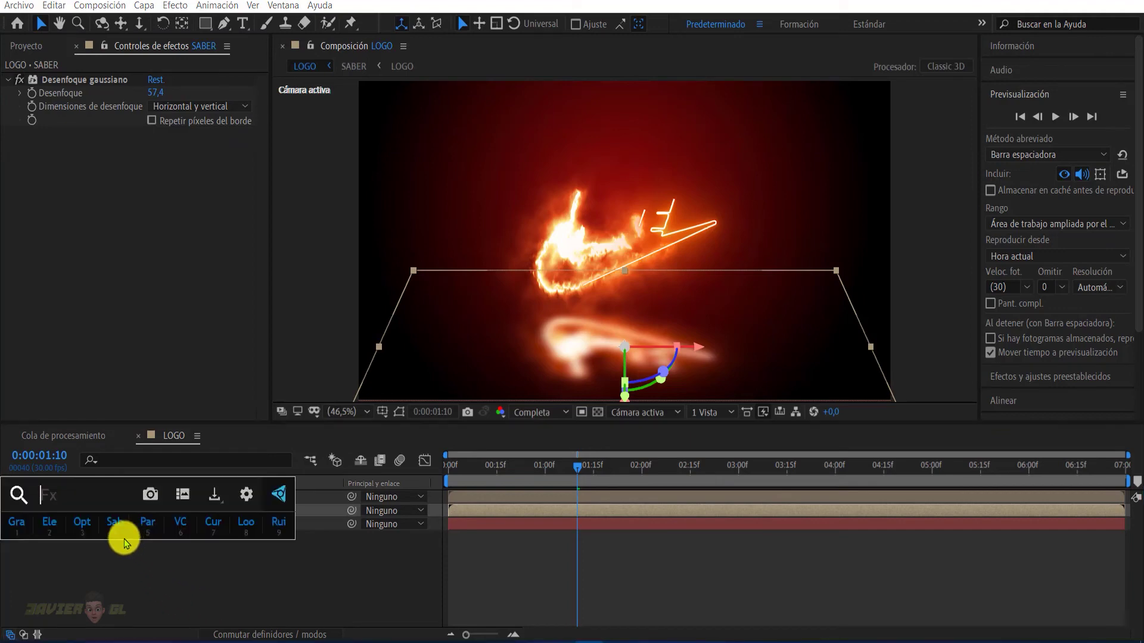
{"action": "type", "text": "cc"}
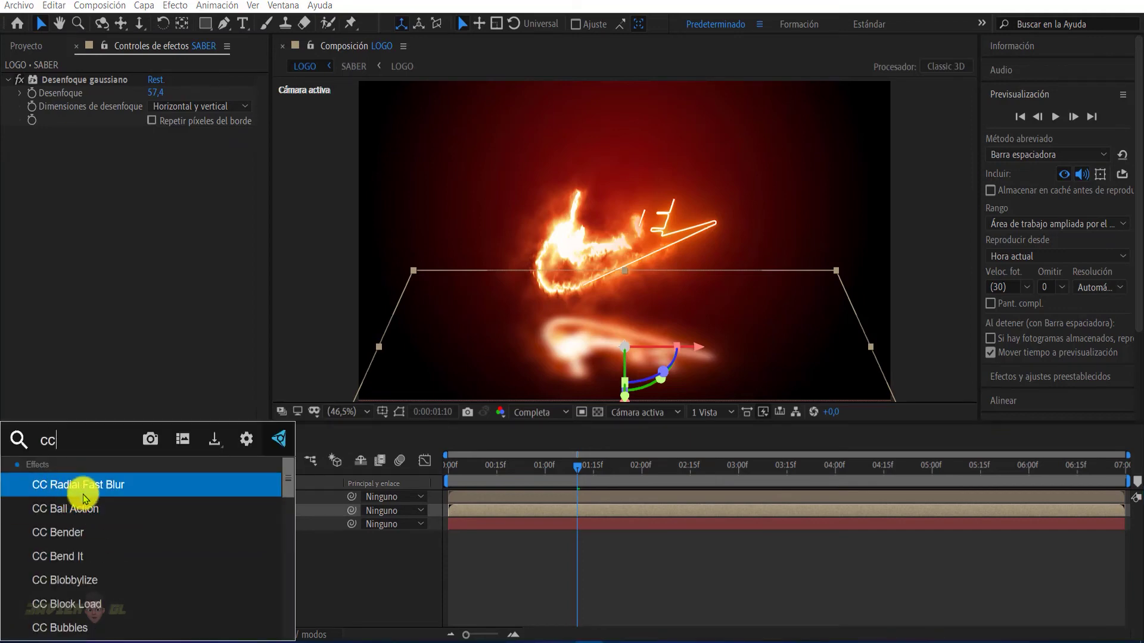
{"action": "left_click", "coordinate": [70, 492]}
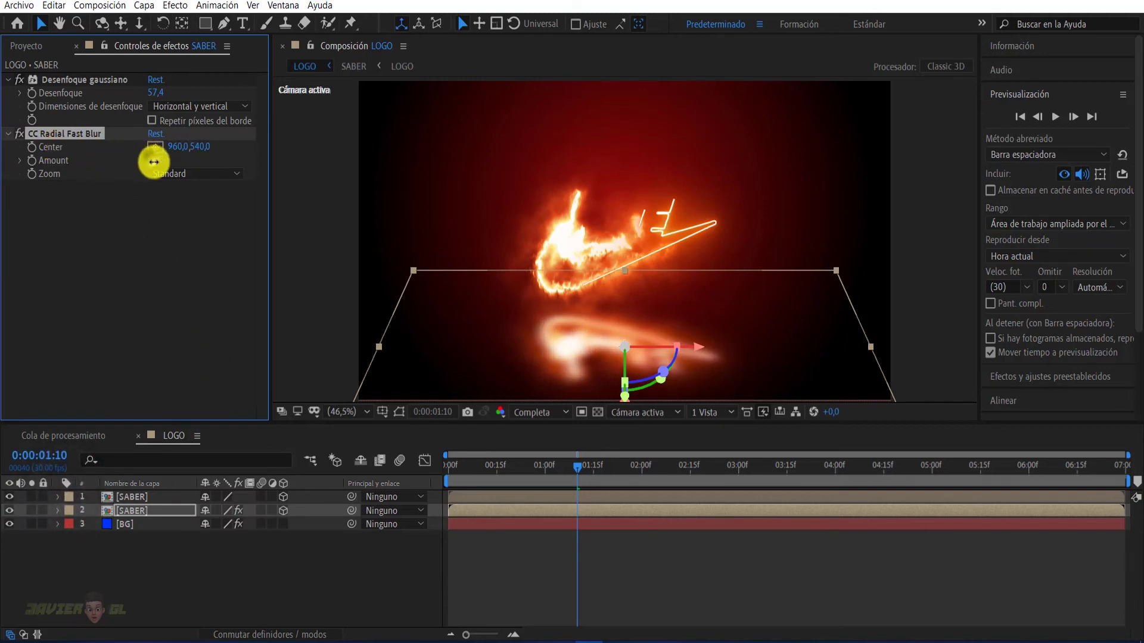
{"action": "left_click_drag", "start_coordinate": [153, 161], "coordinate": [193, 173]}
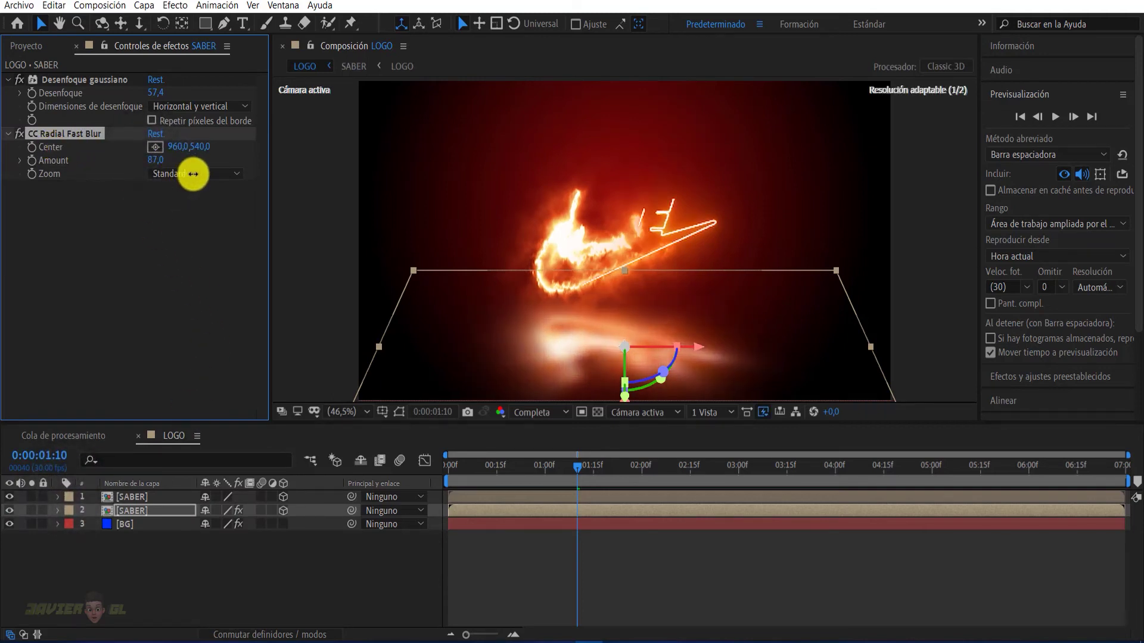
{"action": "left_click", "coordinate": [172, 281]}
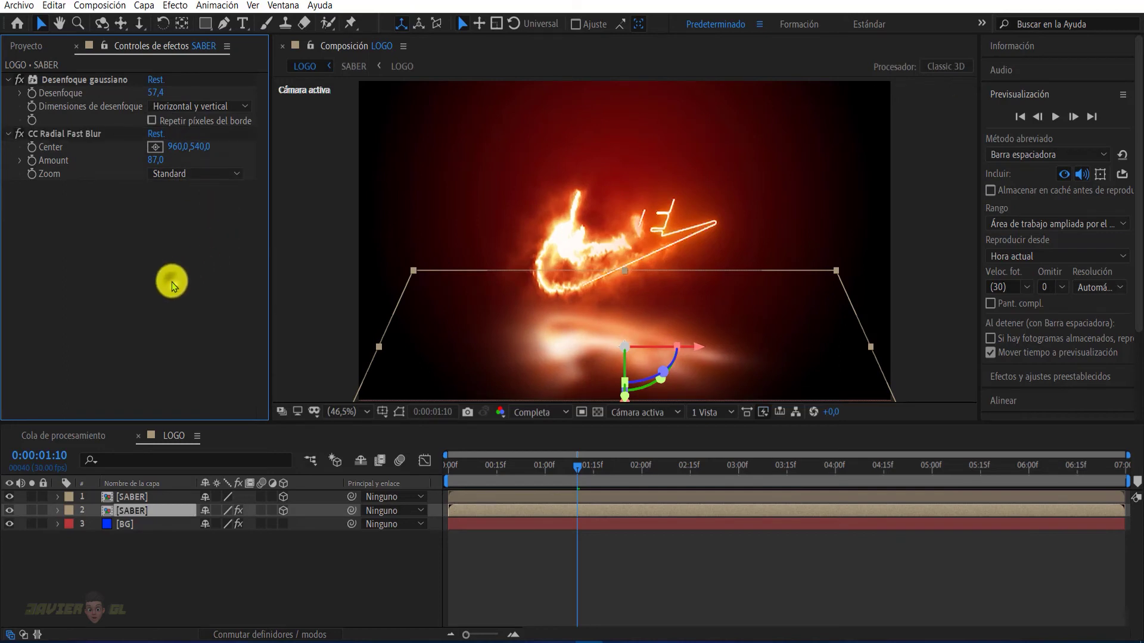
{"action": "left_click", "coordinate": [140, 502]}
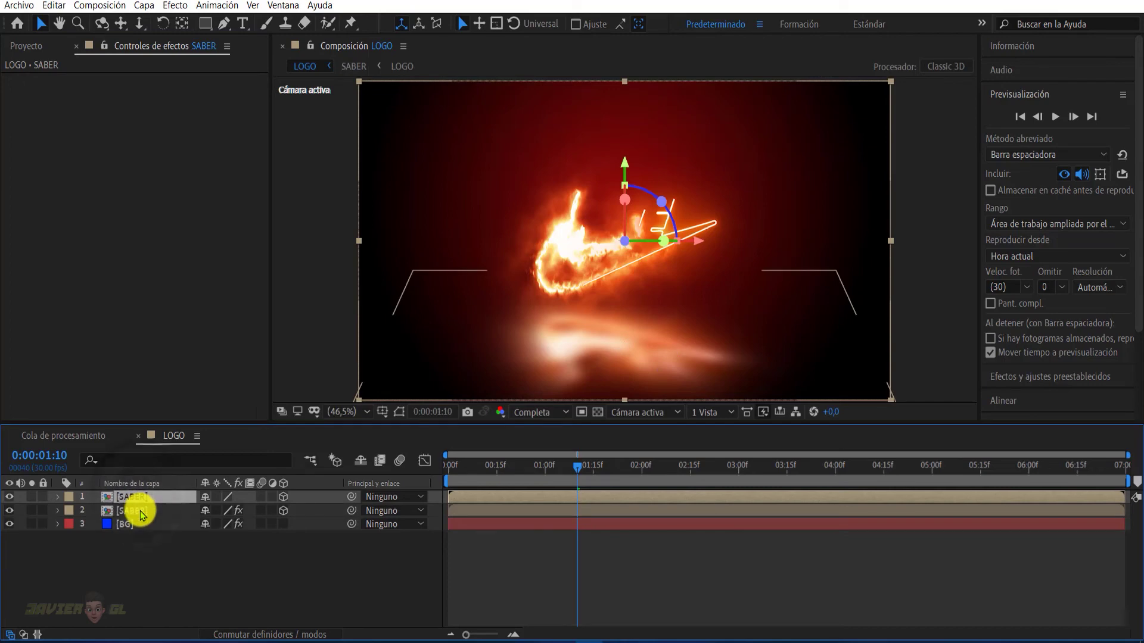
{"action": "left_click", "coordinate": [139, 513], "text": "shift"}
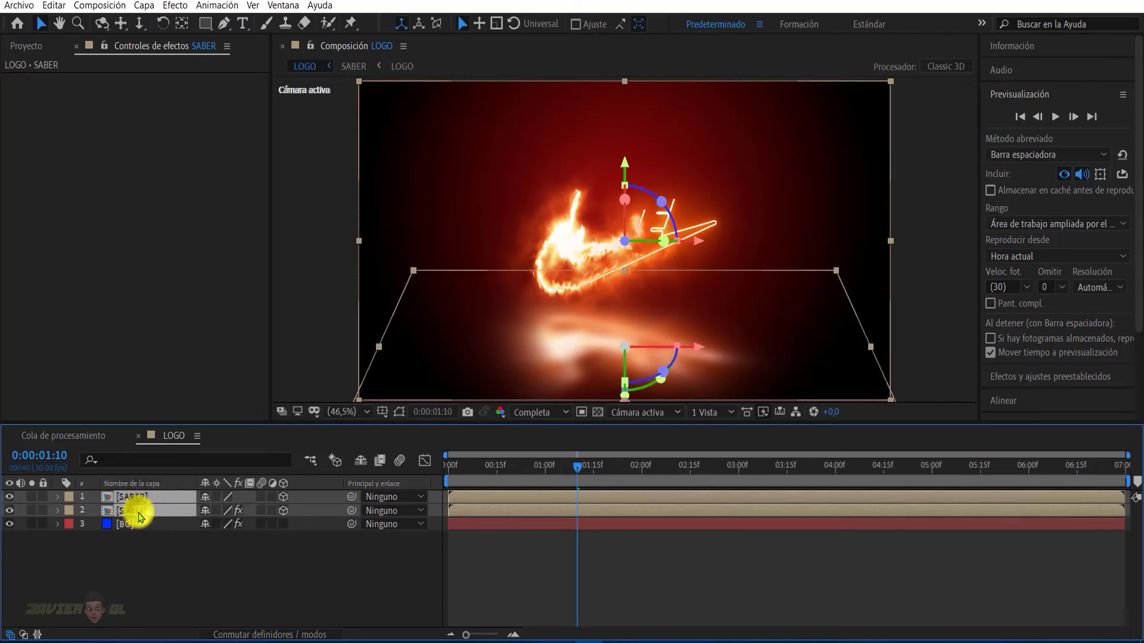
Precompose both SABER layers into a precomp named saber
{"action": "right_click", "coordinate": [136, 509]}
{"action": "left_click", "coordinate": [161, 426]}
{"action": "type", "text": "saber"}
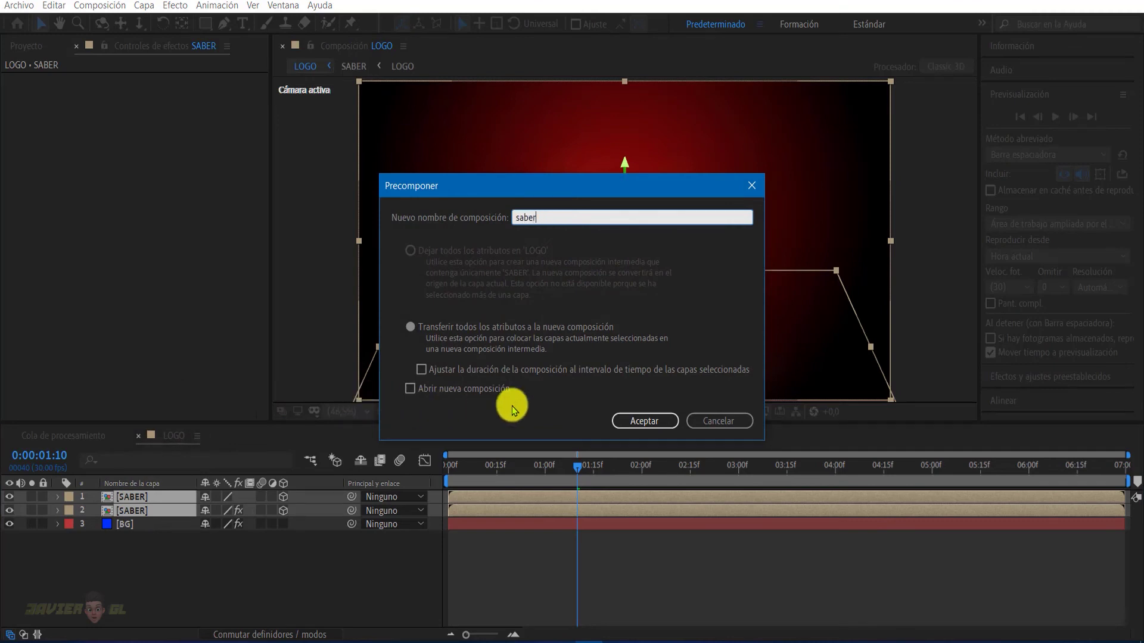
{"action": "left_click", "coordinate": [615, 420]}
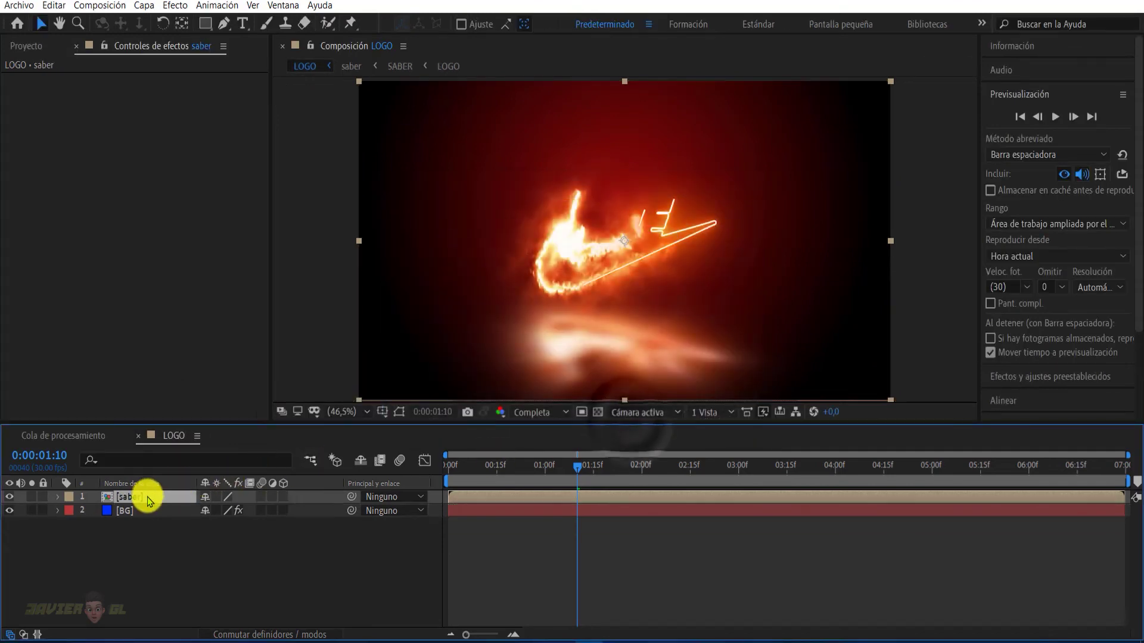
Apply Tritono to saber with deep red AD000B midtones
{"action": "key", "text": "ctrl+space"}
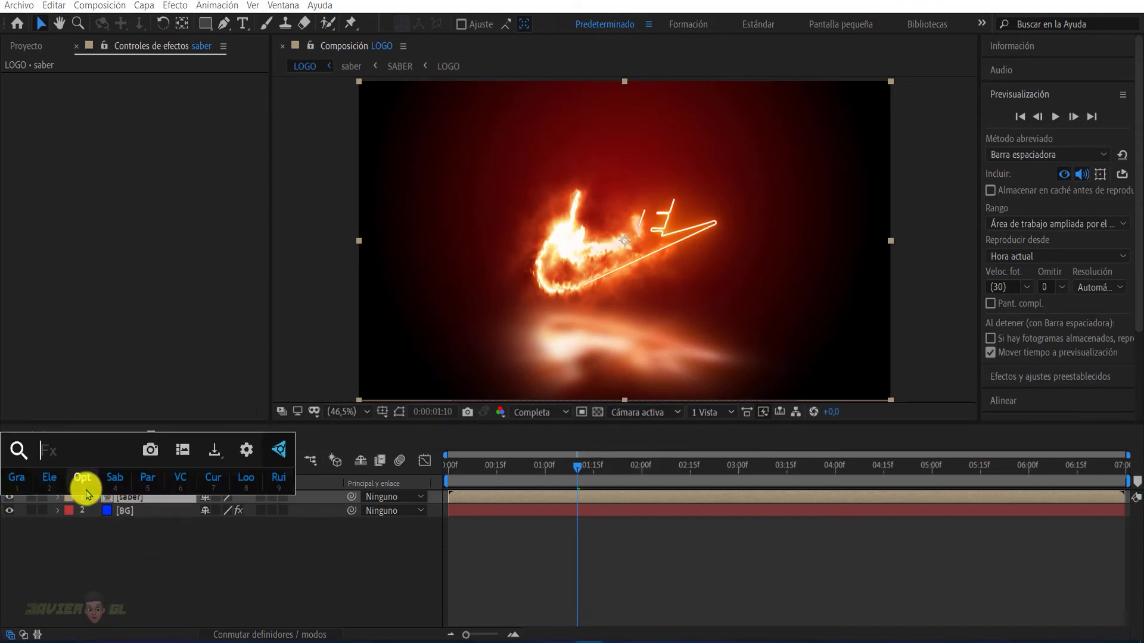
{"action": "type", "text": "tr"}
{"action": "key", "text": "Return"}
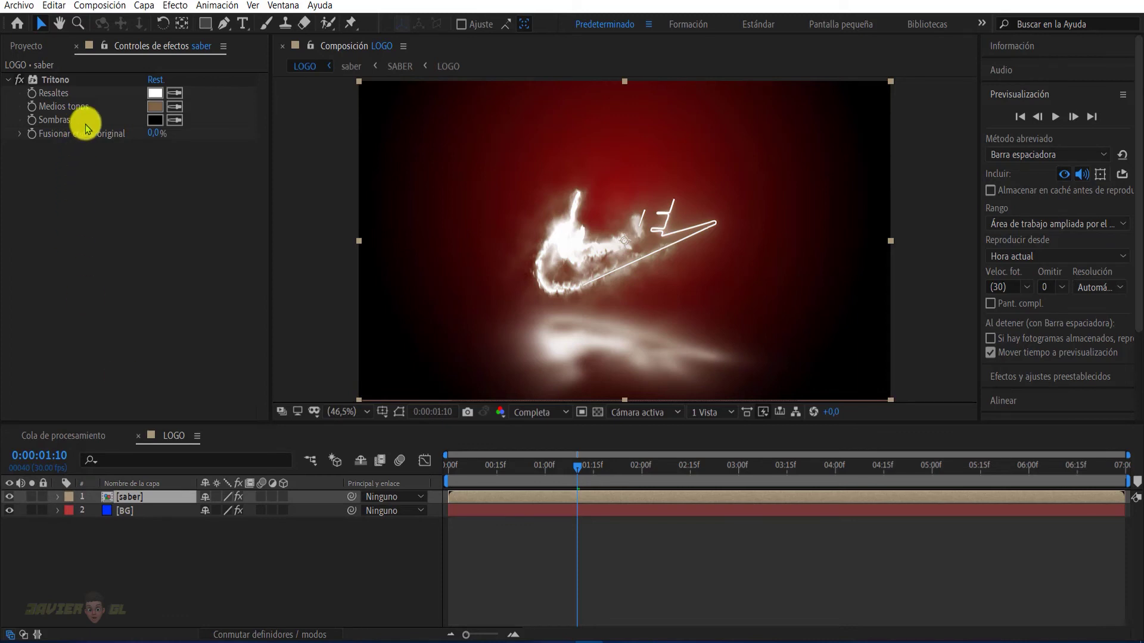
{"action": "left_click", "coordinate": [153, 107]}
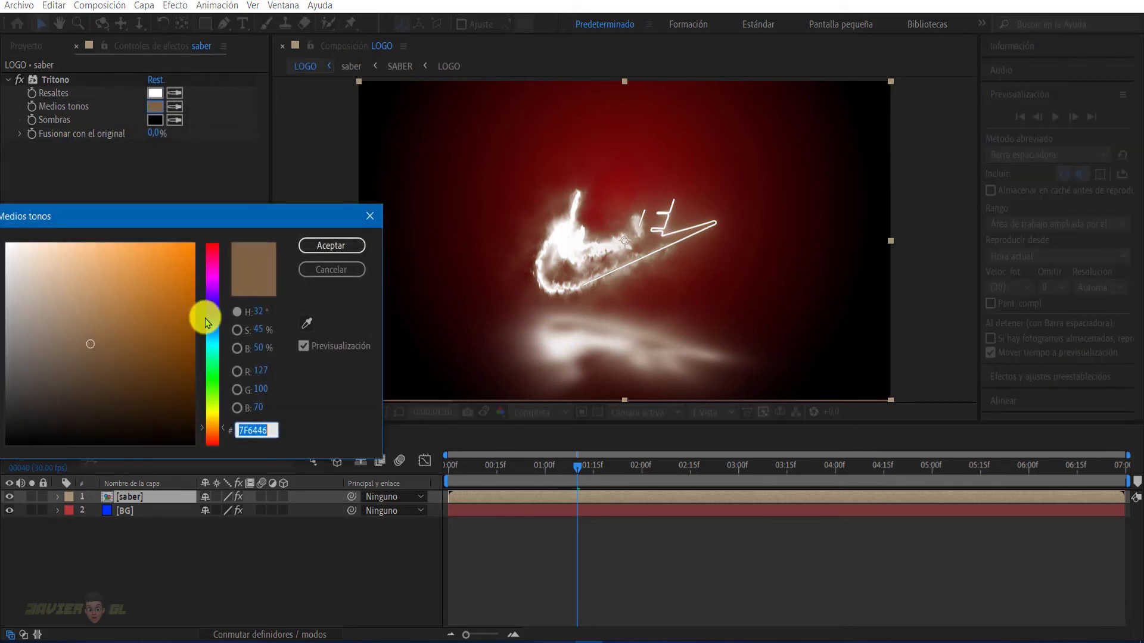
{"action": "mouse_move", "coordinate": [205, 316]}
{"action": "left_mouse_down"}
{"action": "mouse_move", "coordinate": [218, 290]}
{"action": "mouse_move", "coordinate": [219, 324]}
{"action": "mouse_move", "coordinate": [206, 246]}
{"action": "mouse_move", "coordinate": [195, 302]}
{"action": "left_mouse_up"}
{"action": "left_click", "coordinate": [187, 272]}
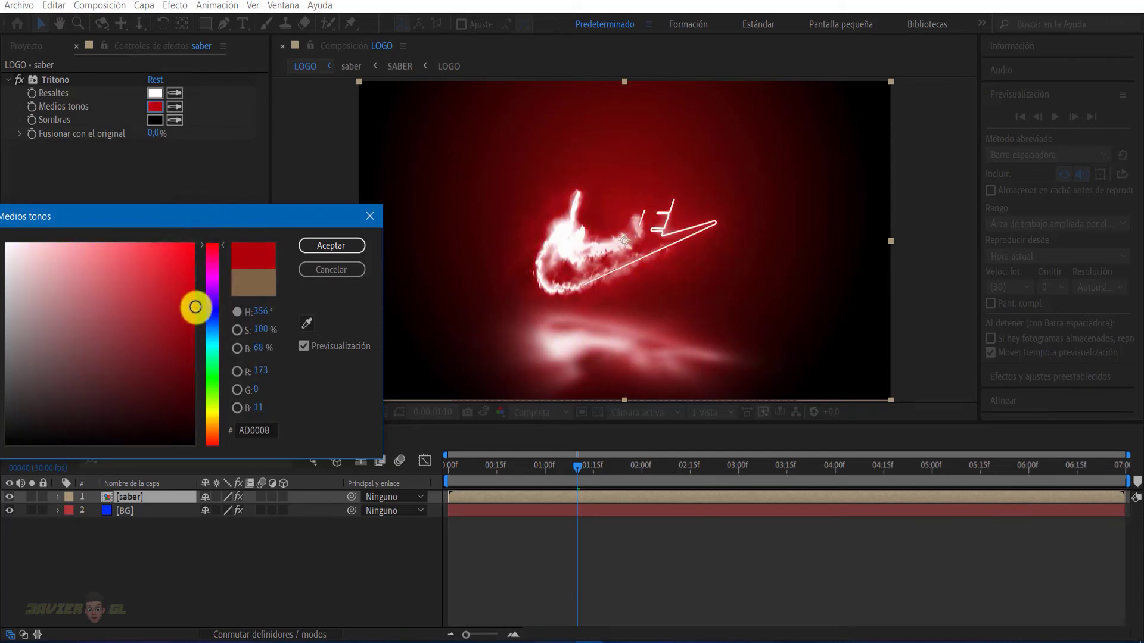
{"action": "left_click", "coordinate": [328, 244]}
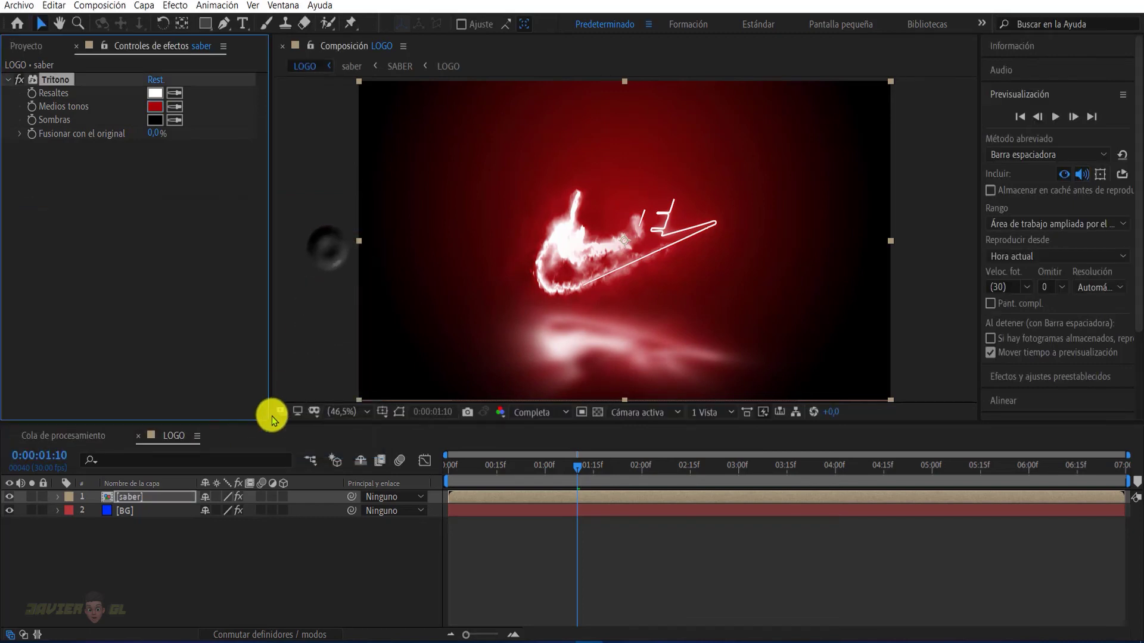
{"action": "left_click", "coordinate": [134, 498]}
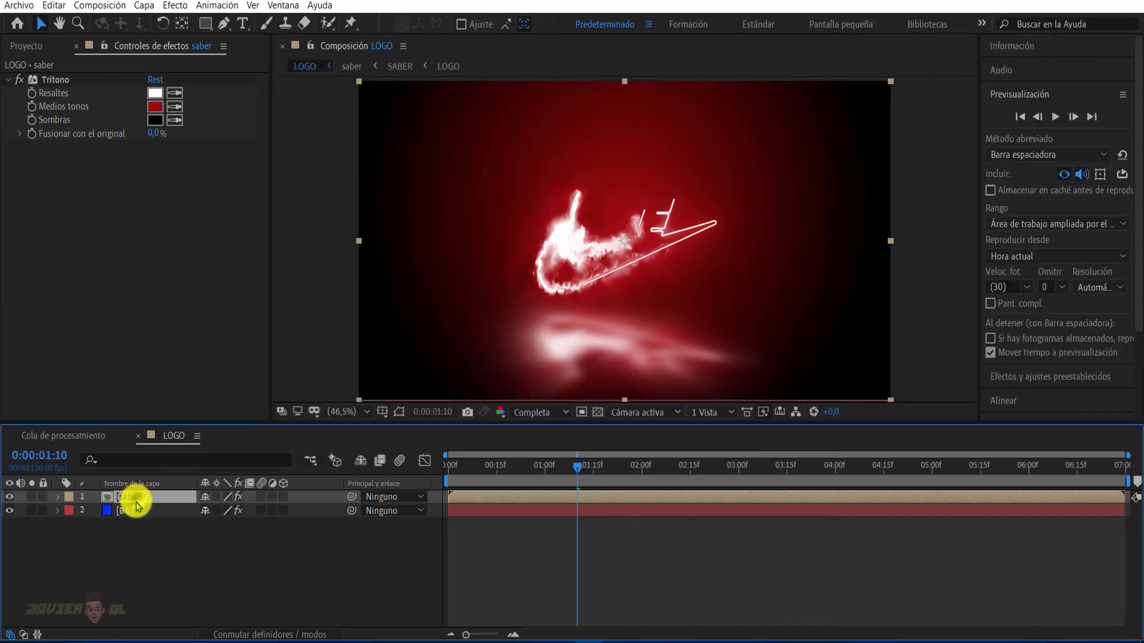
Add camera Cámara 1 to the composition and make the saber layer 3D
{"action": "right_click", "coordinate": [152, 590]}
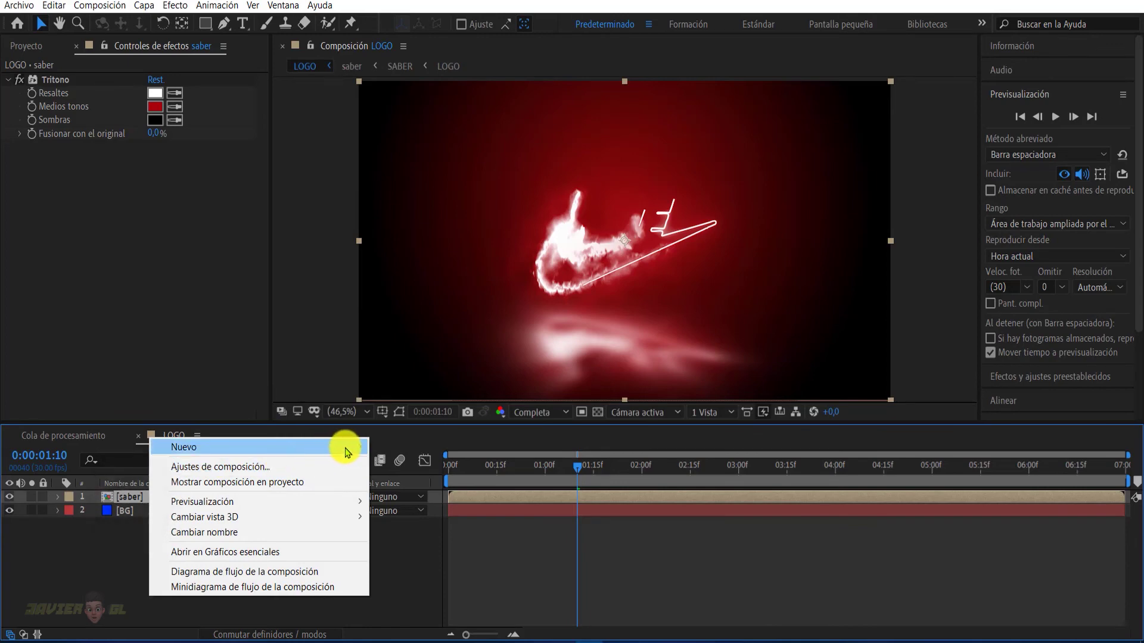
{"action": "mouse_move", "coordinate": [344, 446]}
{"action": "left_click", "coordinate": [410, 511]}
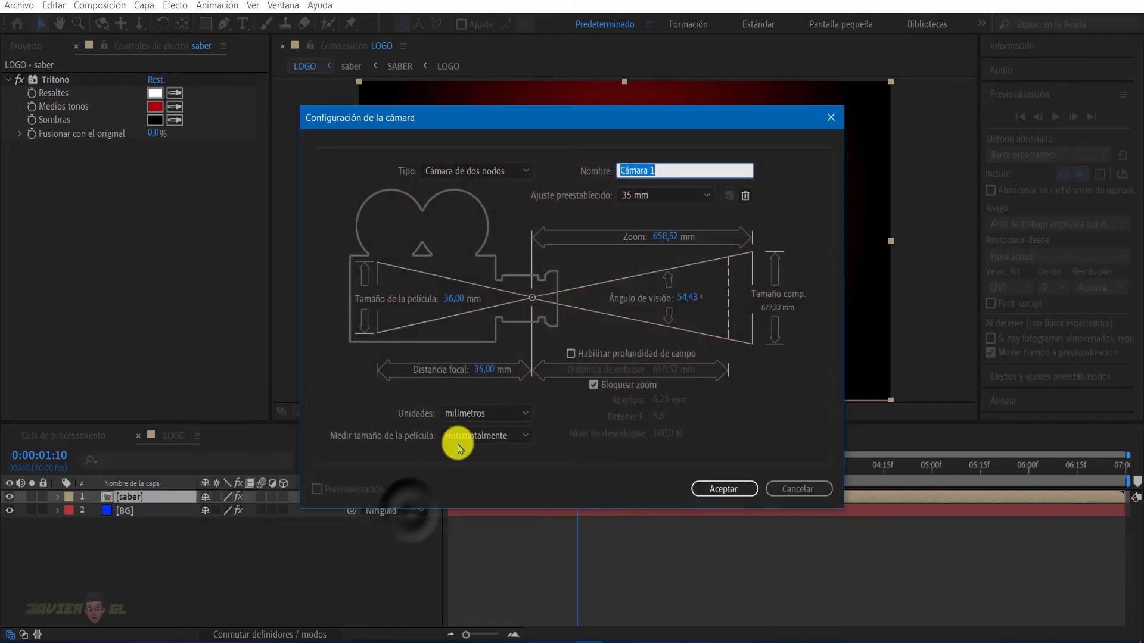
{"action": "left_click", "coordinate": [722, 488]}
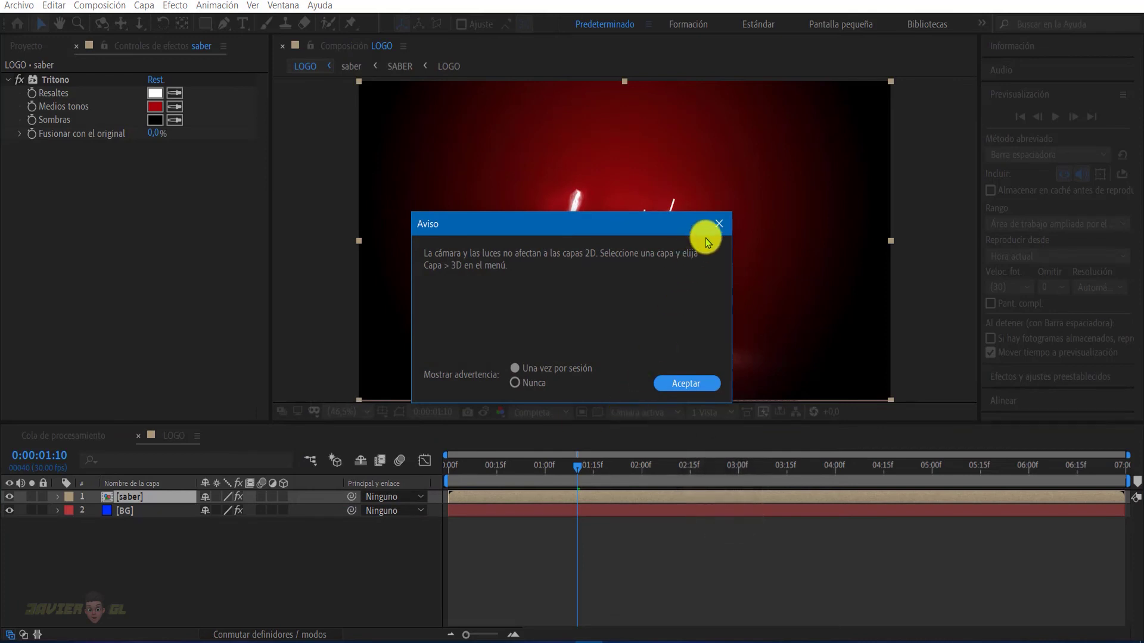
{"action": "left_click", "coordinate": [716, 225]}
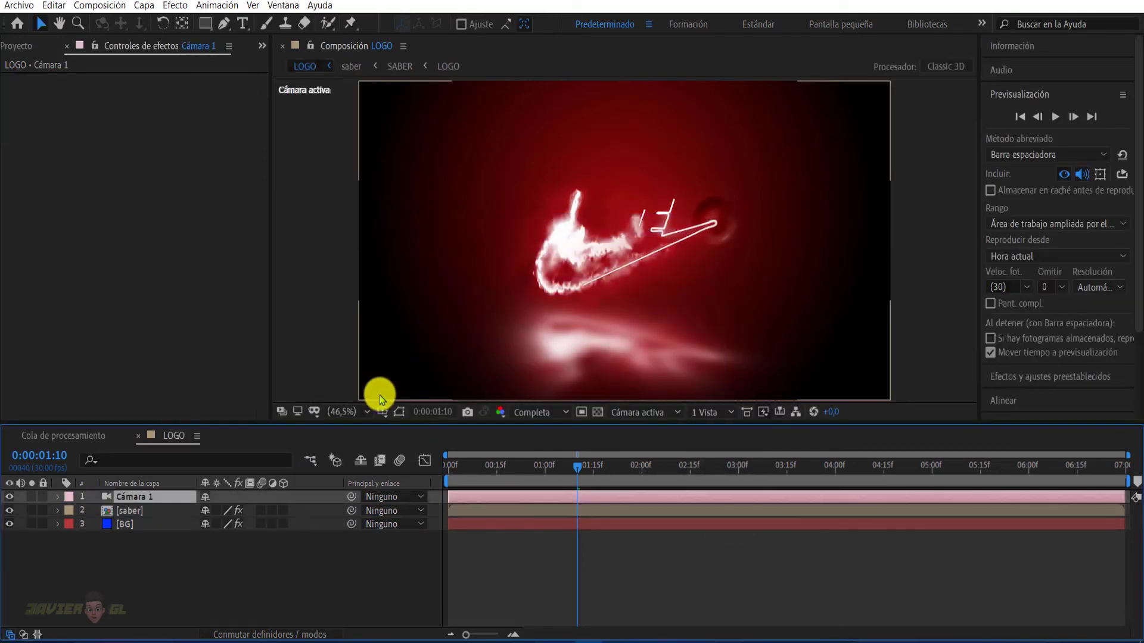
{"action": "left_click", "coordinate": [283, 512]}
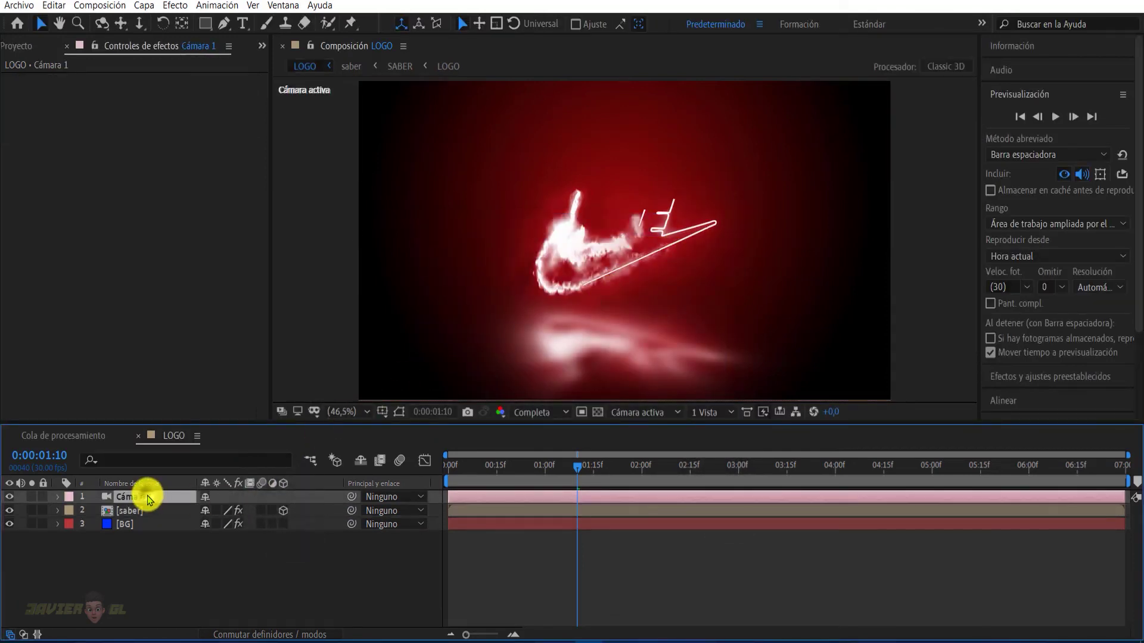
{"action": "left_click", "coordinate": [132, 551]}
{"action": "left_click", "coordinate": [120, 500]}
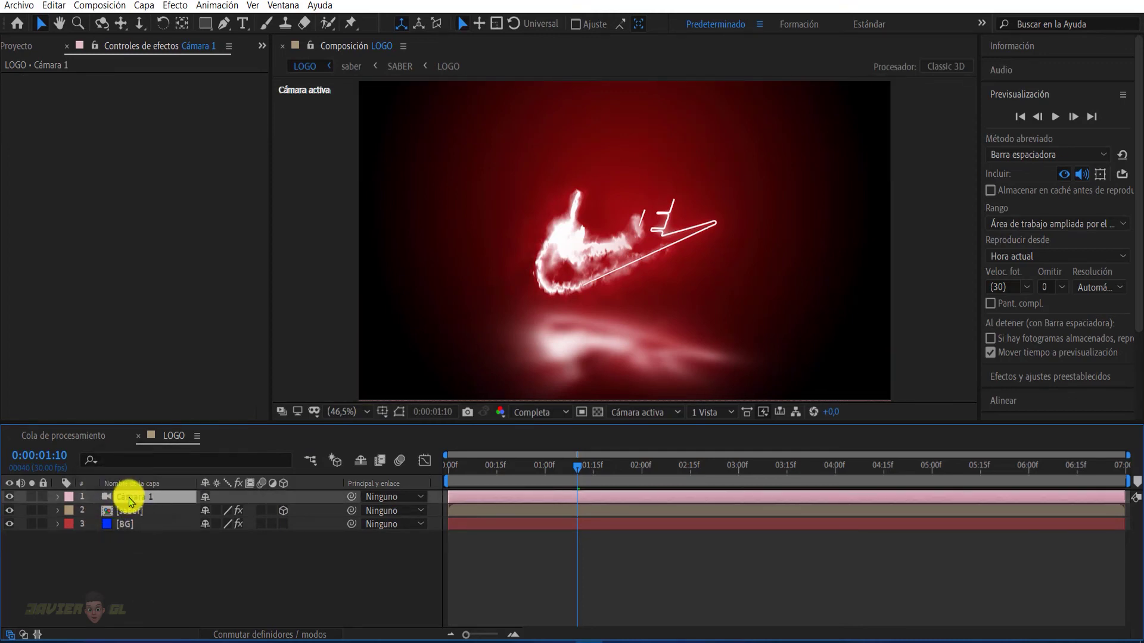
Add null object Nulo 1 and set it as Cámara 1's parent
{"action": "right_click", "coordinate": [153, 562]}
{"action": "mouse_move", "coordinate": [310, 426]}
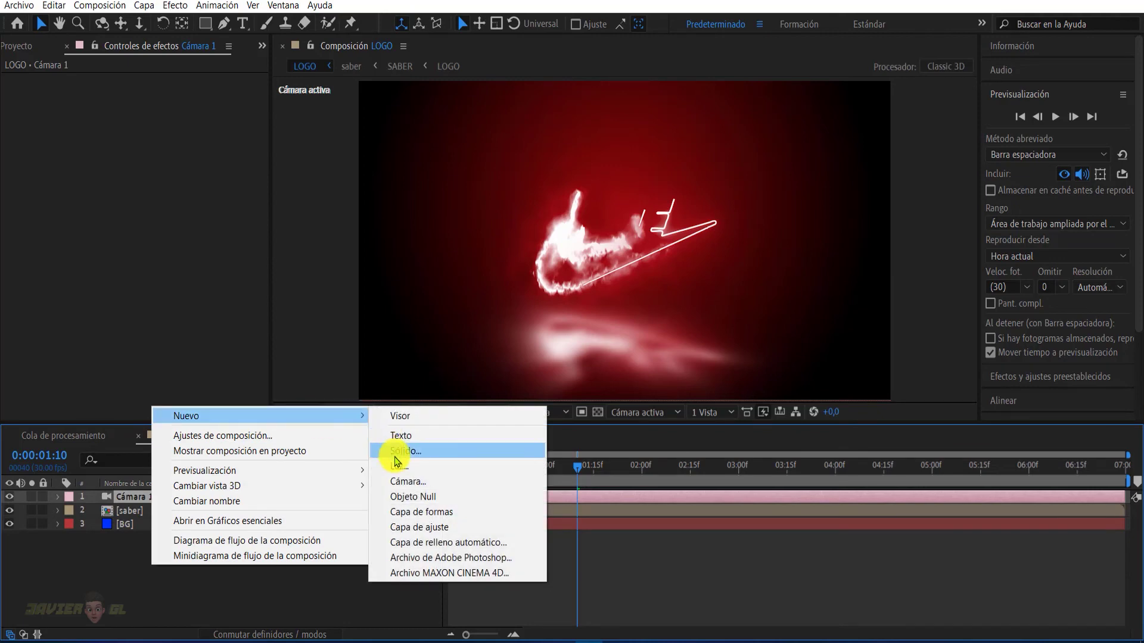
{"action": "left_click", "coordinate": [411, 497]}
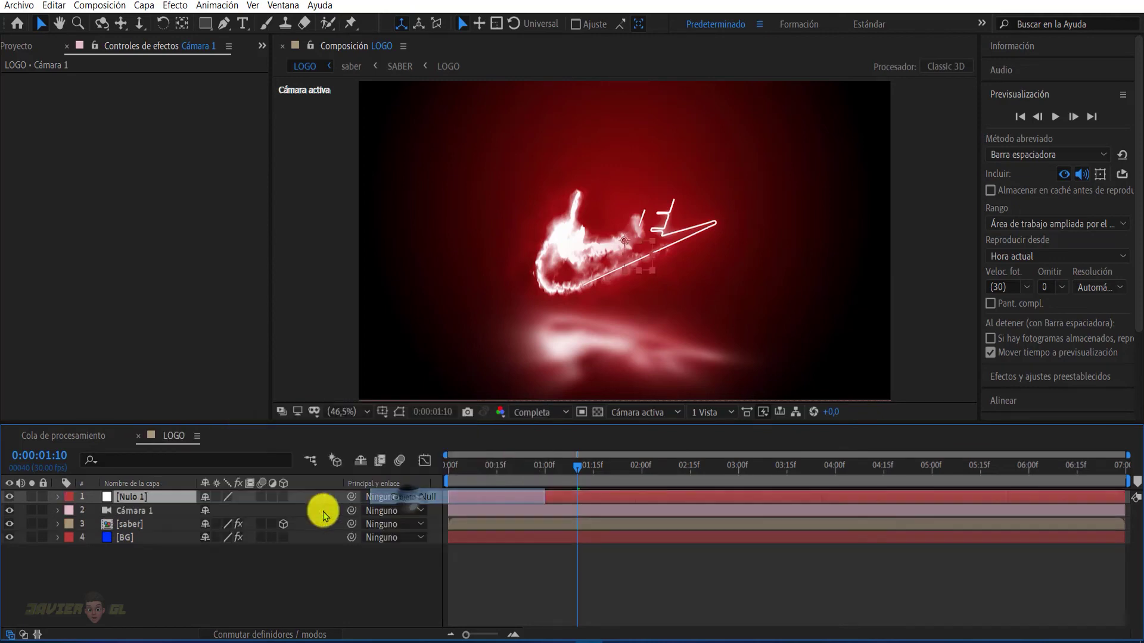
{"action": "left_click", "coordinate": [146, 513]}
{"action": "left_click", "coordinate": [406, 510]}
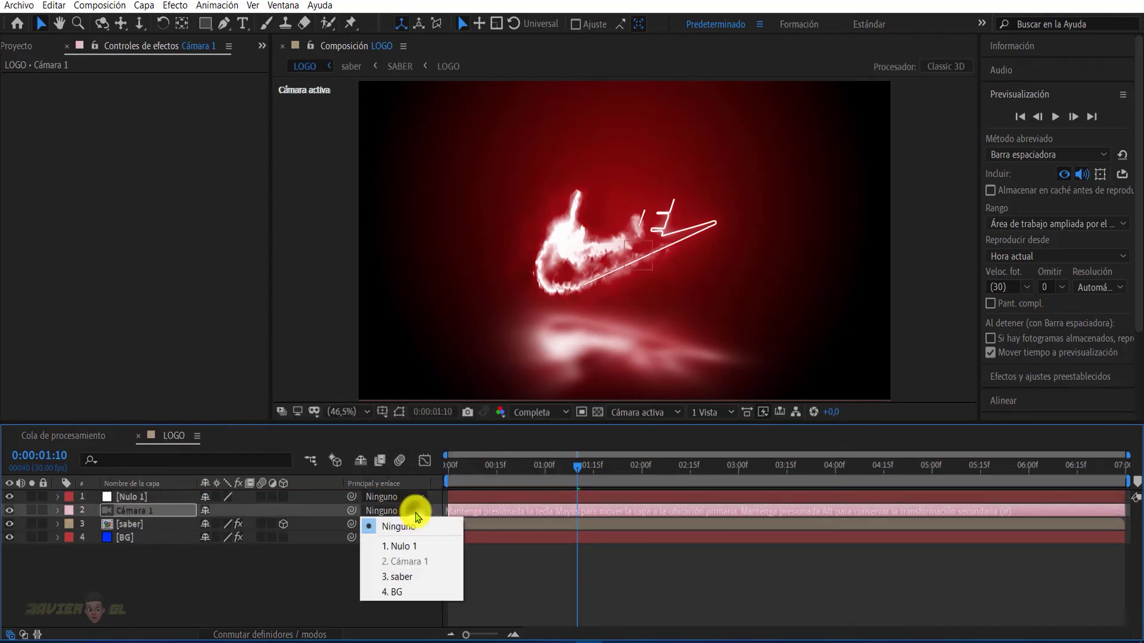
{"action": "left_click", "coordinate": [402, 548]}
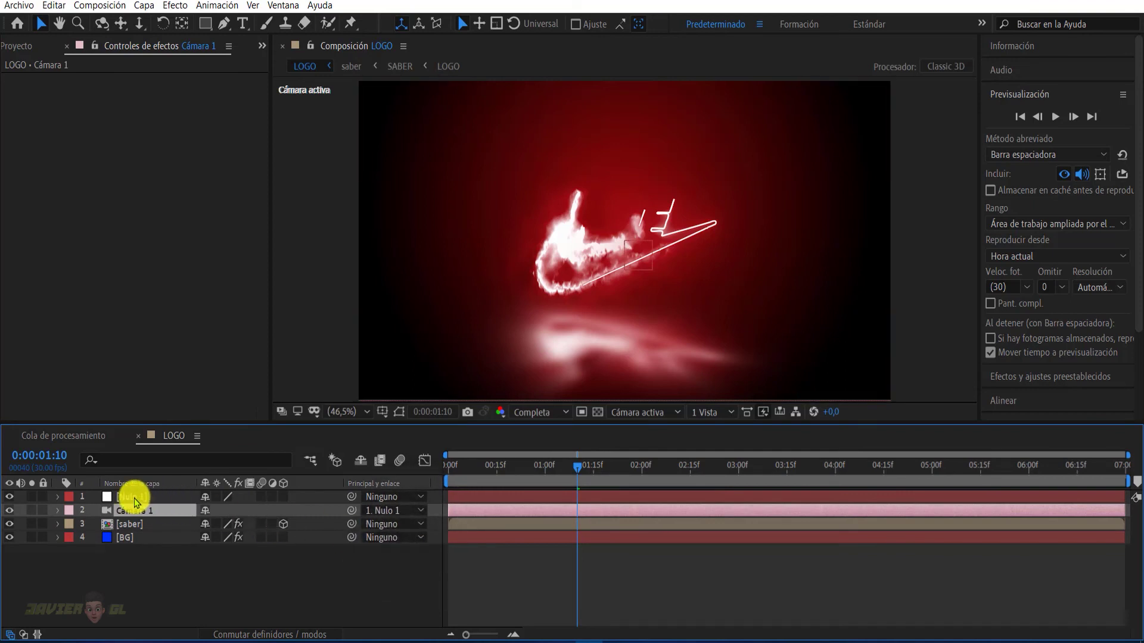
{"action": "left_click", "coordinate": [133, 499]}
{"action": "key", "text": "p"}
{"action": "key", "text": "End"}
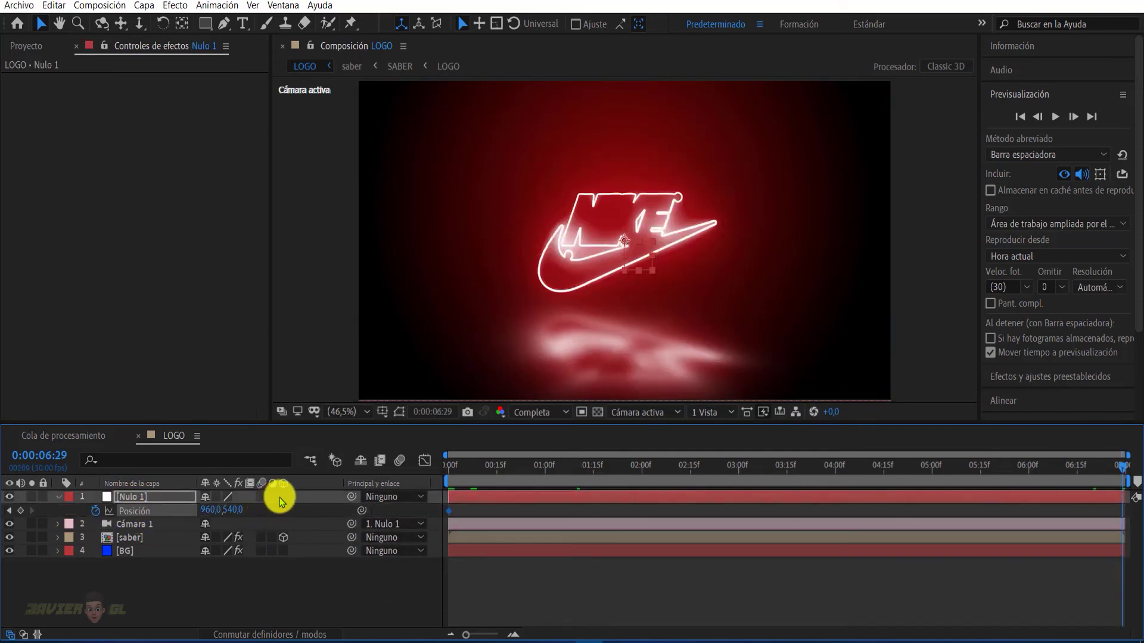
Make Nulo 1 3D and keyframe its Z position to 505, easing into the final keyframe
{"action": "left_click", "coordinate": [283, 498]}
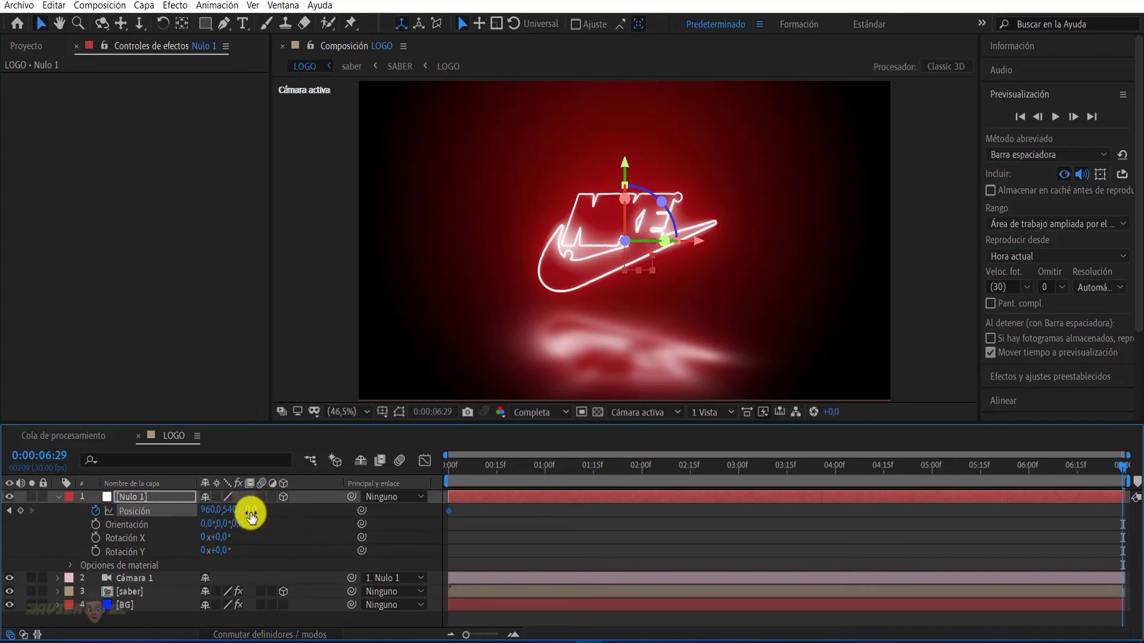
{"action": "left_click_drag", "start_coordinate": [248, 511], "coordinate": [284, 514]}
{"action": "left_click_drag", "start_coordinate": [341, 514], "coordinate": [672, 561]}
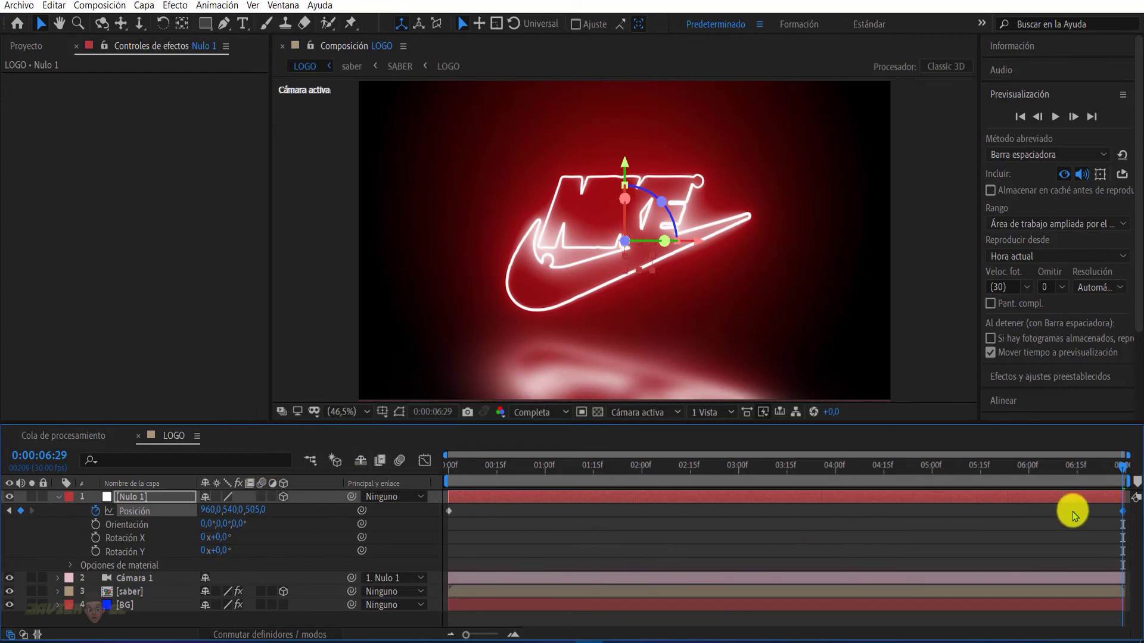
{"action": "right_click", "coordinate": [1122, 513]}
{"action": "mouse_move", "coordinate": [1008, 500]}
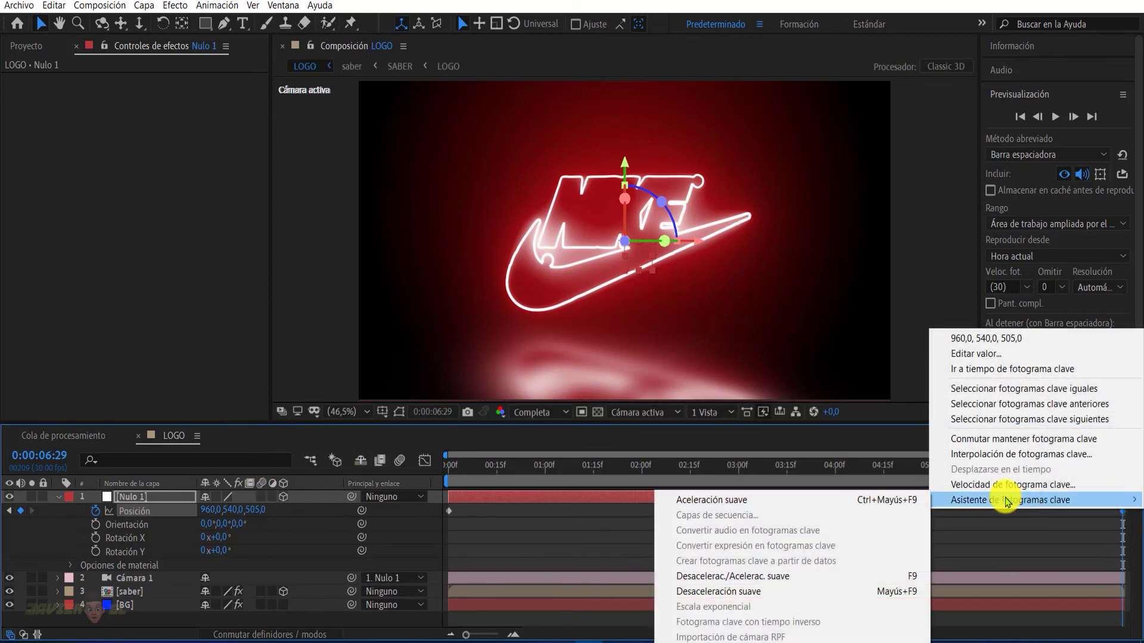
{"action": "left_click", "coordinate": [756, 505]}
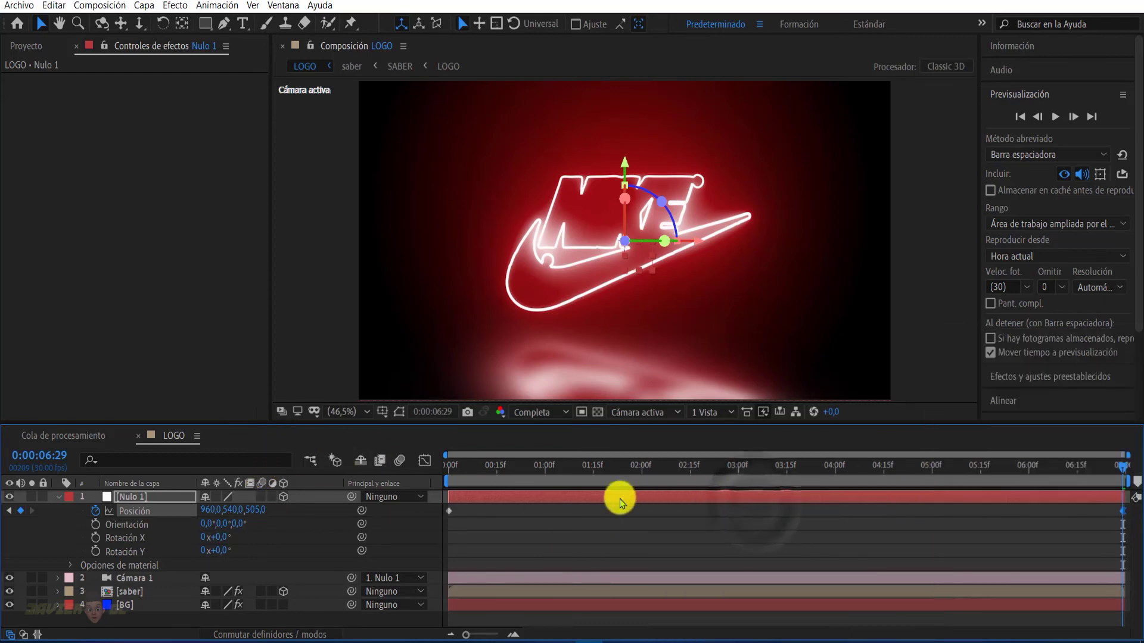
{"action": "left_click", "coordinate": [452, 469]}
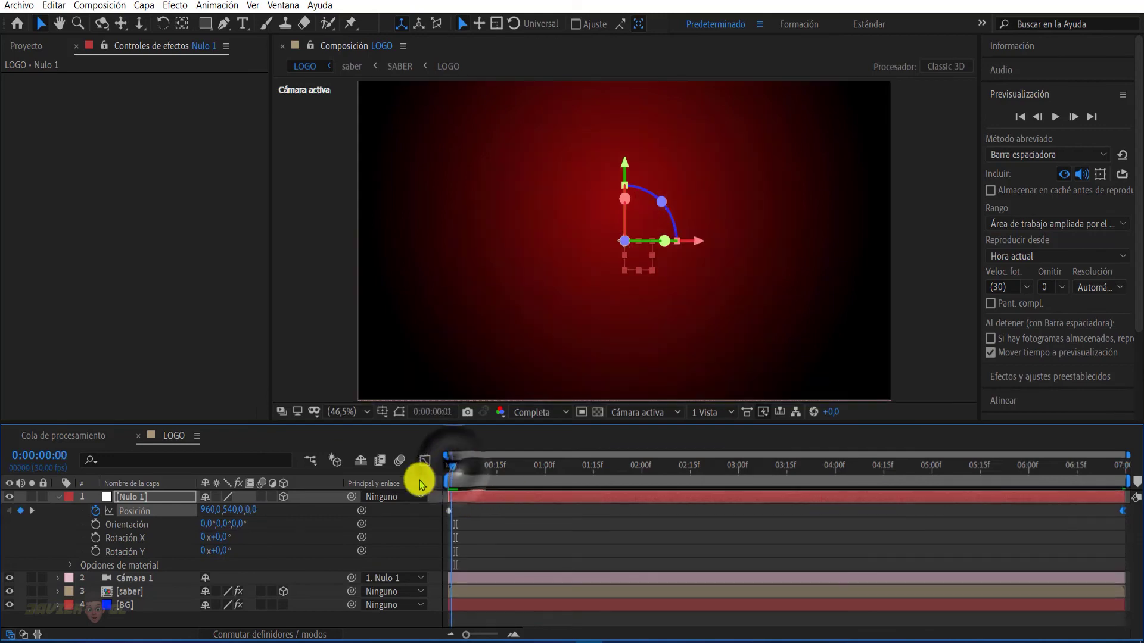
{"action": "left_click", "coordinate": [56, 498]}
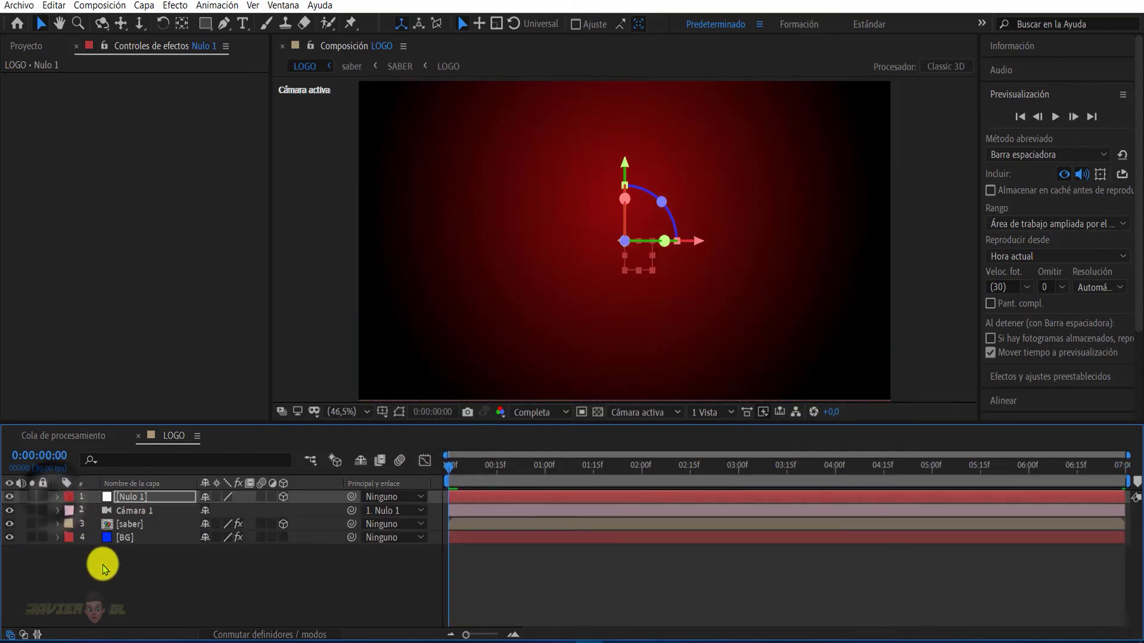
Add Curvas to saber and bend the curve into a contrast-boosting S-shape
{"action": "left_click", "coordinate": [121, 541]}
{"action": "left_click", "coordinate": [127, 524]}
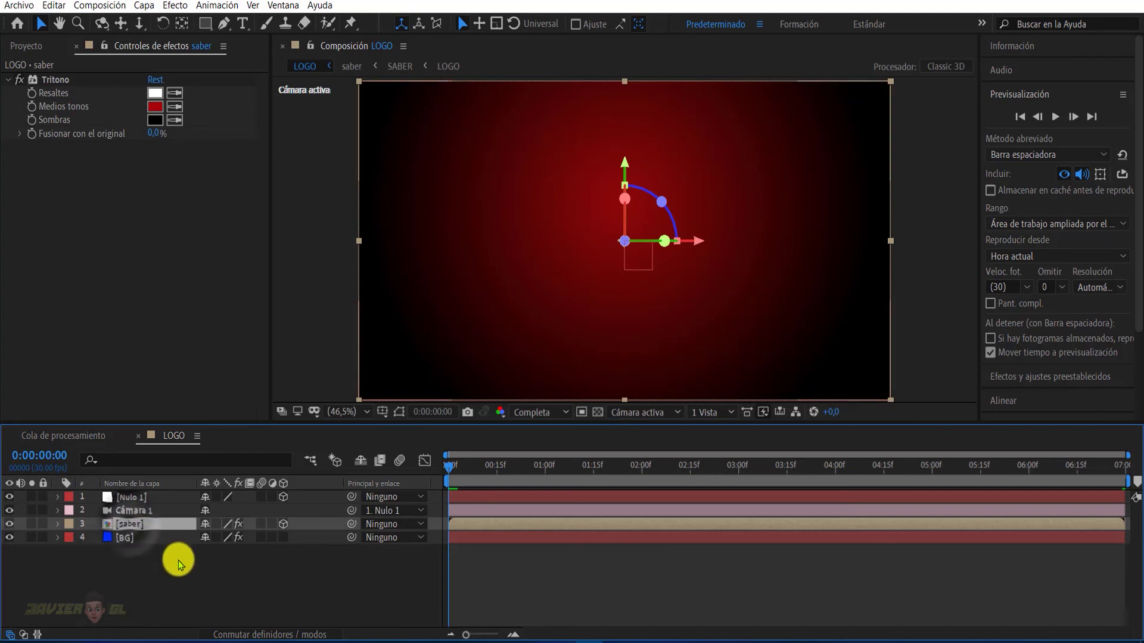
{"action": "key", "text": "ctrl+space"}
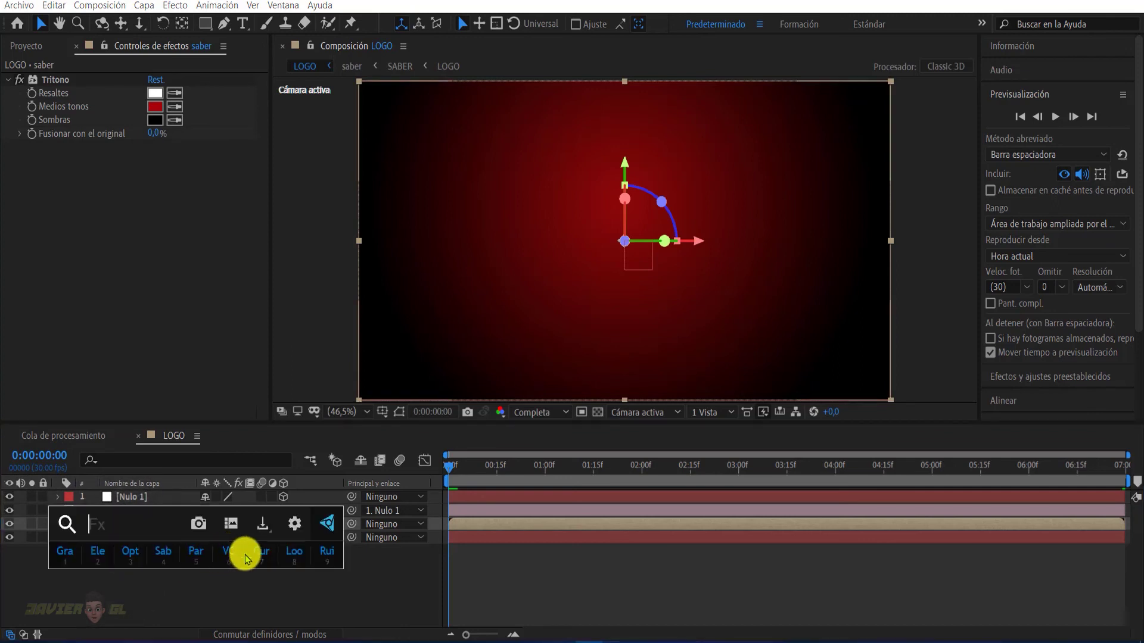
{"action": "left_click", "coordinate": [245, 548]}
{"action": "left_click", "coordinate": [81, 352]}
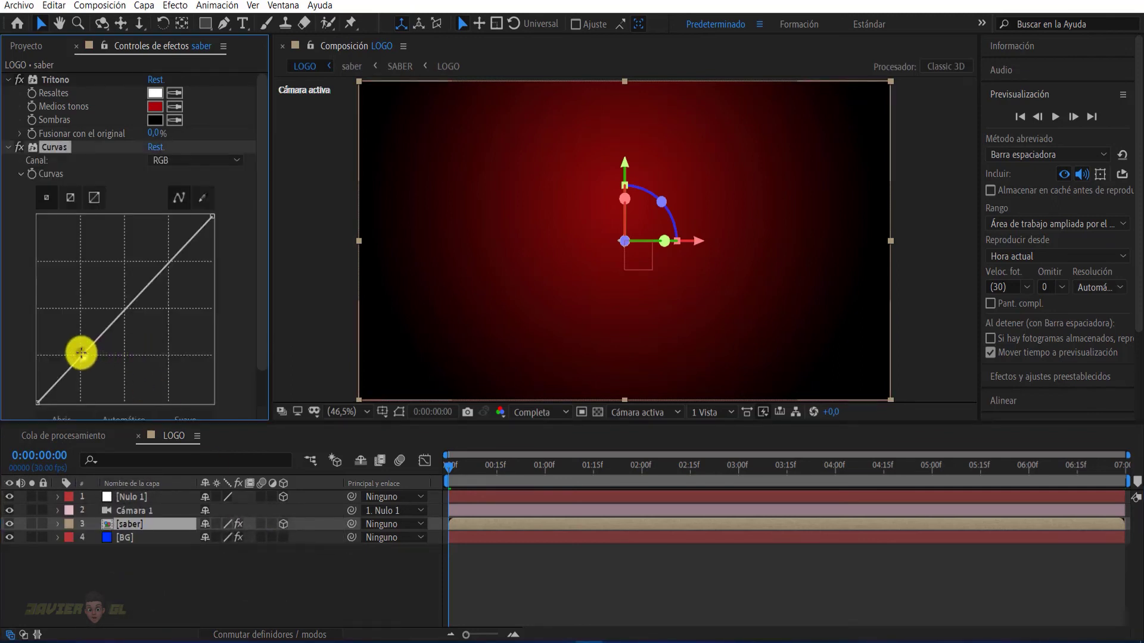
{"action": "left_click_drag", "start_coordinate": [81, 359], "coordinate": [86, 363]}
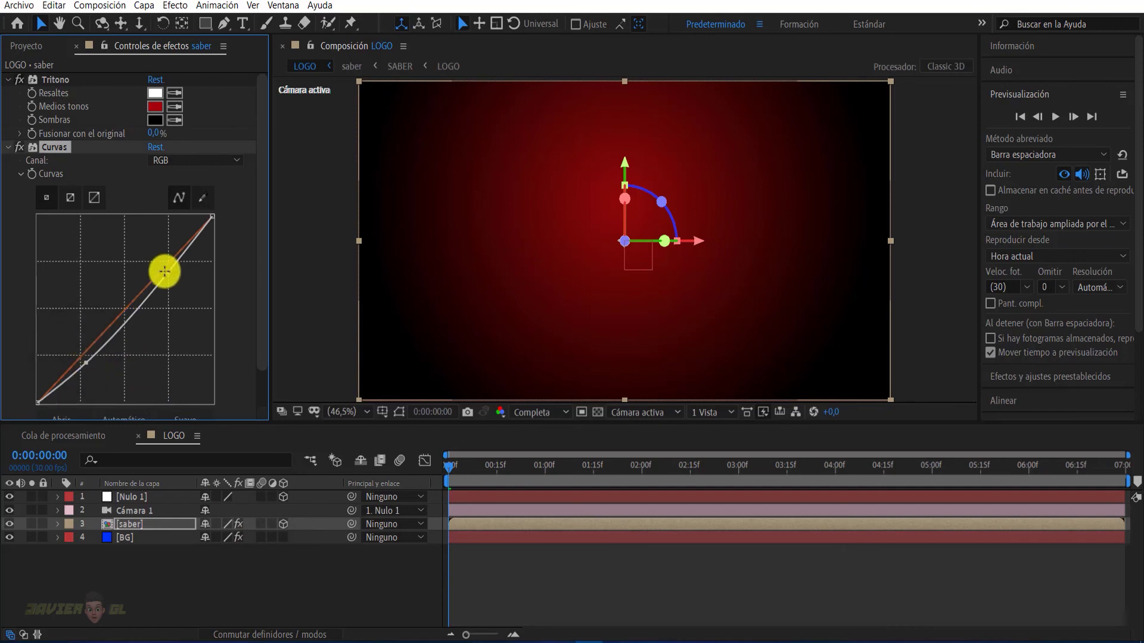
{"action": "left_click_drag", "start_coordinate": [463, 465], "coordinate": [557, 465]}
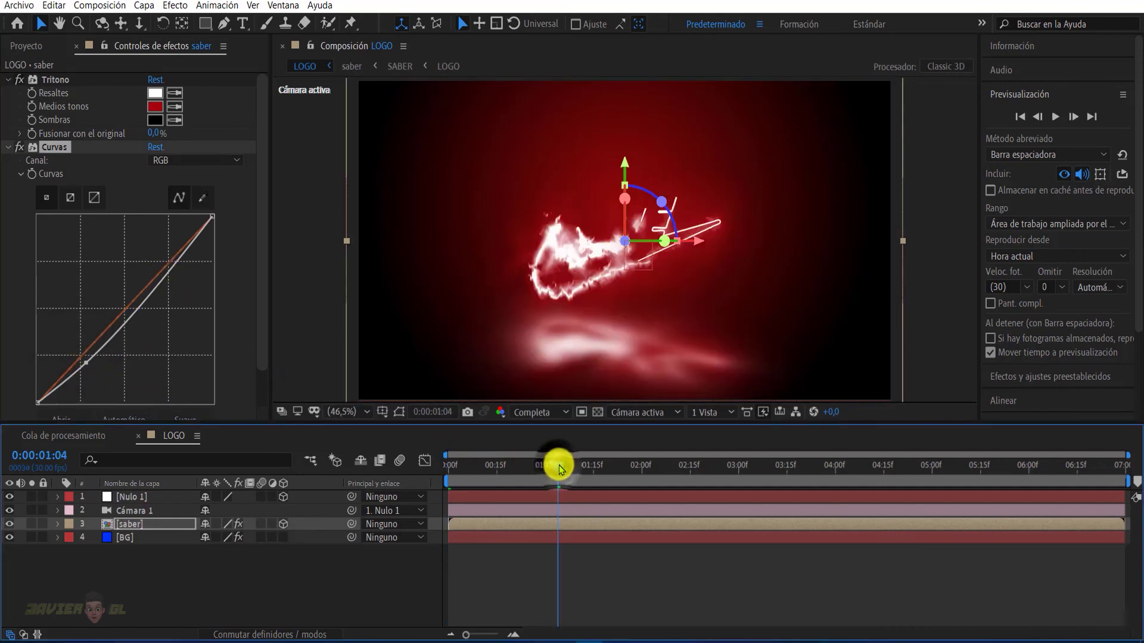
{"action": "left_click_drag", "start_coordinate": [164, 279], "coordinate": [155, 280]}
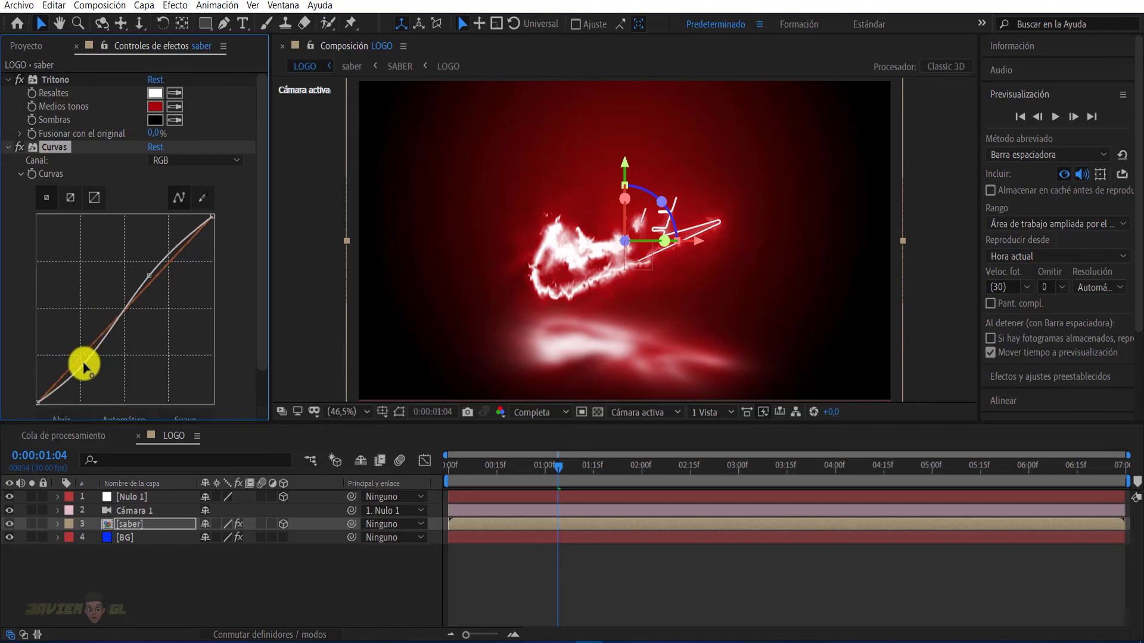
{"action": "left_click", "coordinate": [335, 583]}
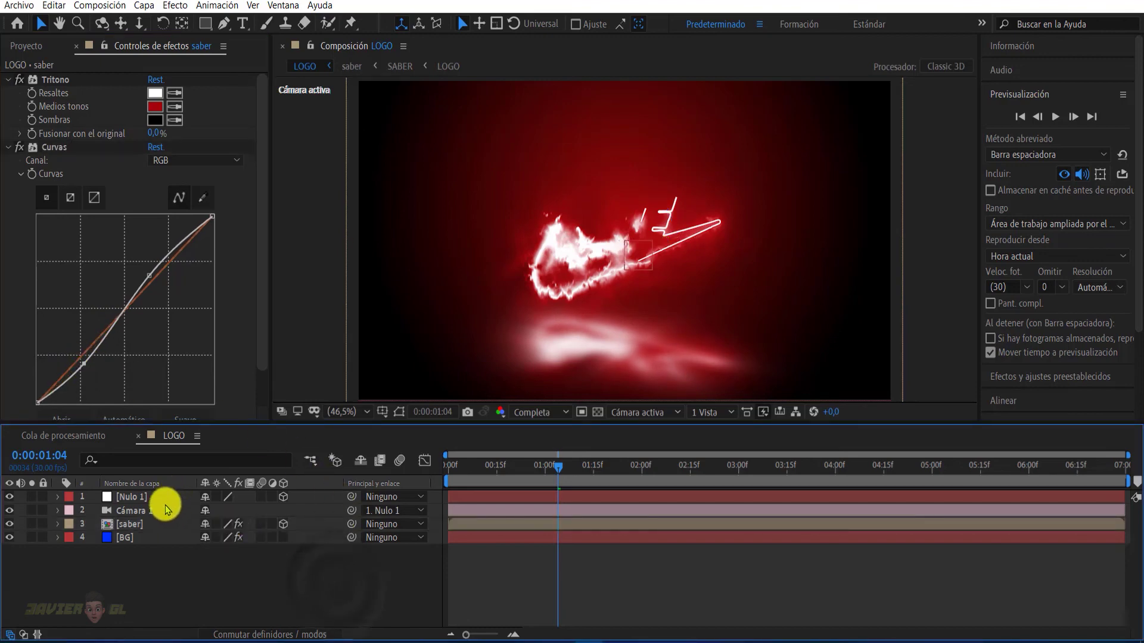
Add Exposición to saber and set its exposure to 0,12
{"action": "left_click", "coordinate": [126, 525]}
{"action": "key", "text": "ctrl+space"}
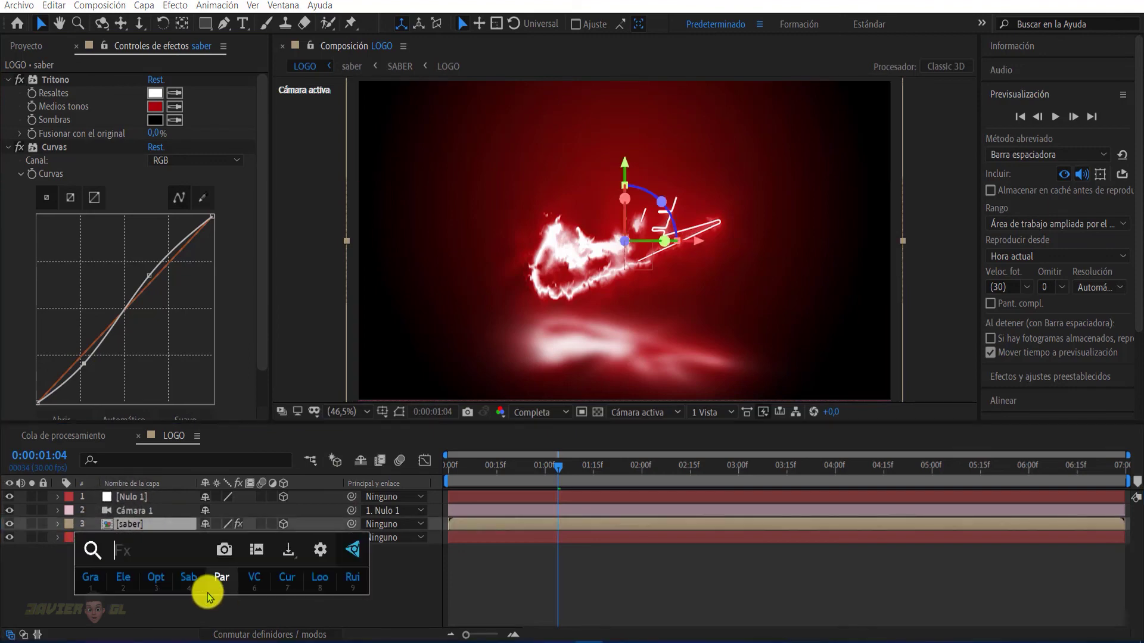
{"action": "type", "text": "ex"}
{"action": "left_click", "coordinate": [160, 489]}
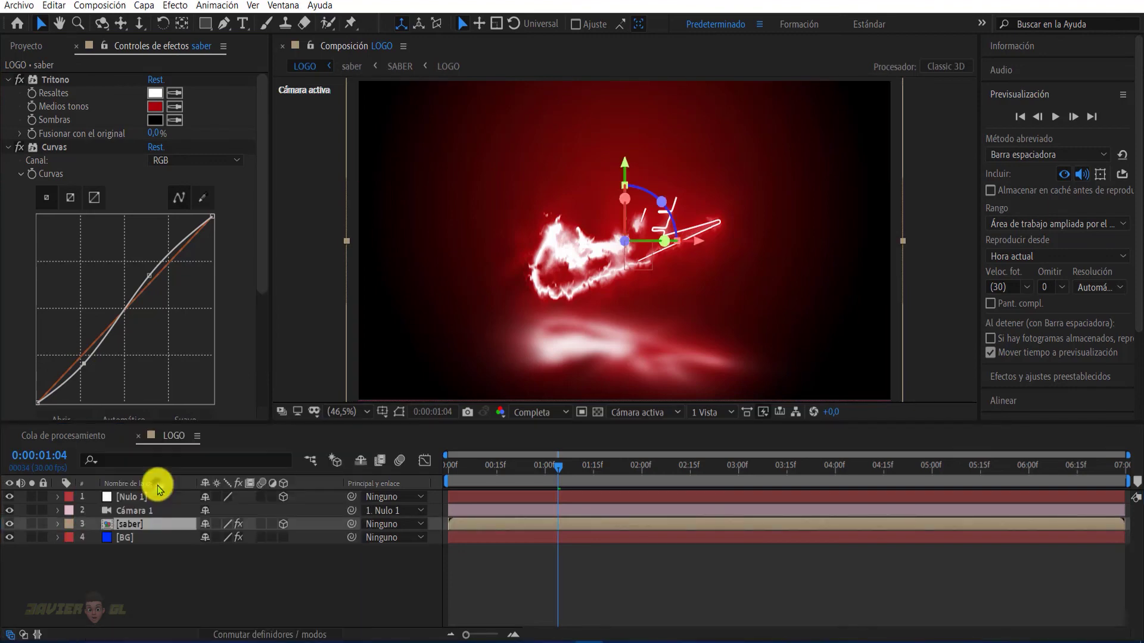
{"action": "left_click_drag", "start_coordinate": [265, 284], "coordinate": [266, 426]}
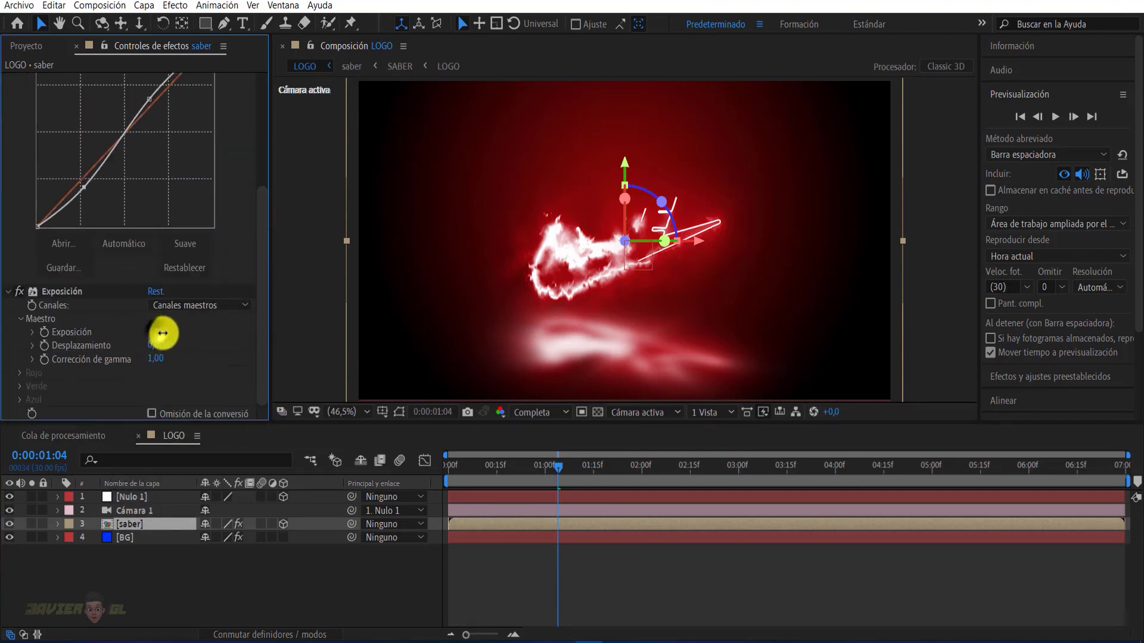
{"action": "left_click_drag", "start_coordinate": [162, 333], "coordinate": [172, 335]}
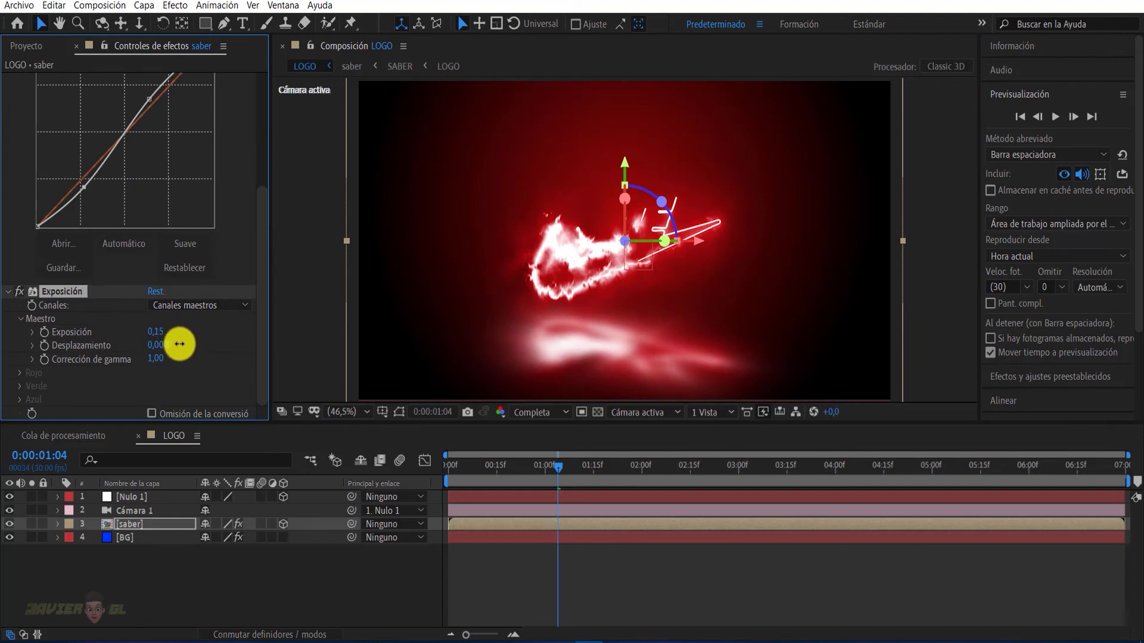
{"action": "left_click", "coordinate": [158, 587]}
{"action": "left_click", "coordinate": [132, 525]}
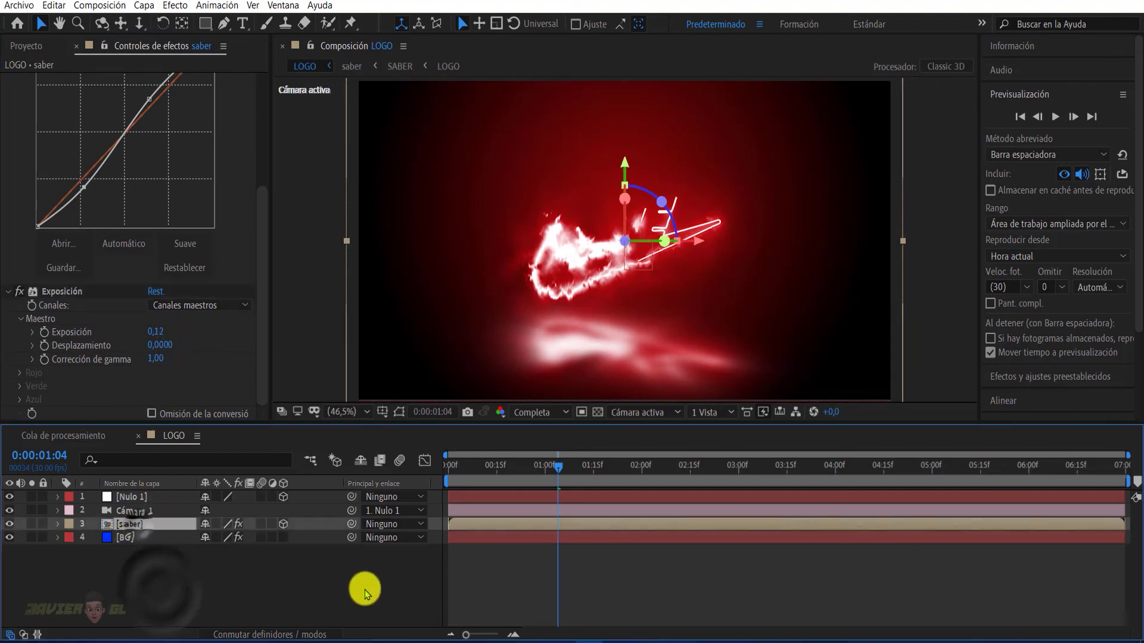
{"action": "key", "text": "ctrl+space"}
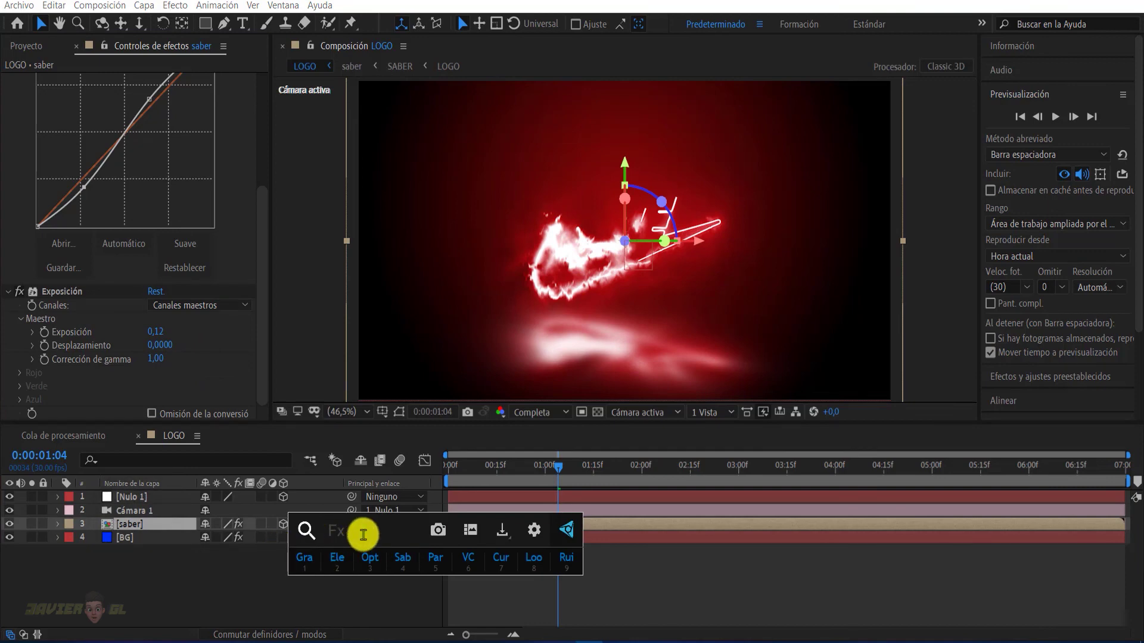
Apply Resplandor to saber with glow threshold 100%, radius 1,0 and intensity 1,0
{"action": "type", "text": "re"}
{"action": "left_click", "coordinate": [335, 495]}
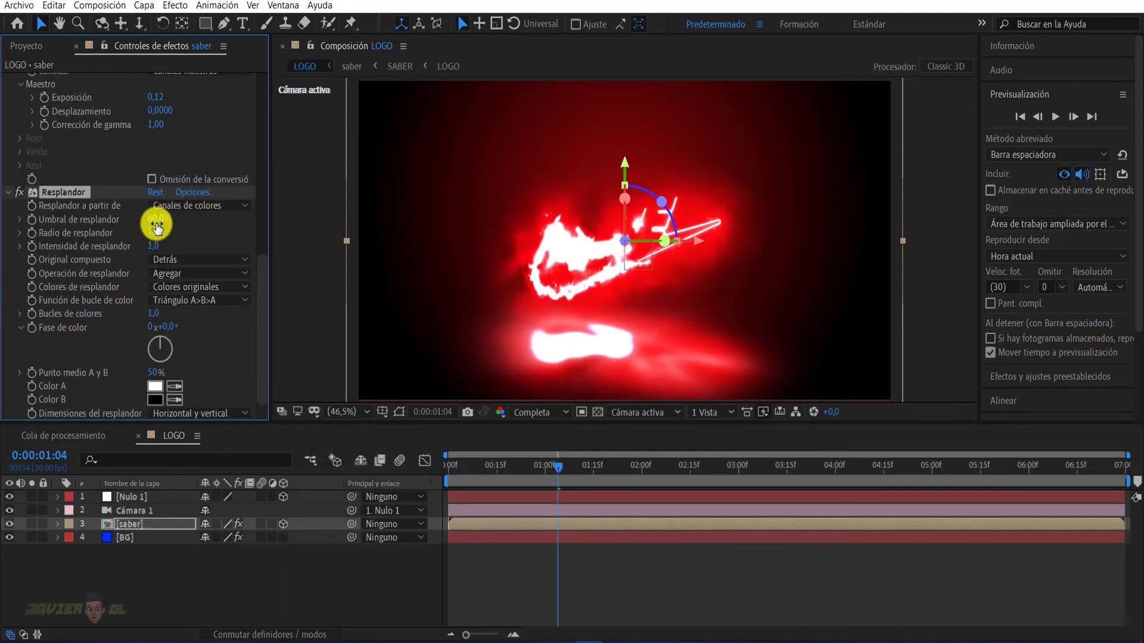
{"action": "mouse_move", "coordinate": [177, 223]}
{"action": "left_mouse_down"}
{"action": "mouse_move", "coordinate": [172, 246]}
{"action": "mouse_move", "coordinate": [302, 274]}
{"action": "mouse_move", "coordinate": [149, 238]}
{"action": "mouse_move", "coordinate": [334, 274]}
{"action": "mouse_move", "coordinate": [130, 285]}
{"action": "left_mouse_up"}
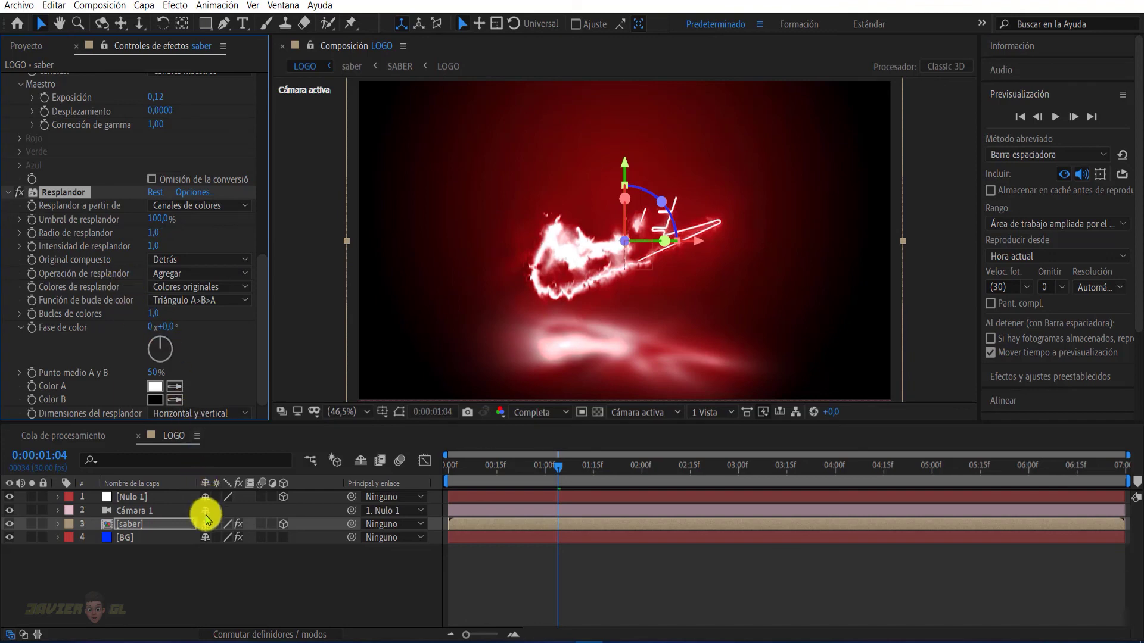
{"action": "left_click", "coordinate": [153, 576]}
Return to 0:00 and preview the LOGO composition animation
{"action": "left_click_drag", "start_coordinate": [543, 472], "coordinate": [425, 519]}
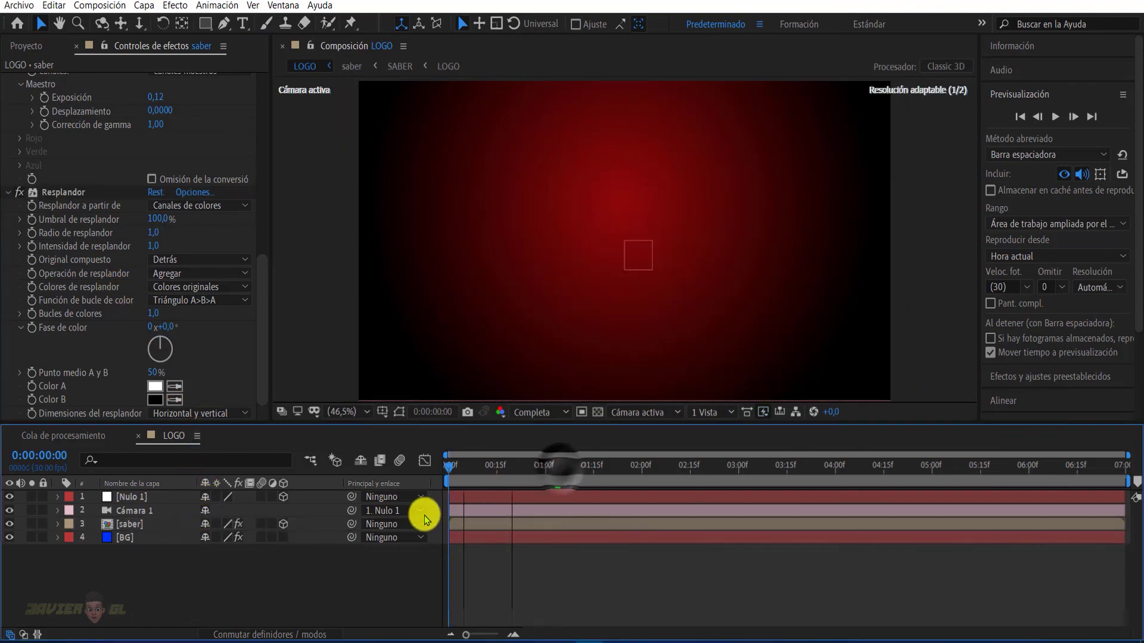
{"action": "key", "text": "space"}
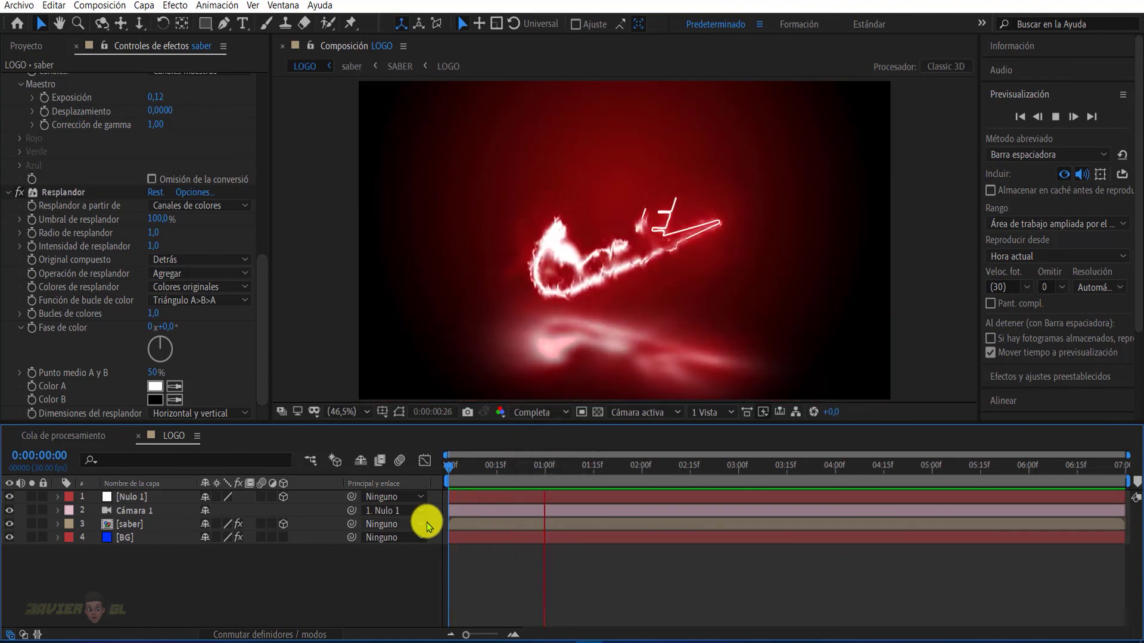